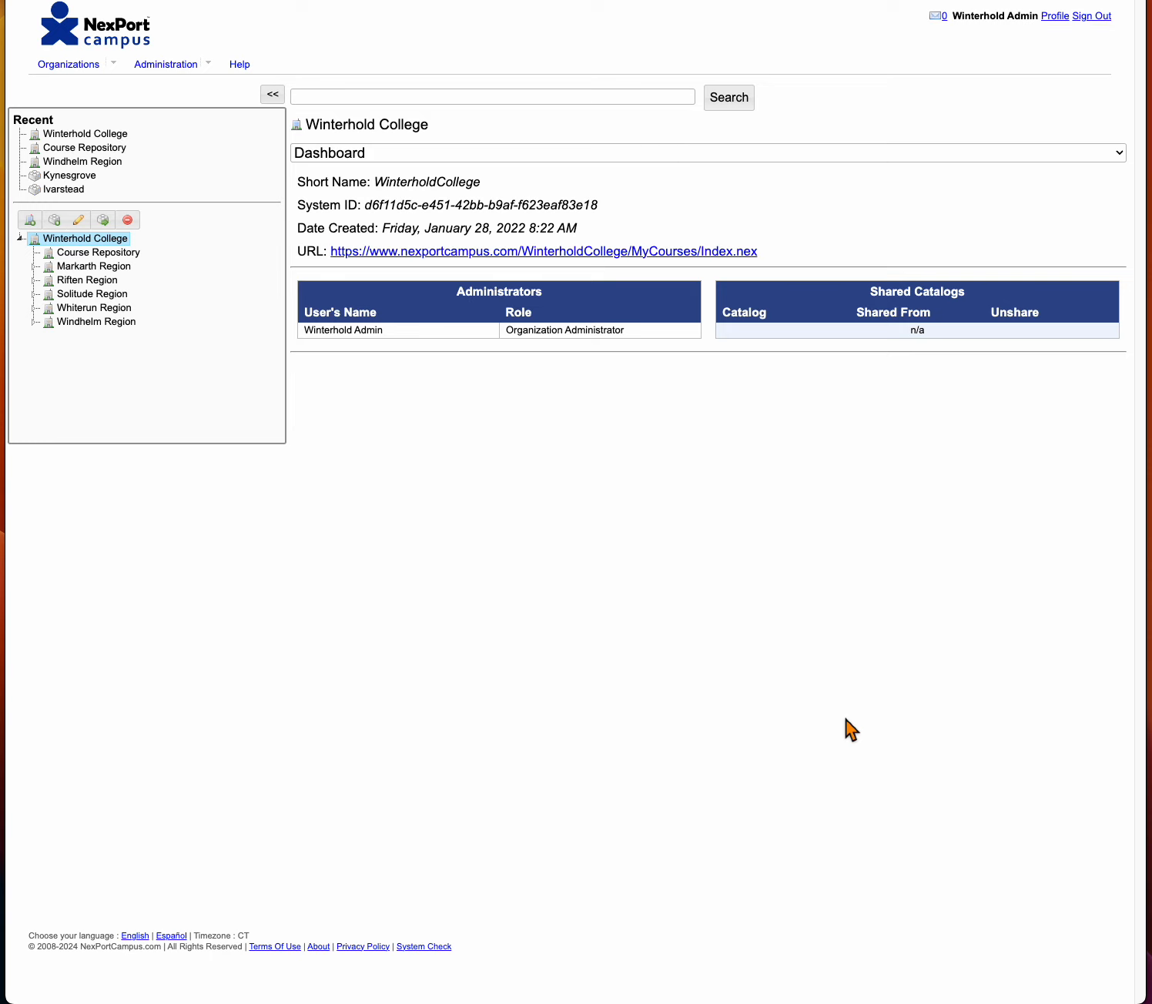
Open the list of sections in the Course Repository organization.
left_click(89, 261)
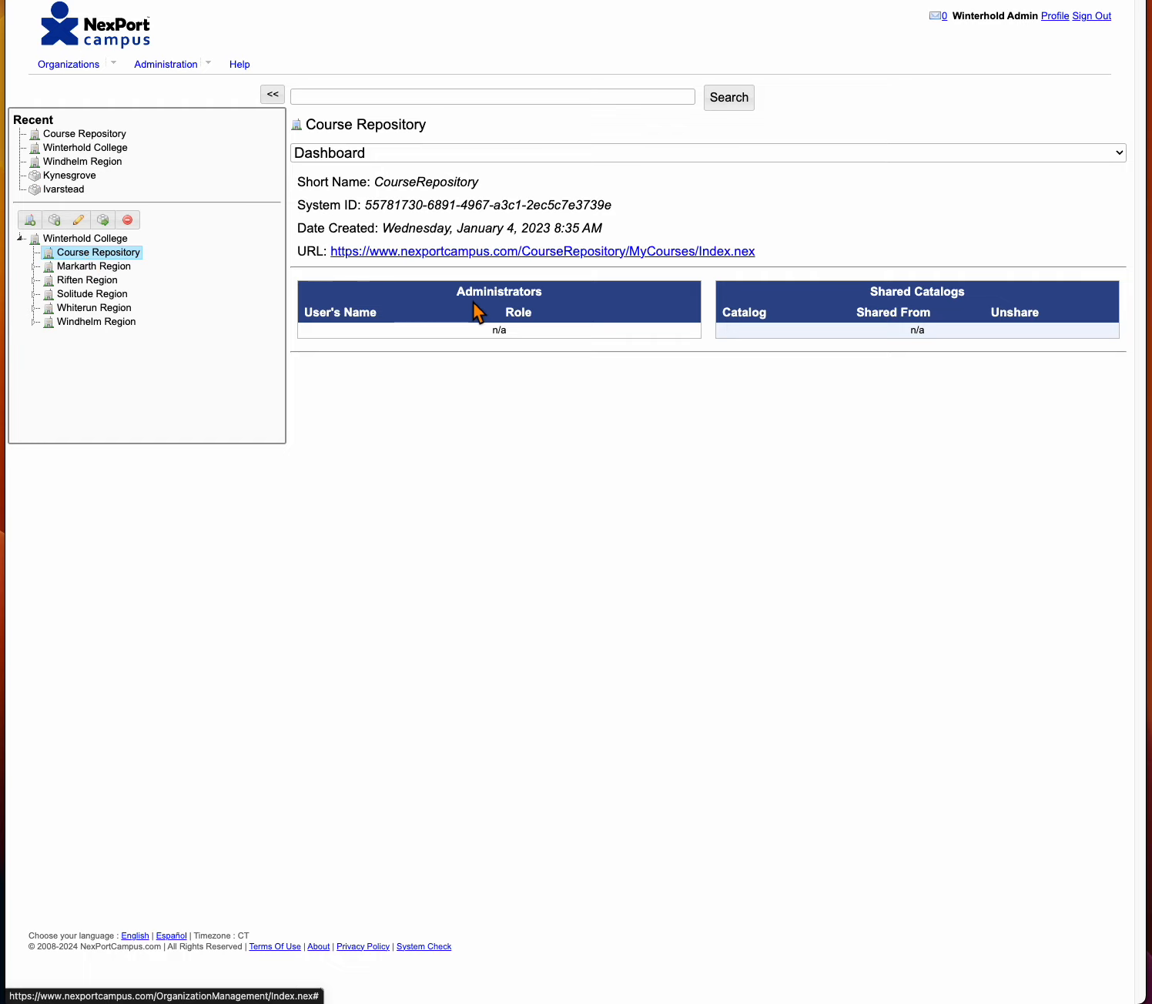
left_click(490, 159)
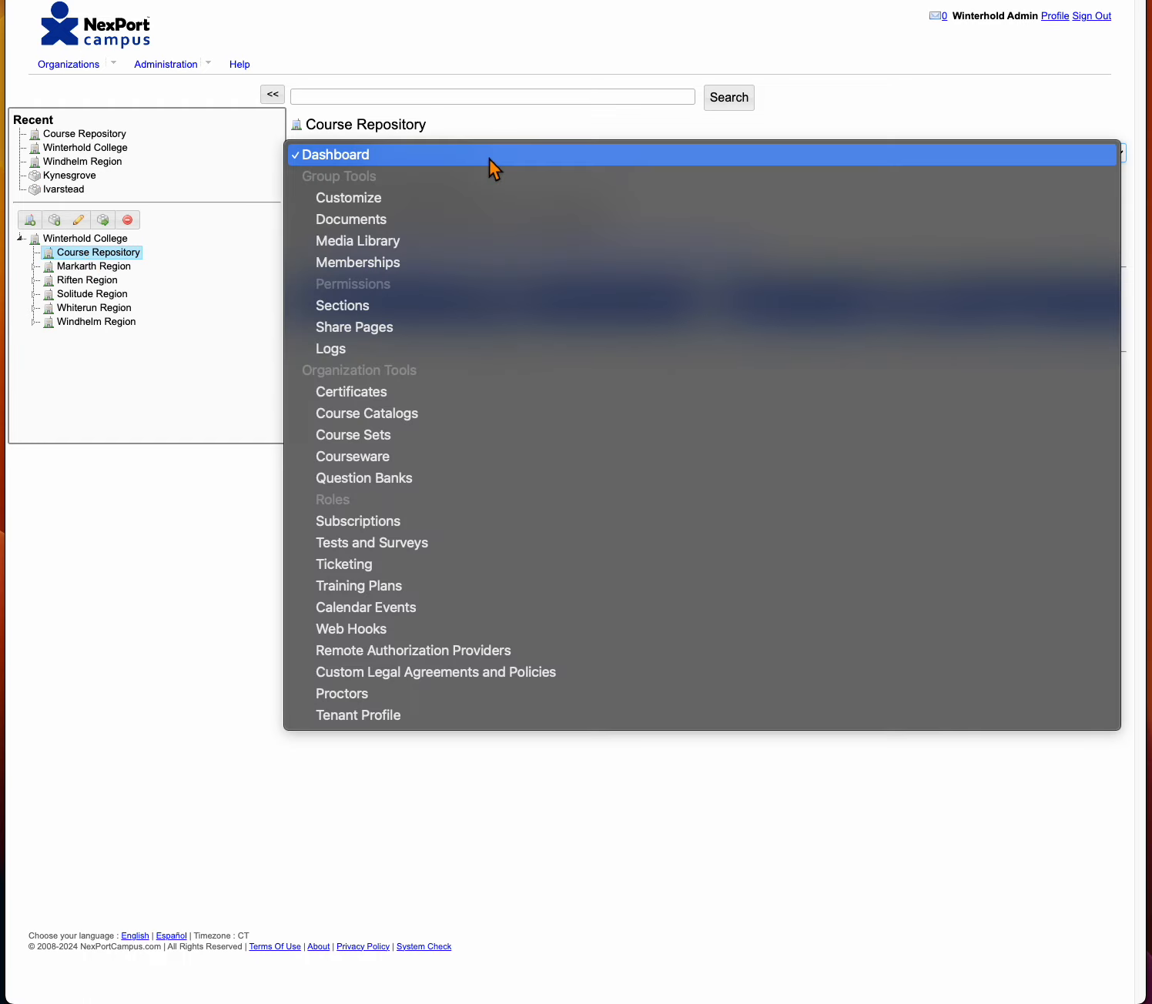
left_click(400, 308)
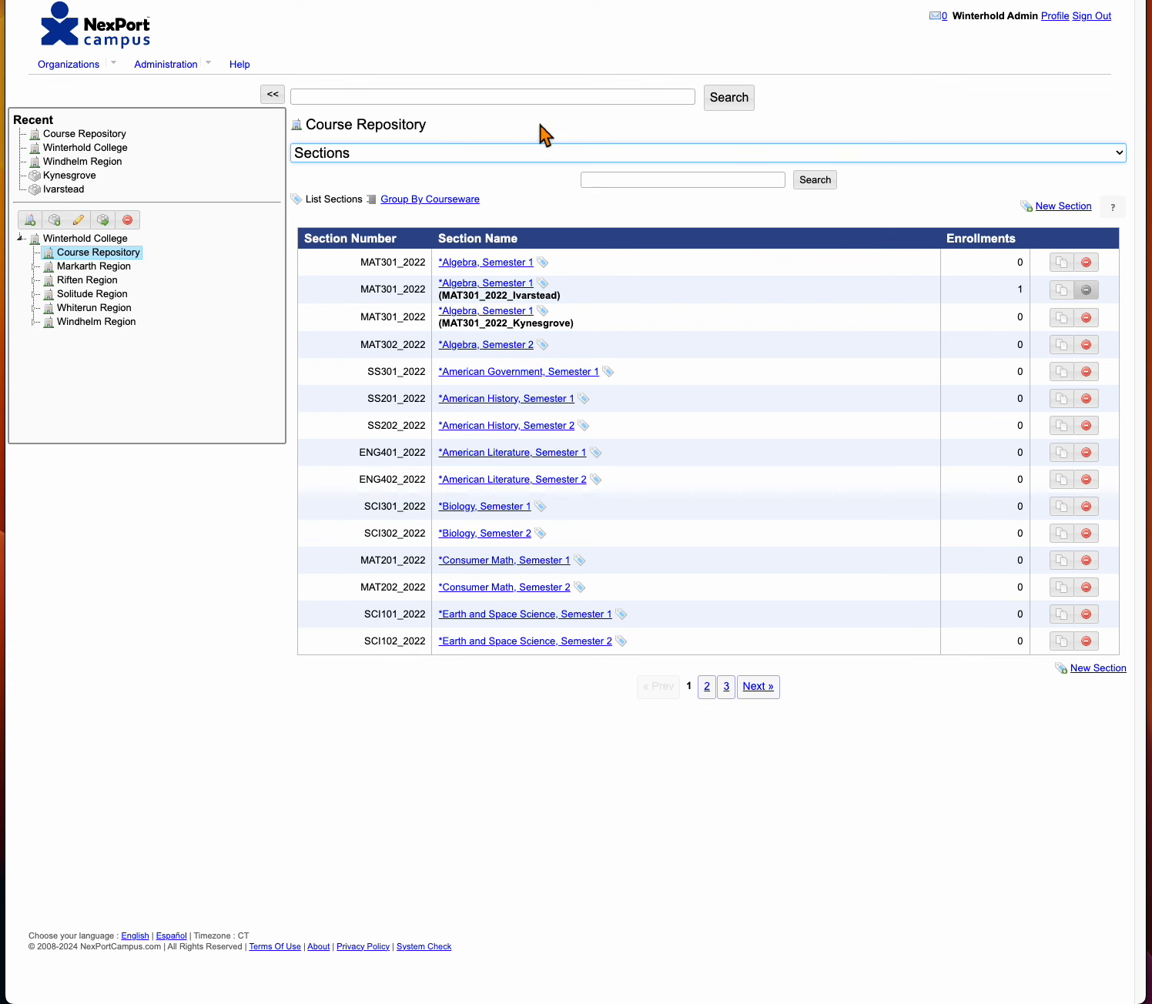
Create a new course catalog named Science in the Course Repository.
left_click(510, 153)
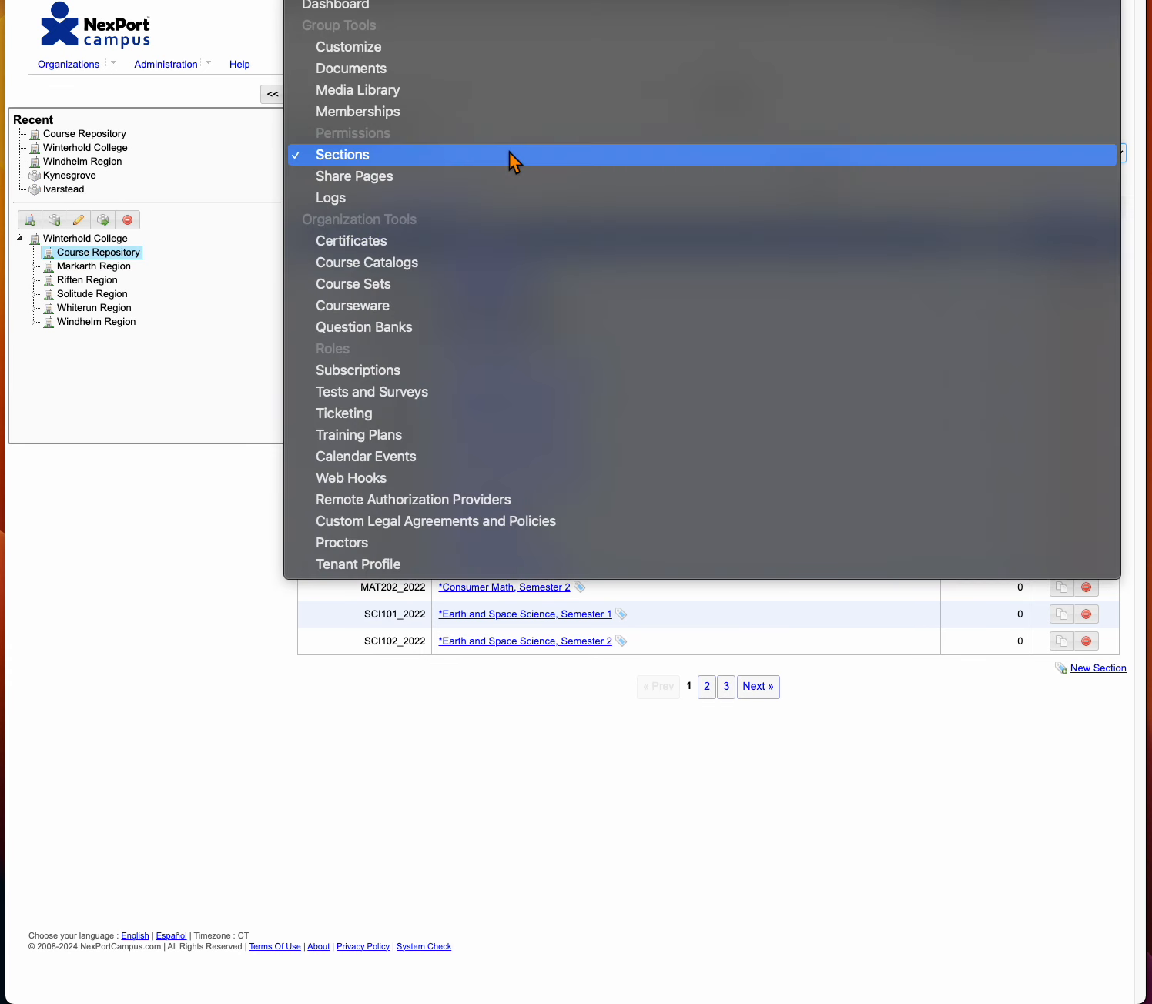
left_click(387, 266)
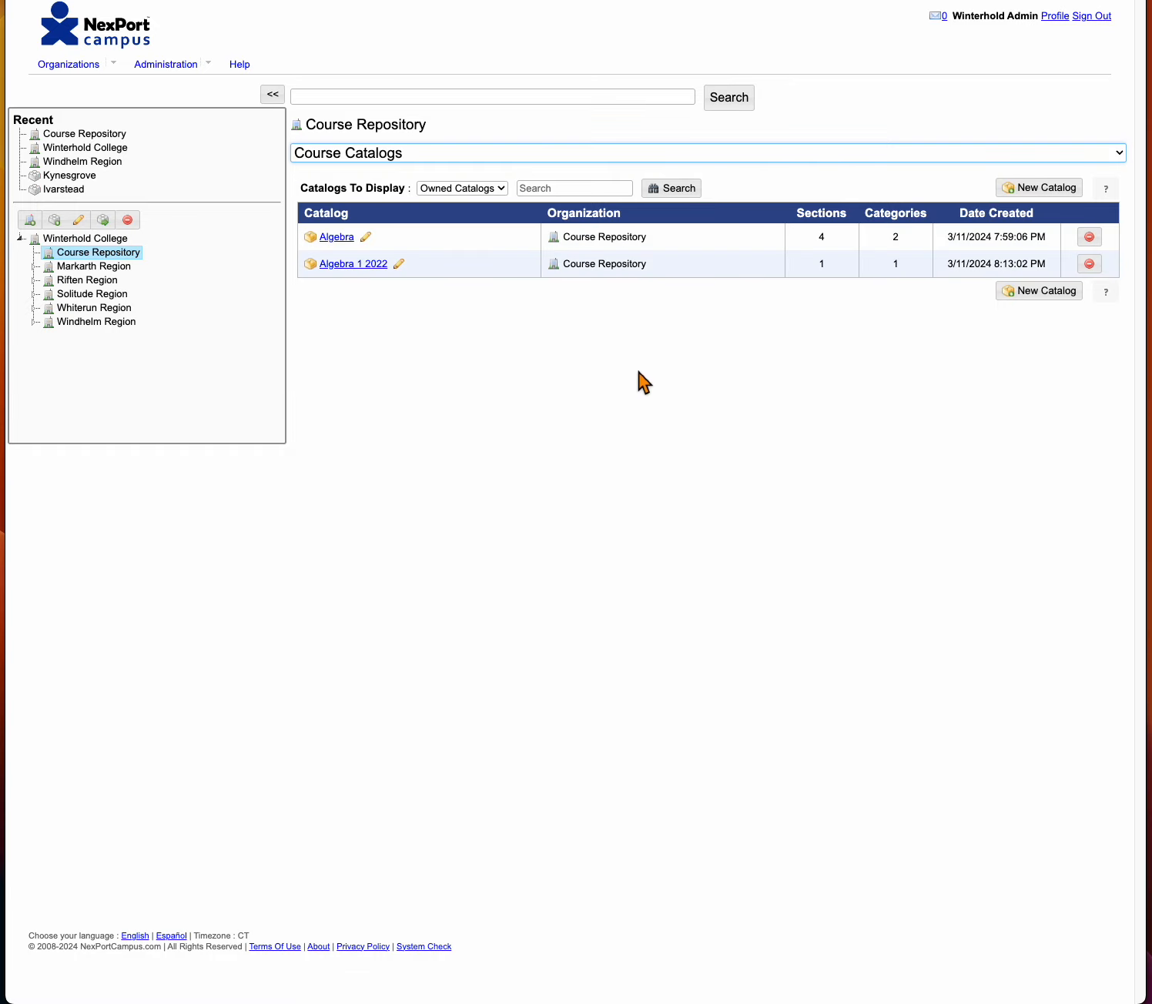
left_click(1052, 300)
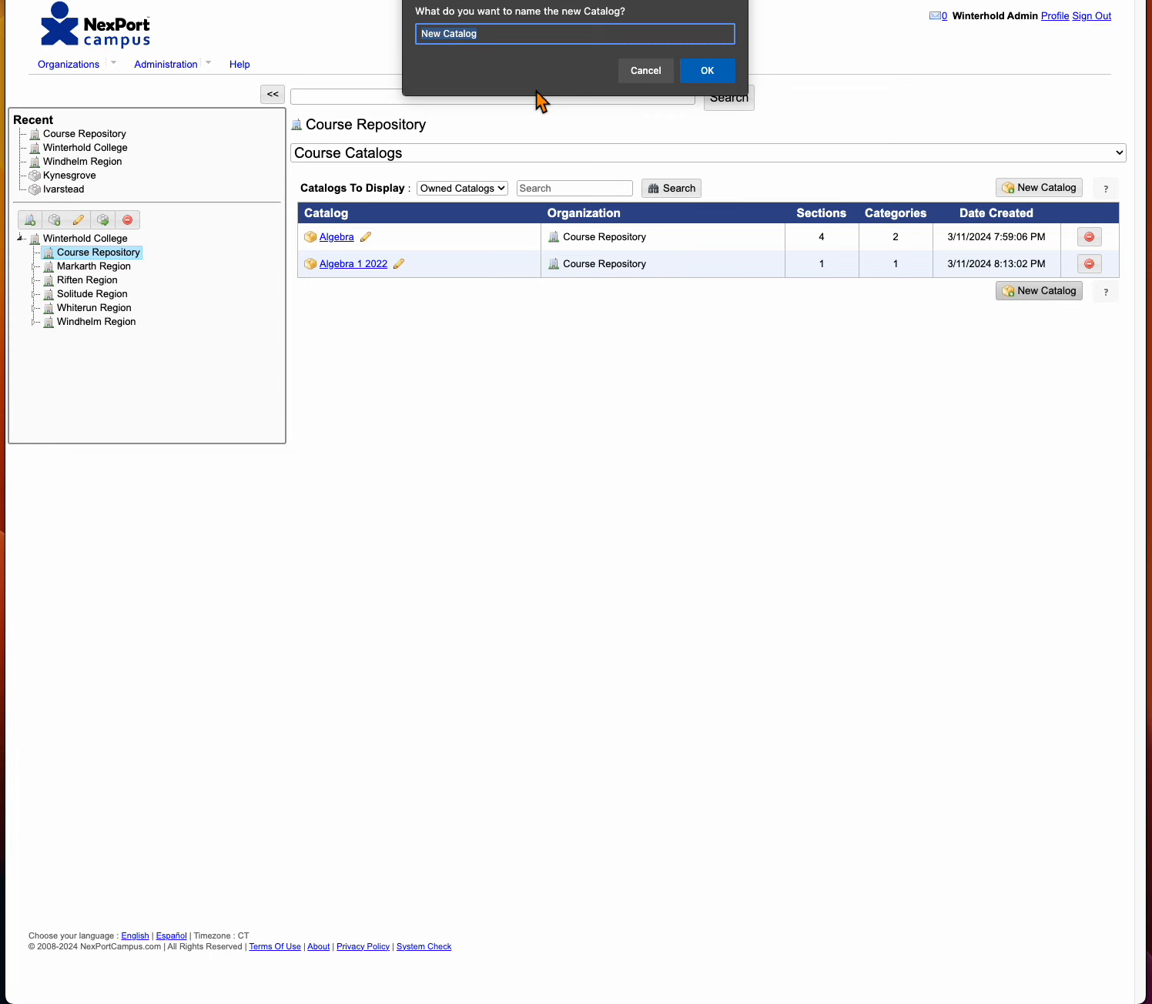
type("Science")
left_click(718, 76)
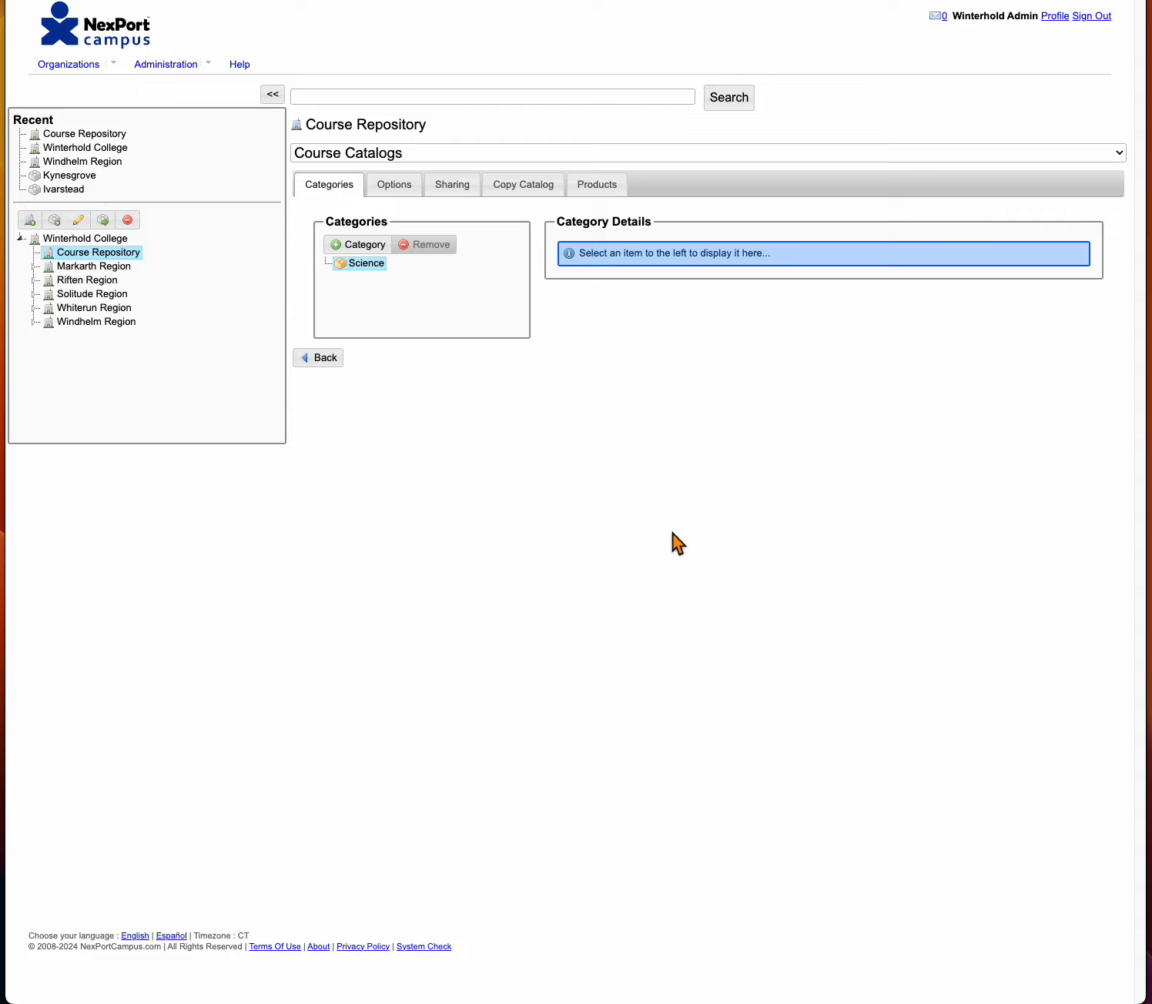
Add a category named Science to the Science catalog.
left_click(370, 251)
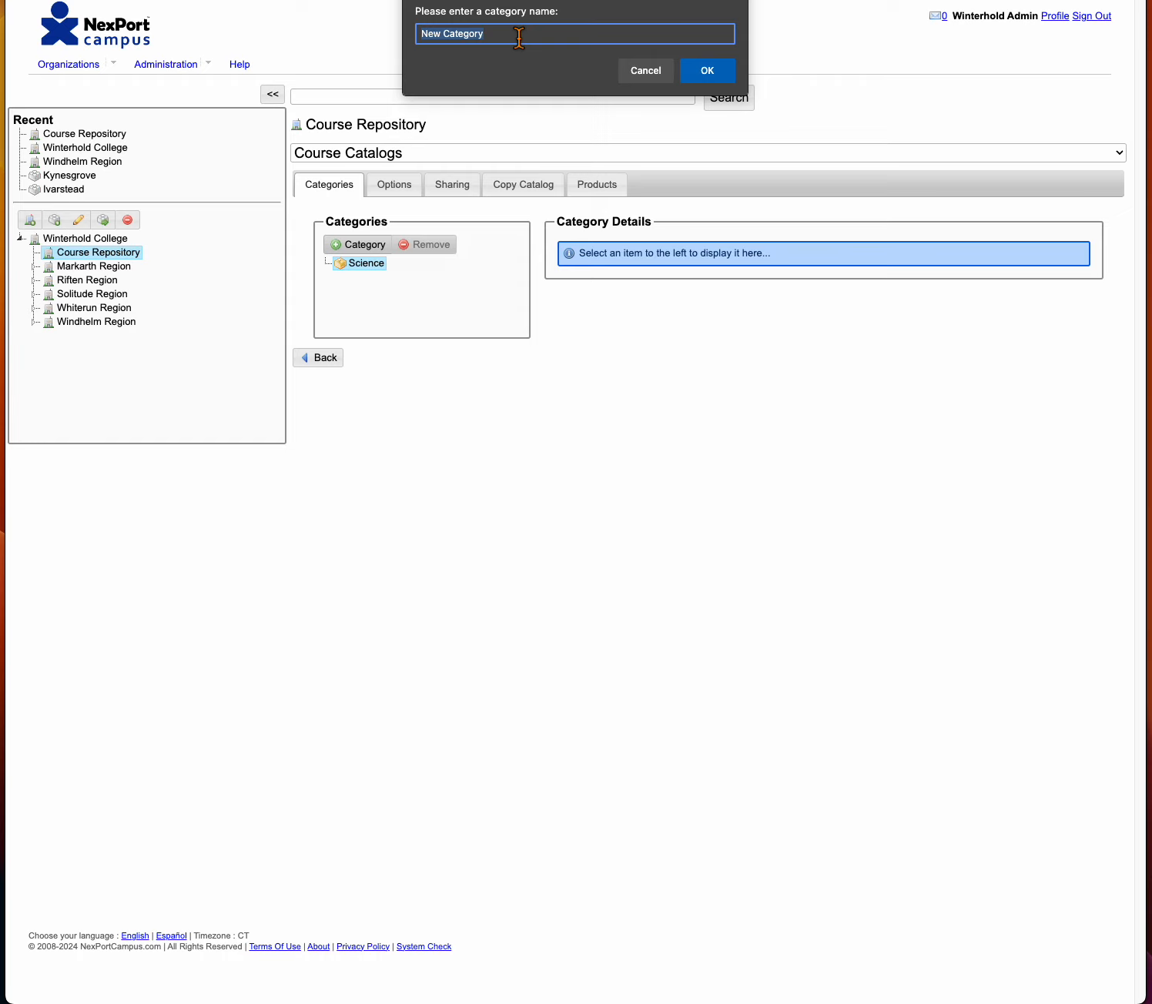
type("Science")
left_click(707, 71)
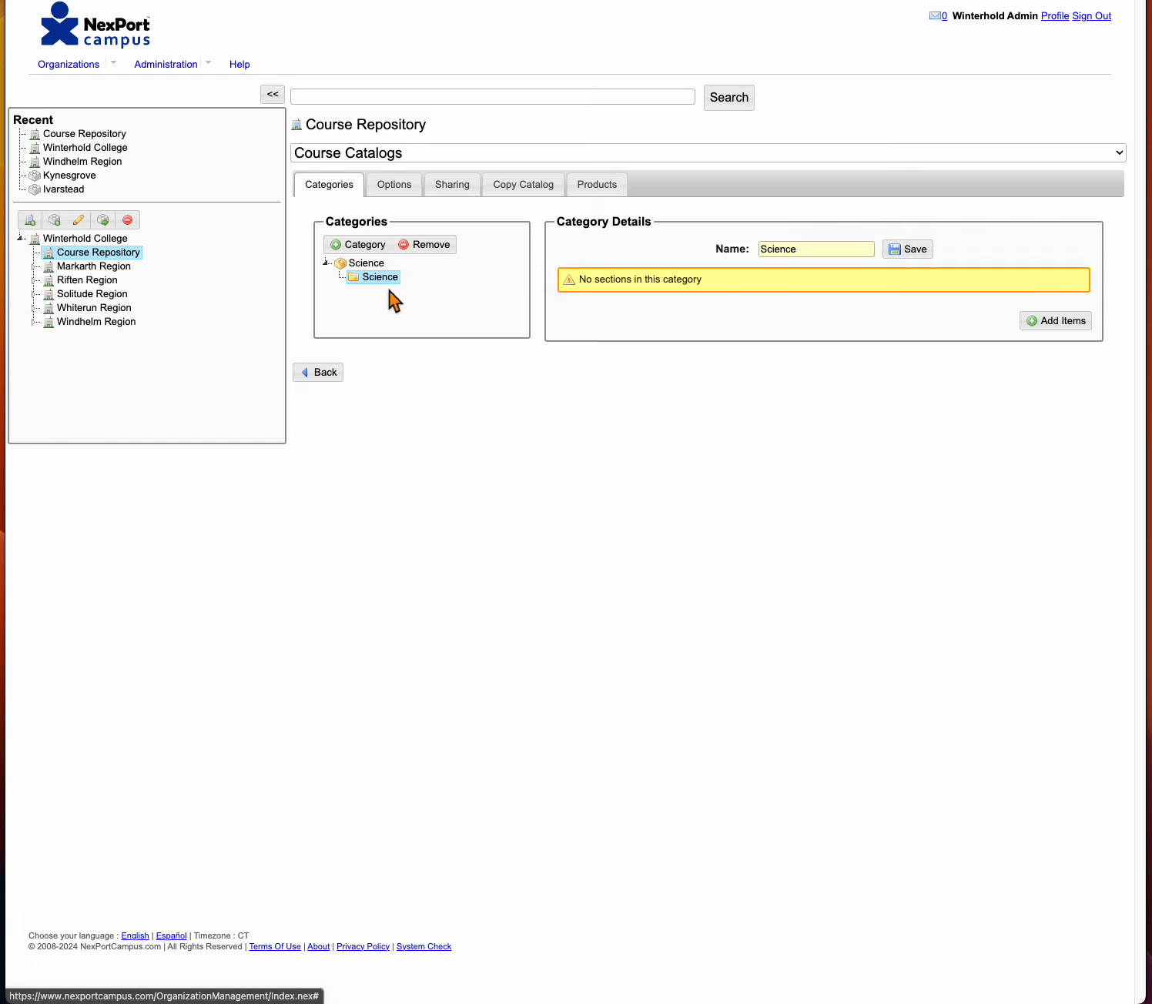
Search for SCI and add both Earth and Space Science sections and both Physical Science sections to the Science category.
left_click(1062, 322)
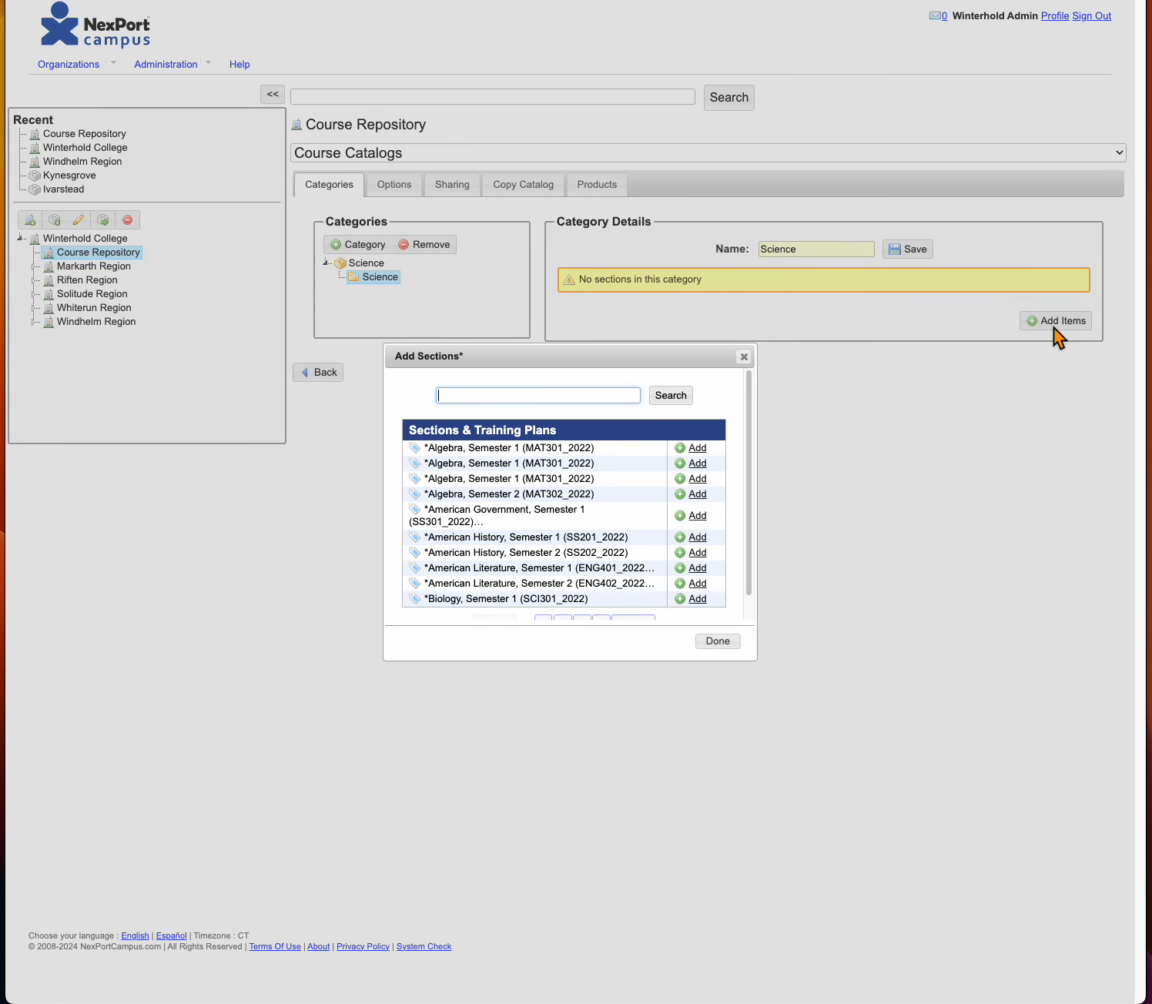
scroll(550, 544, "down", 1)
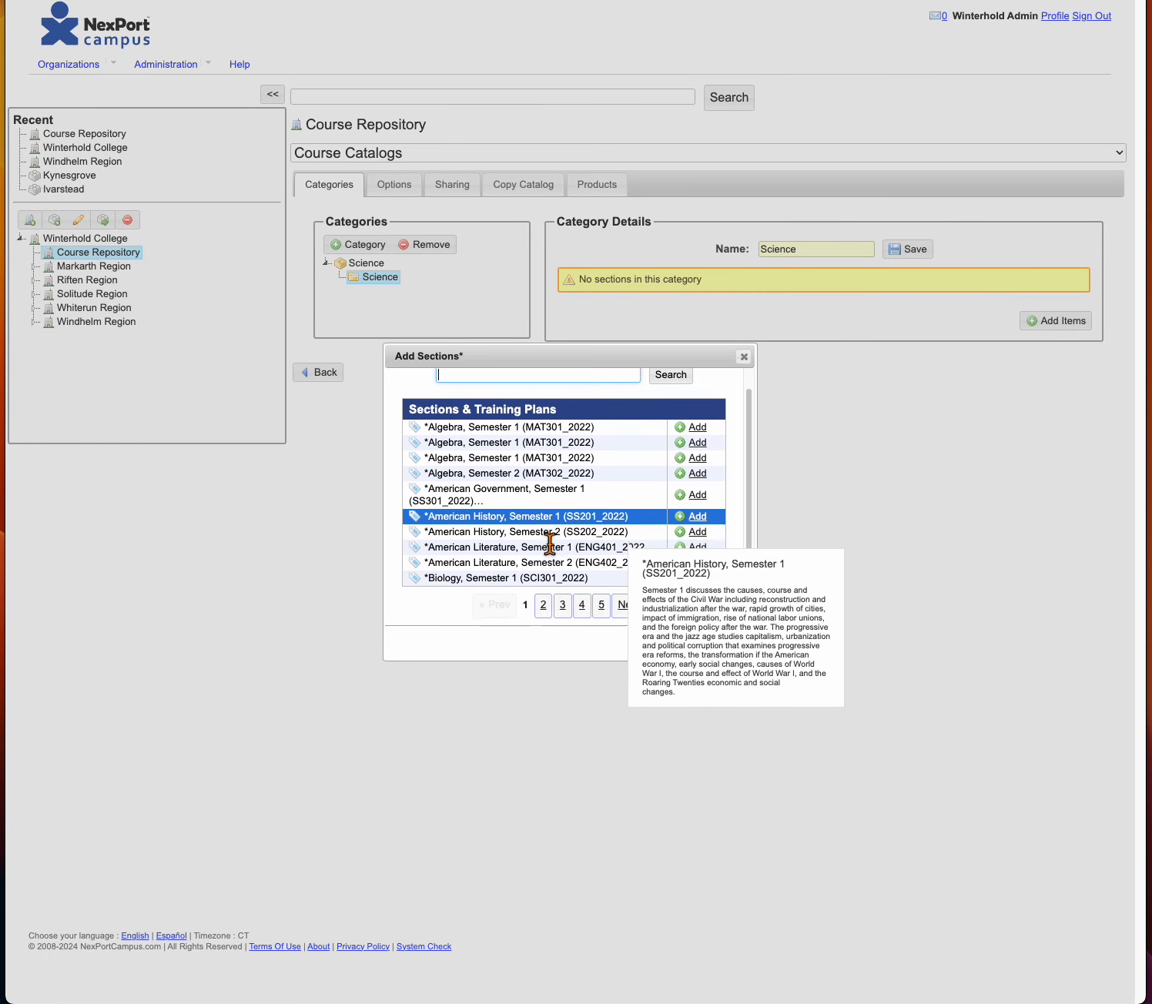
scroll(549, 548, "up", 1)
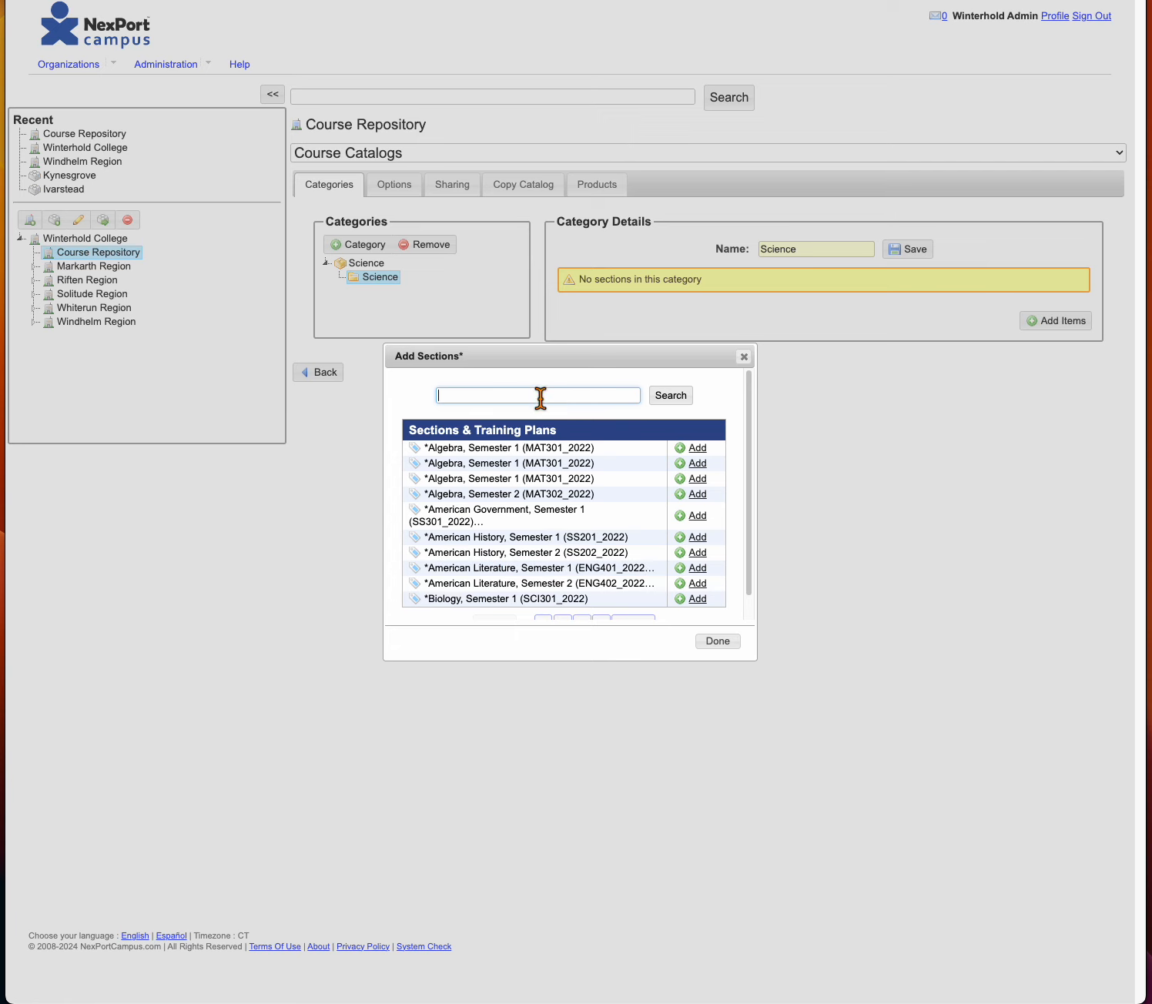
type("SCI")
left_click(681, 402)
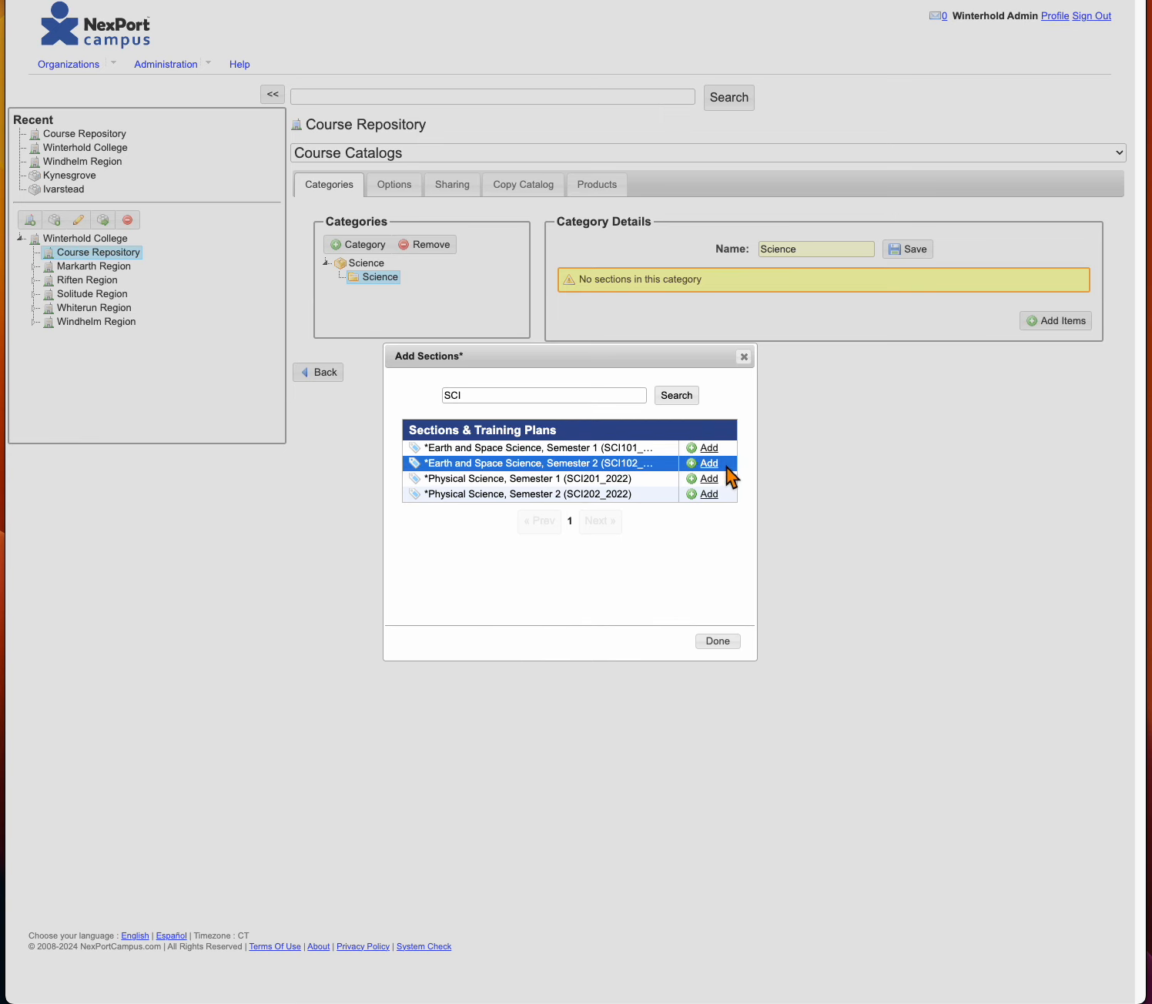
left_click(709, 447)
left_click(720, 465)
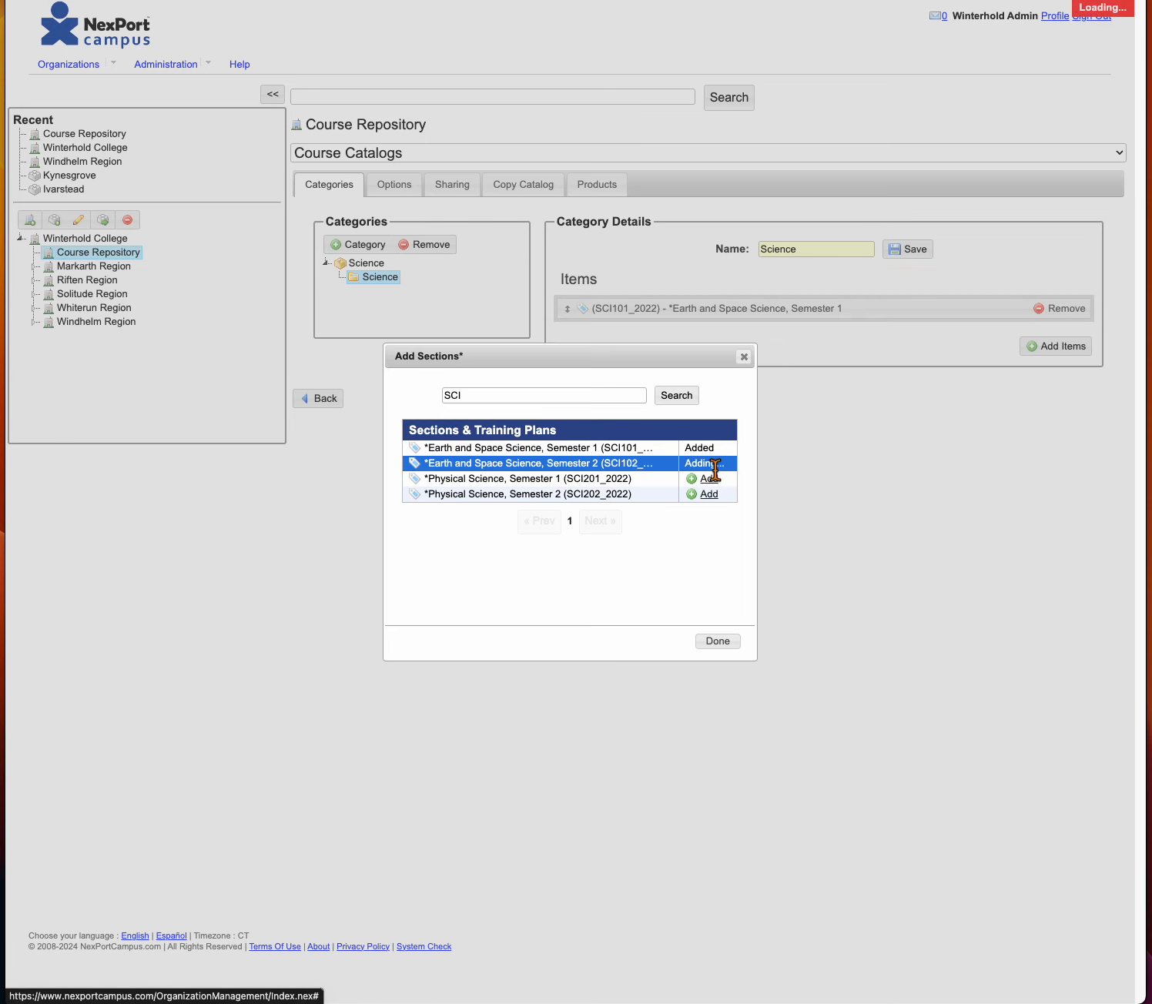
left_click(719, 480)
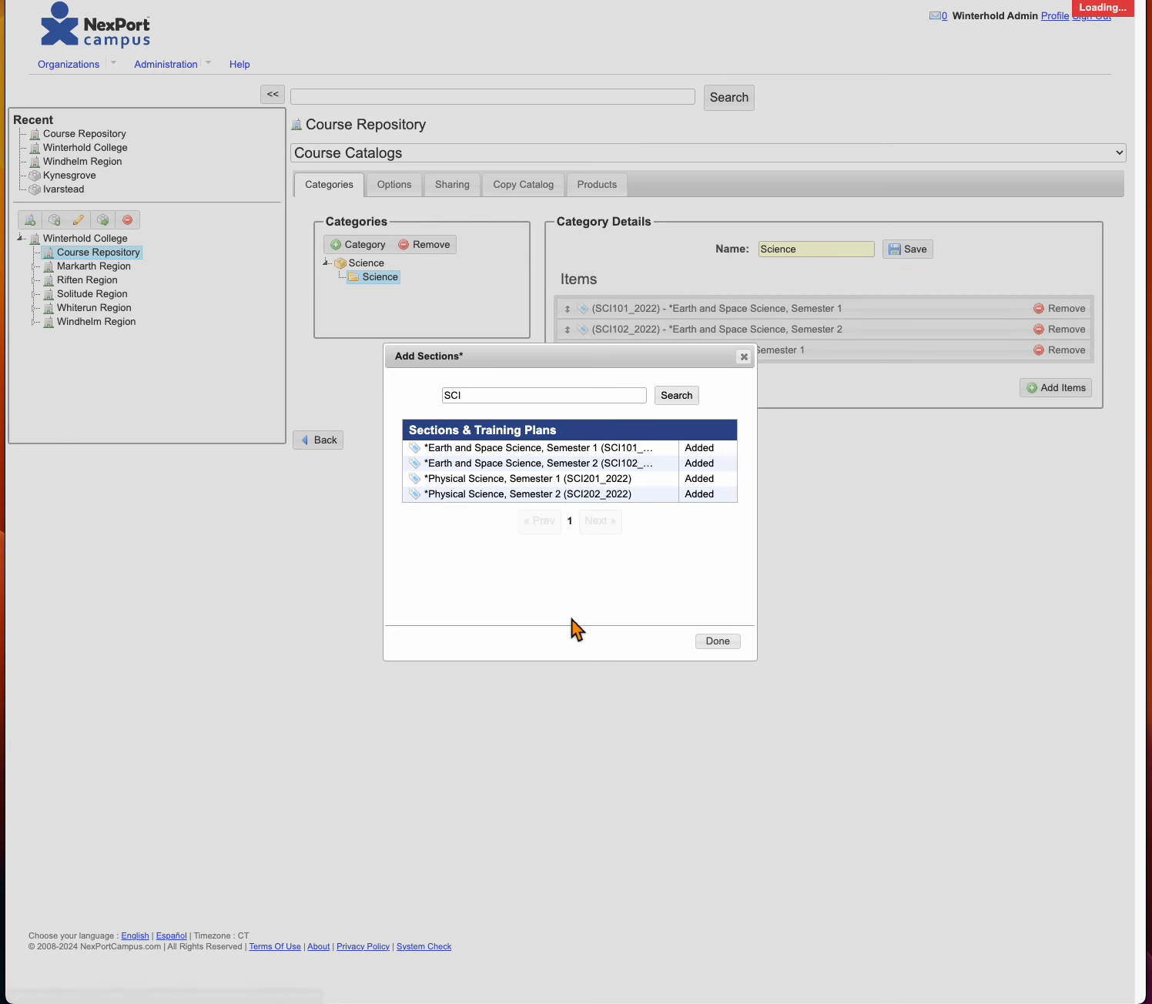
left_click(719, 645)
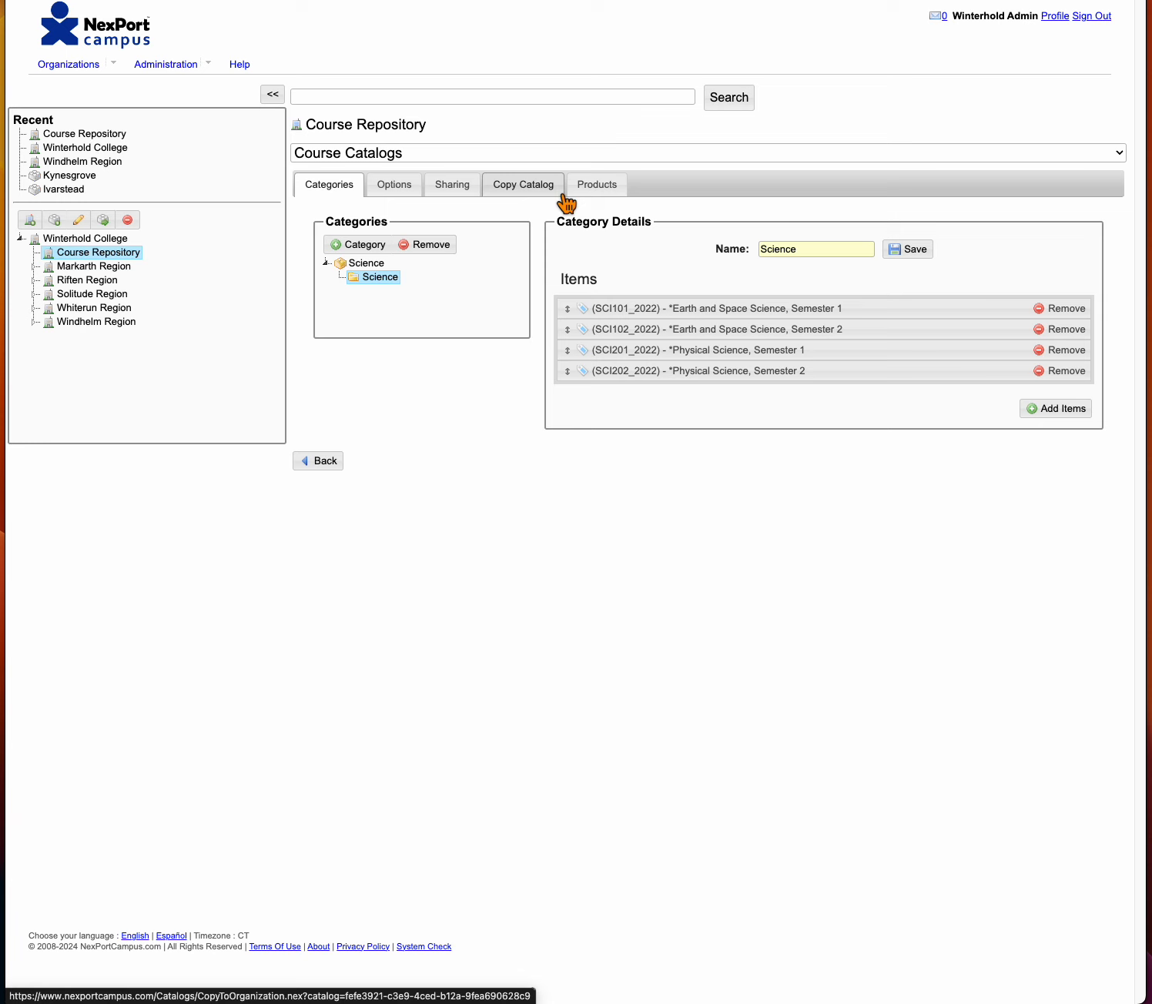
Make the Science catalog available to purchasers with a 90-day access time limit and save the options.
left_click(401, 193)
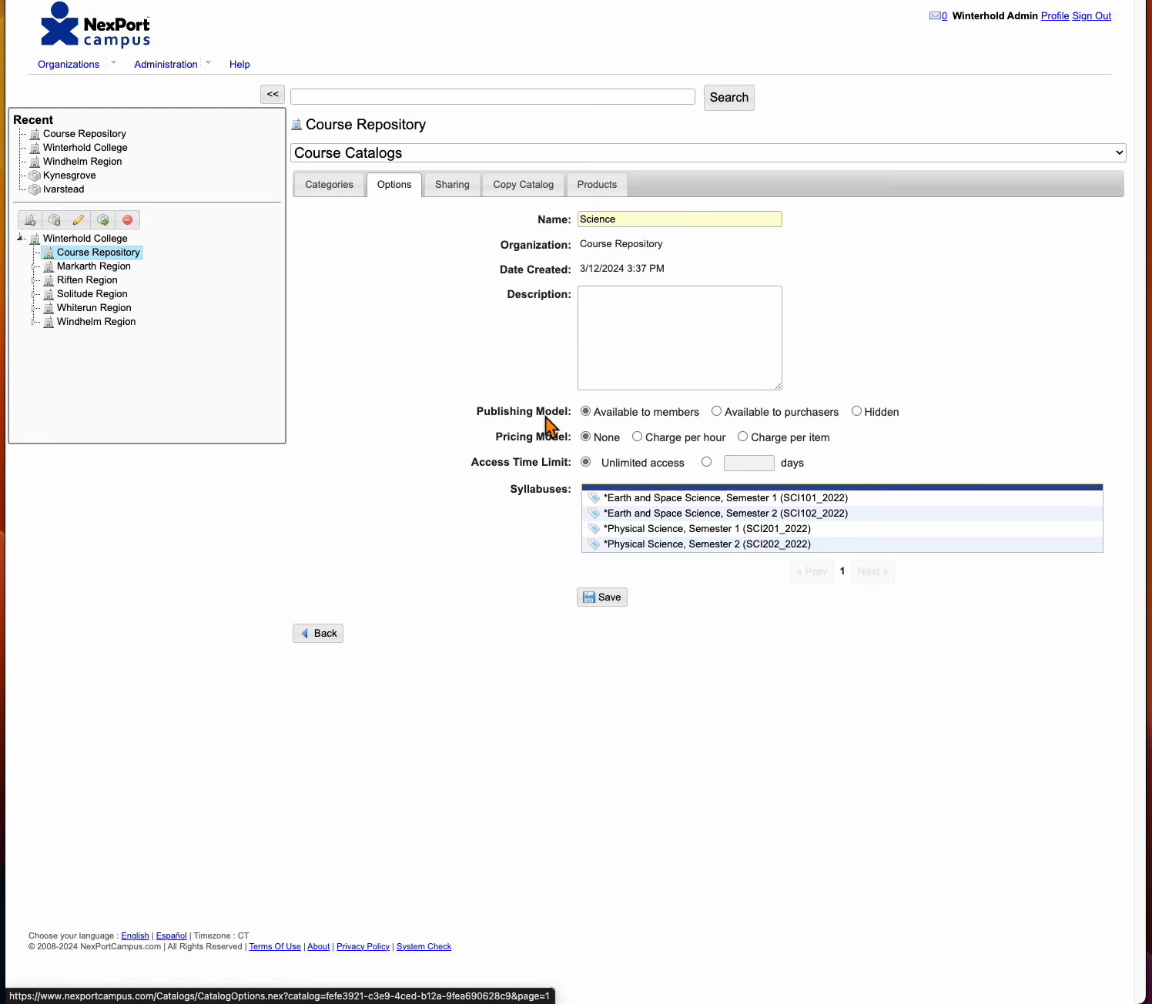
left_click(716, 411)
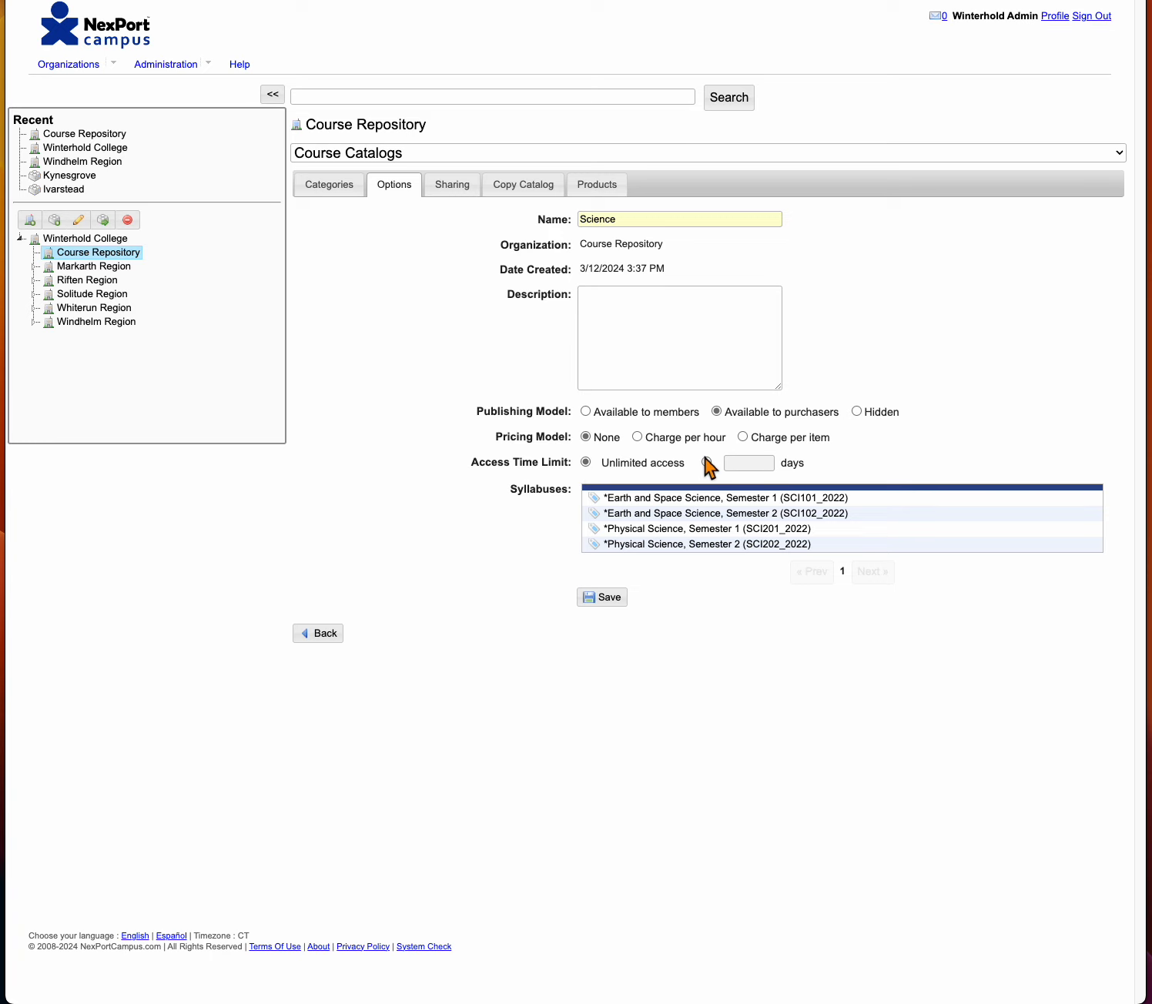
left_click(745, 463)
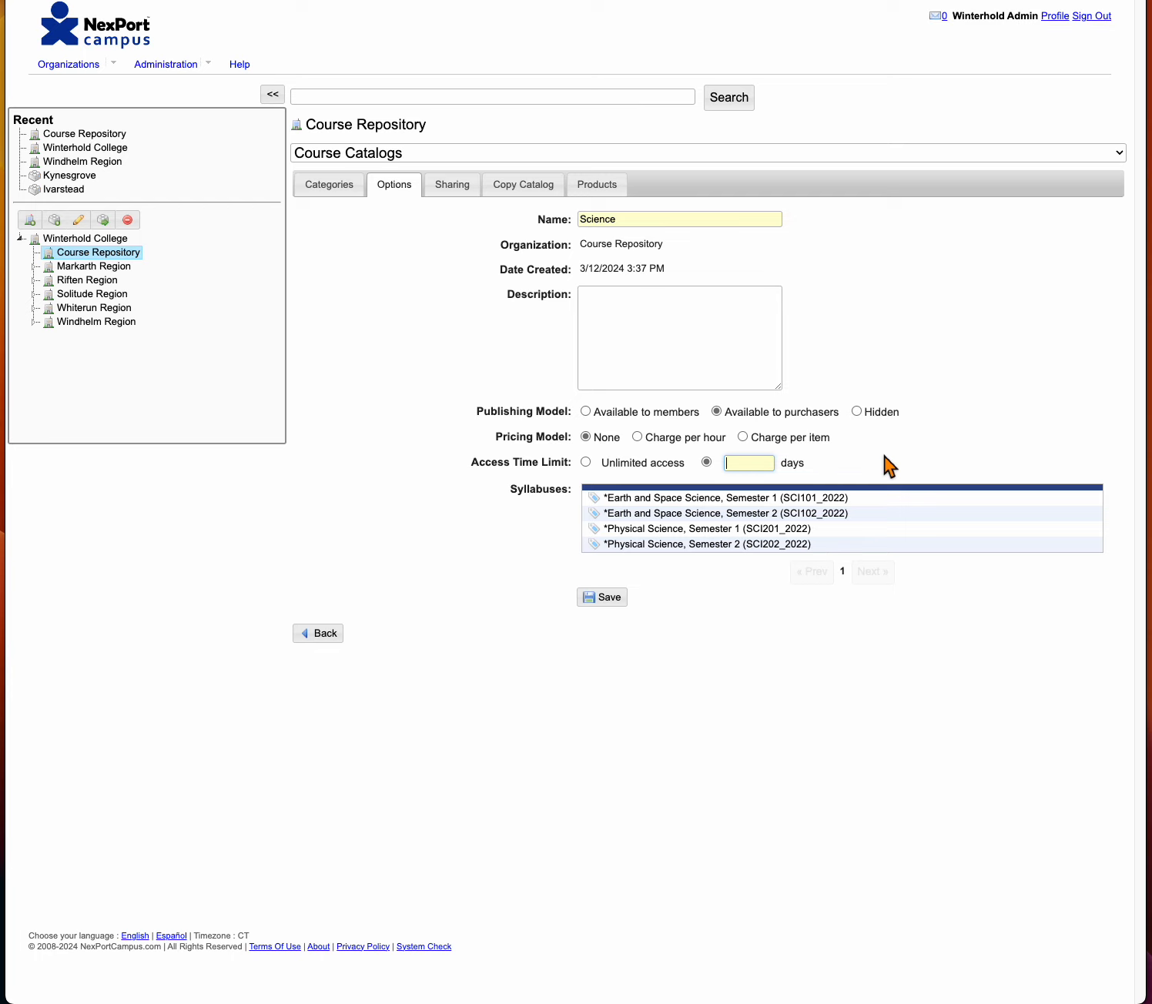
type("90")
left_click(620, 602)
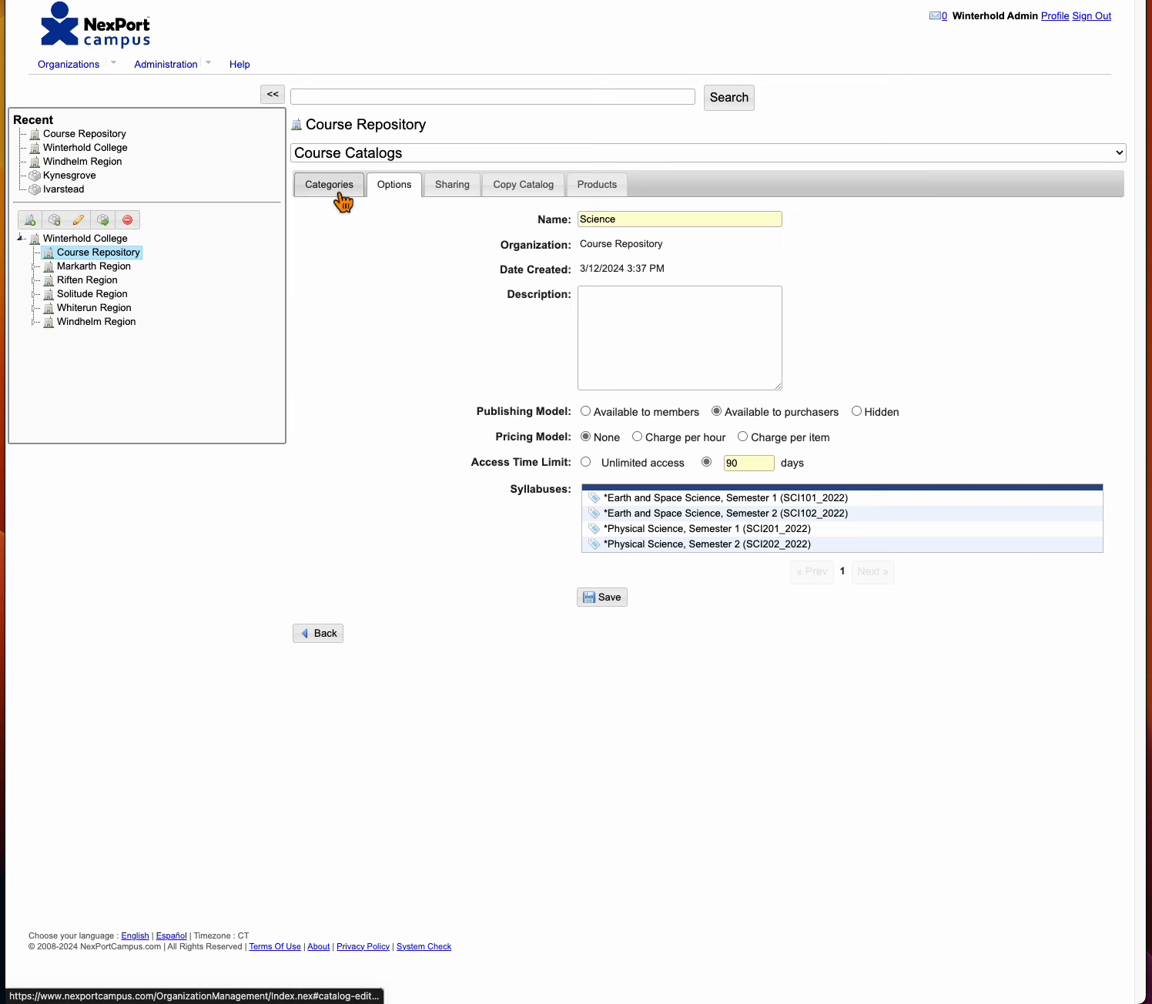
Reopen the Science catalog from the catalog list and expand Winterhold College in its sharing settings.
left_click(339, 640)
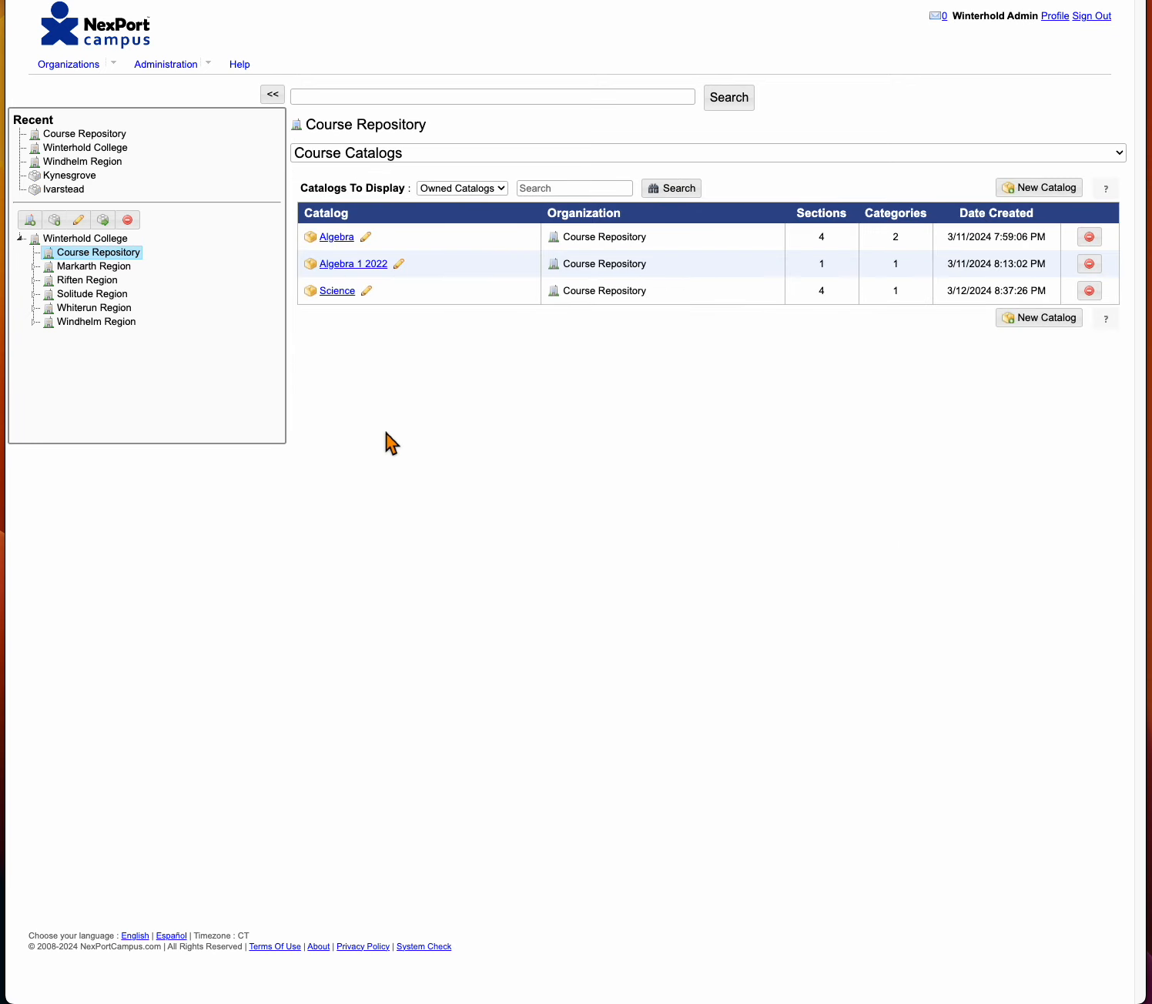
left_click(428, 270)
left_click(353, 300)
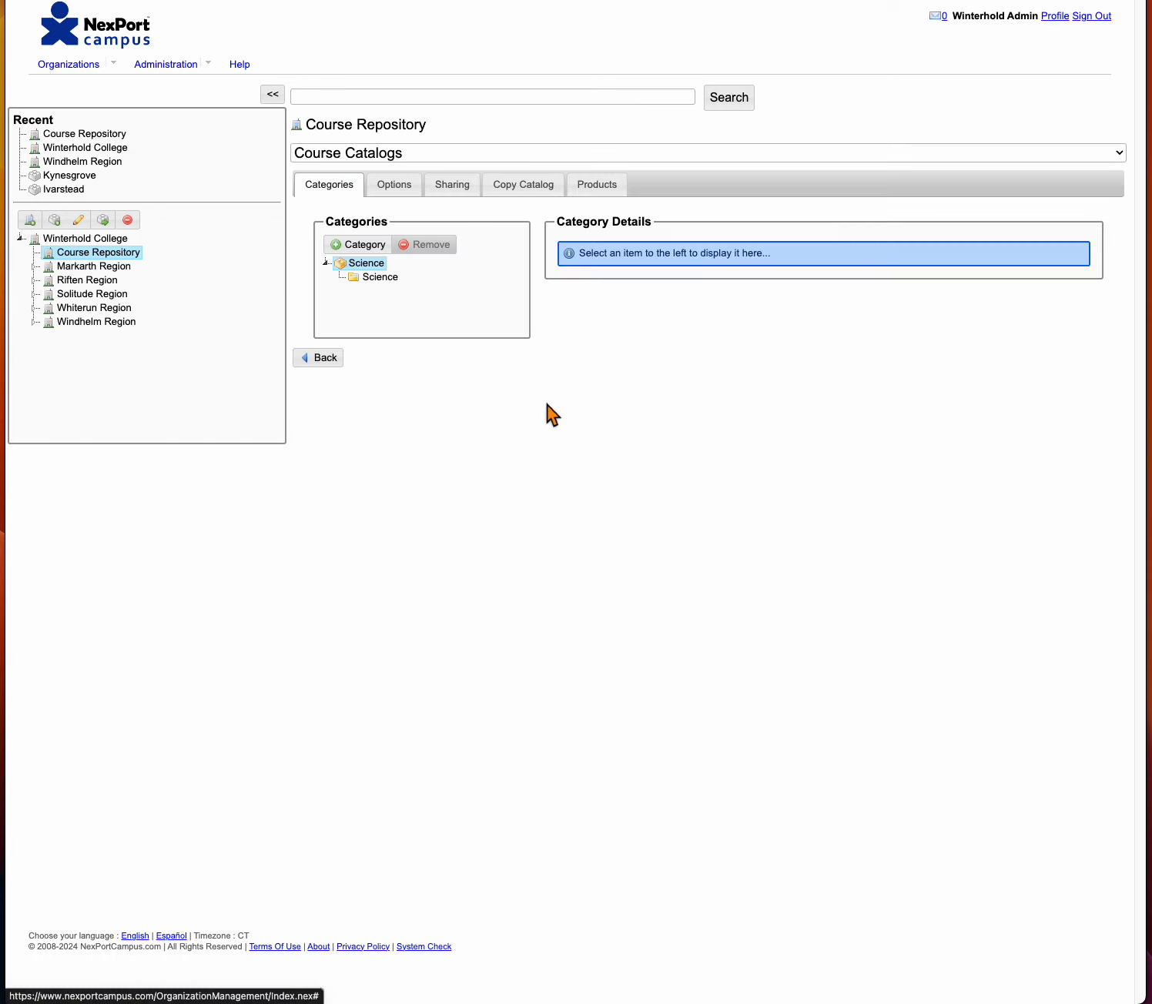
left_click(460, 192)
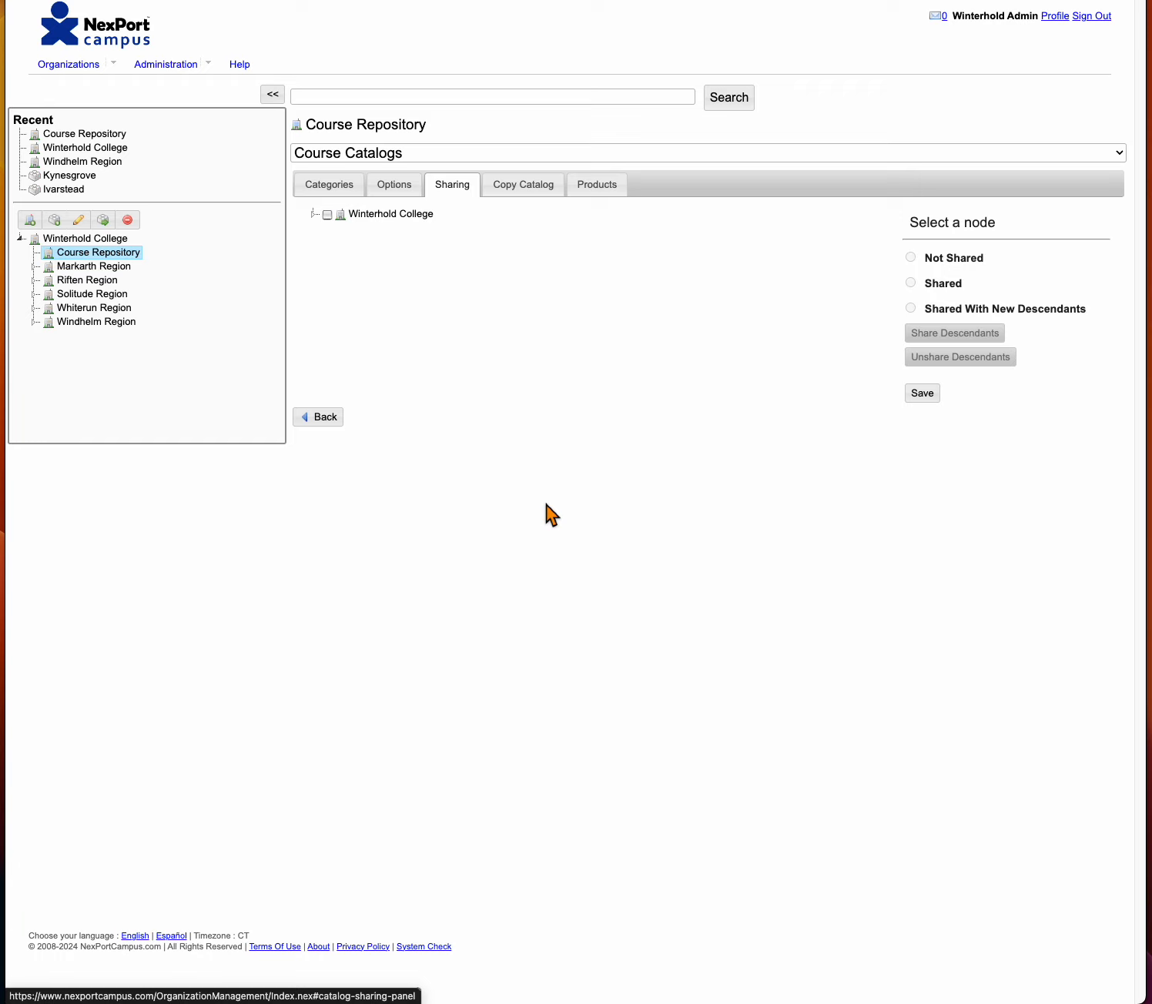
left_click(313, 216)
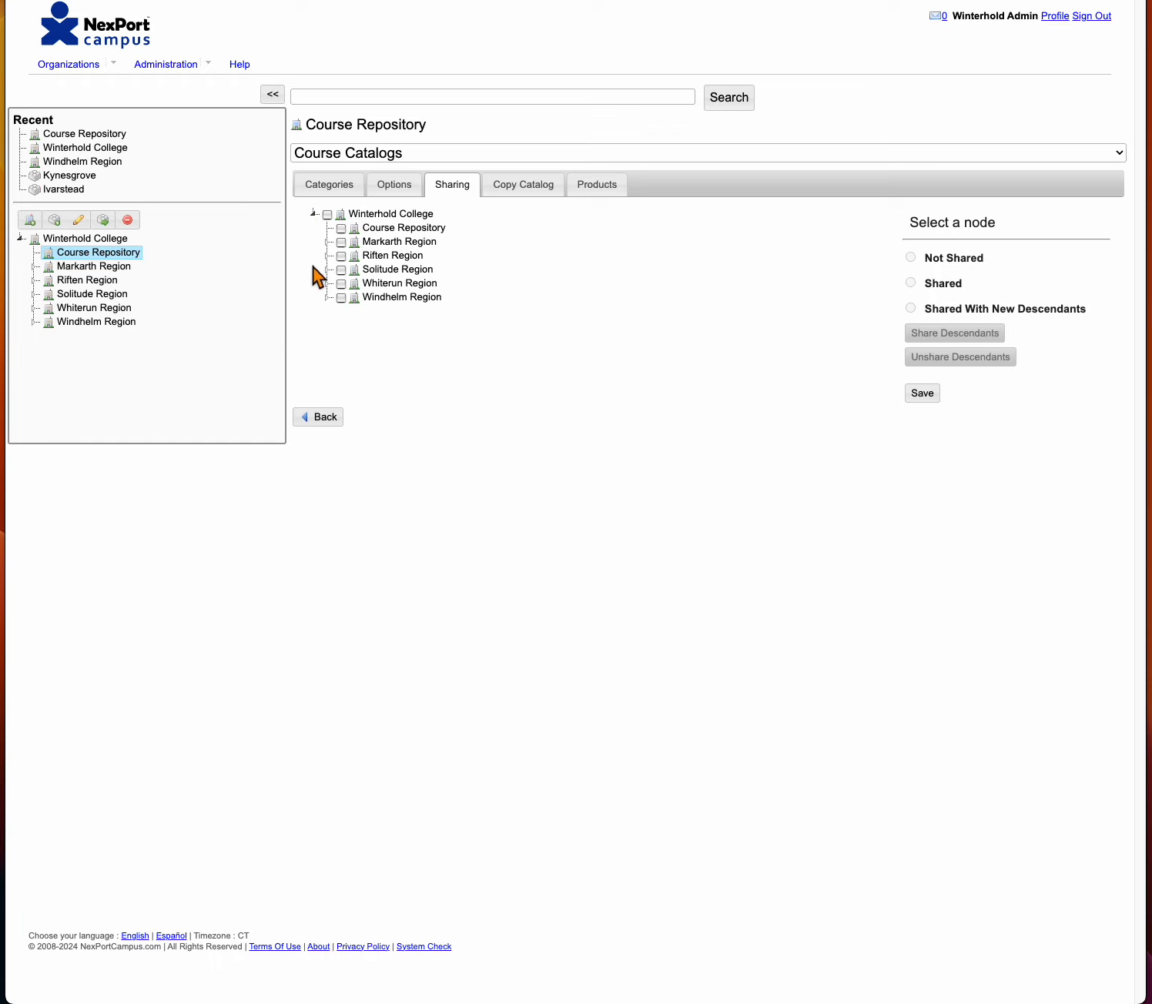
Expand the Solitude, Whiterun and Windhelm regions and mark the Science catalog as shared with Whiterun Region only.
left_click(335, 219)
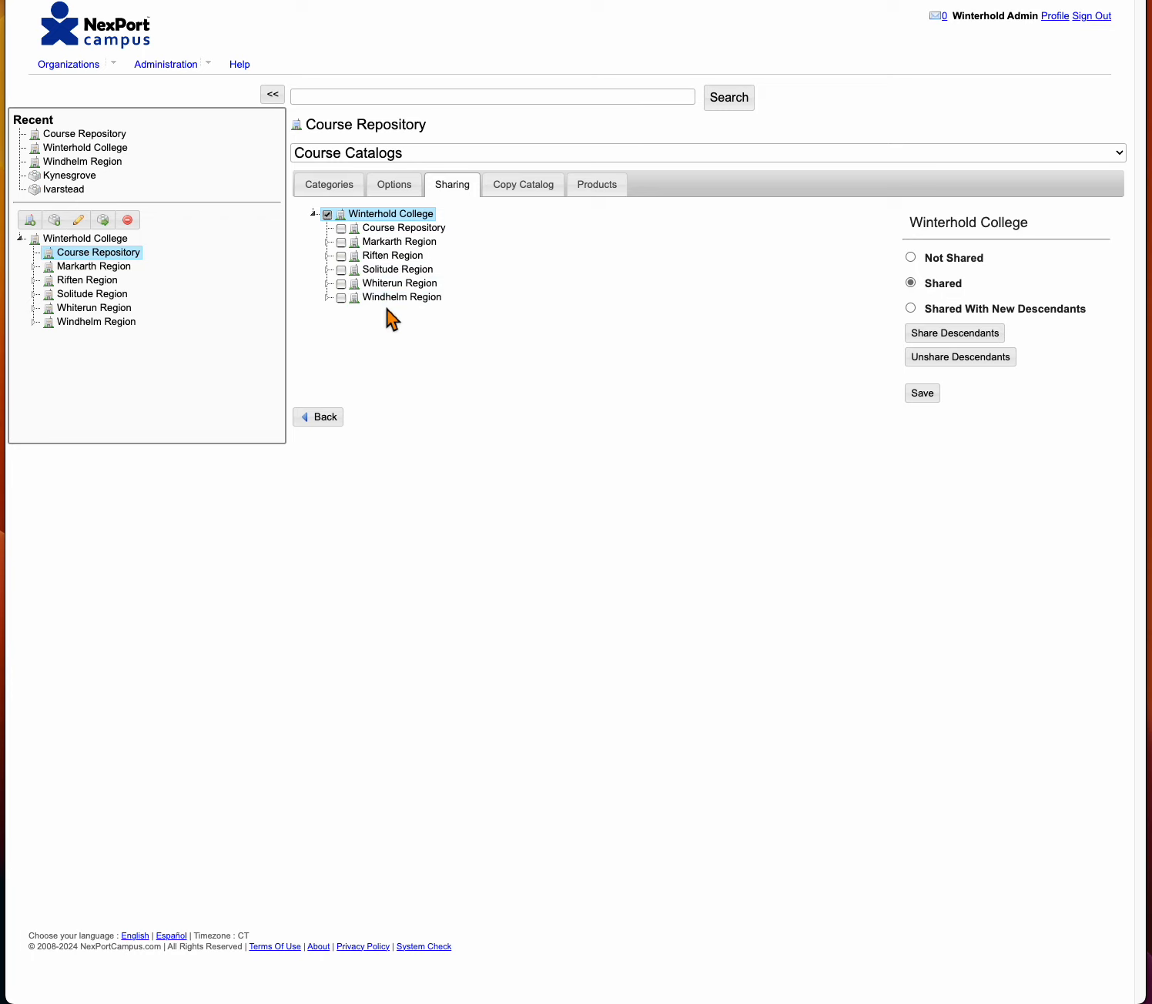
left_click(337, 216)
left_click(328, 284)
left_click(327, 325)
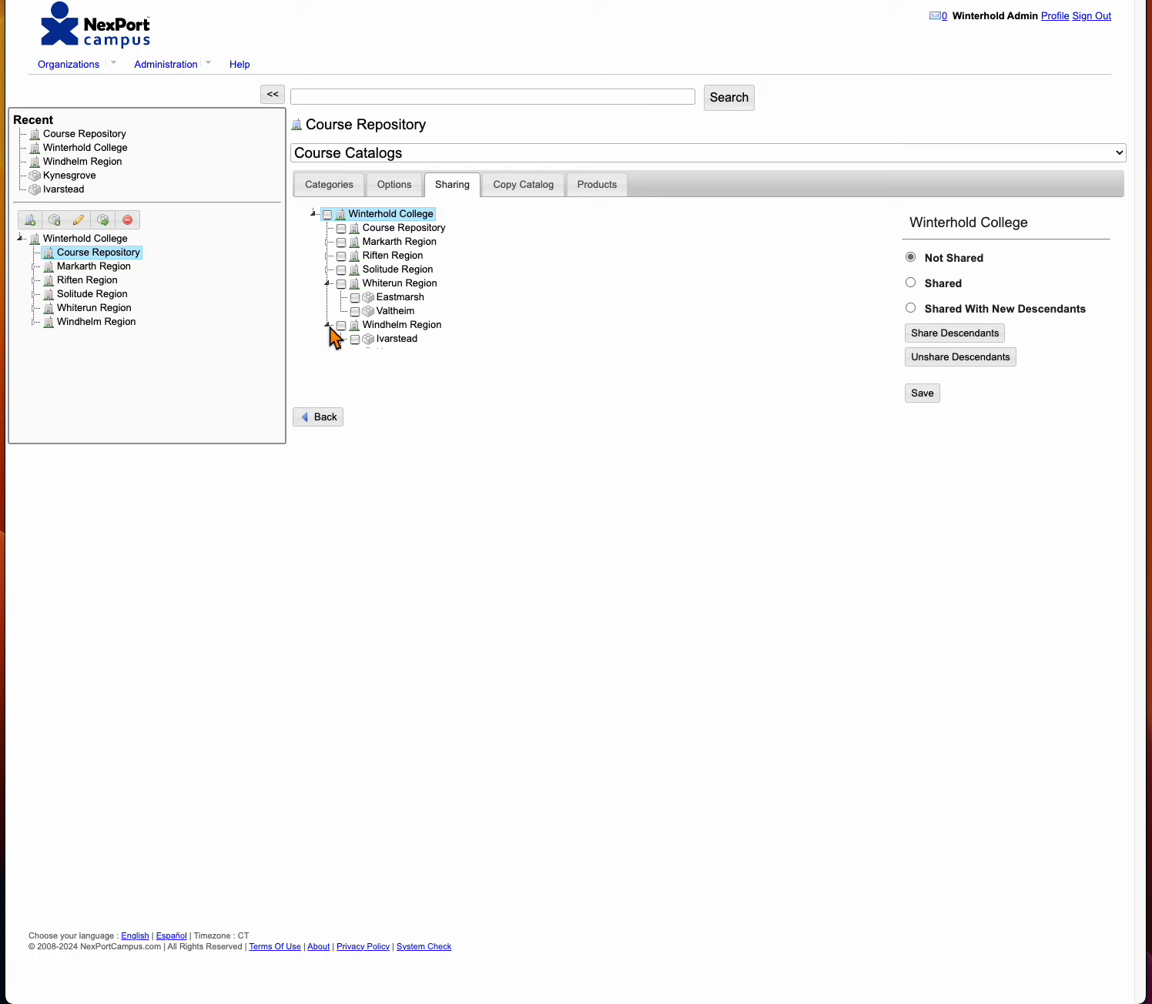
left_click(328, 269)
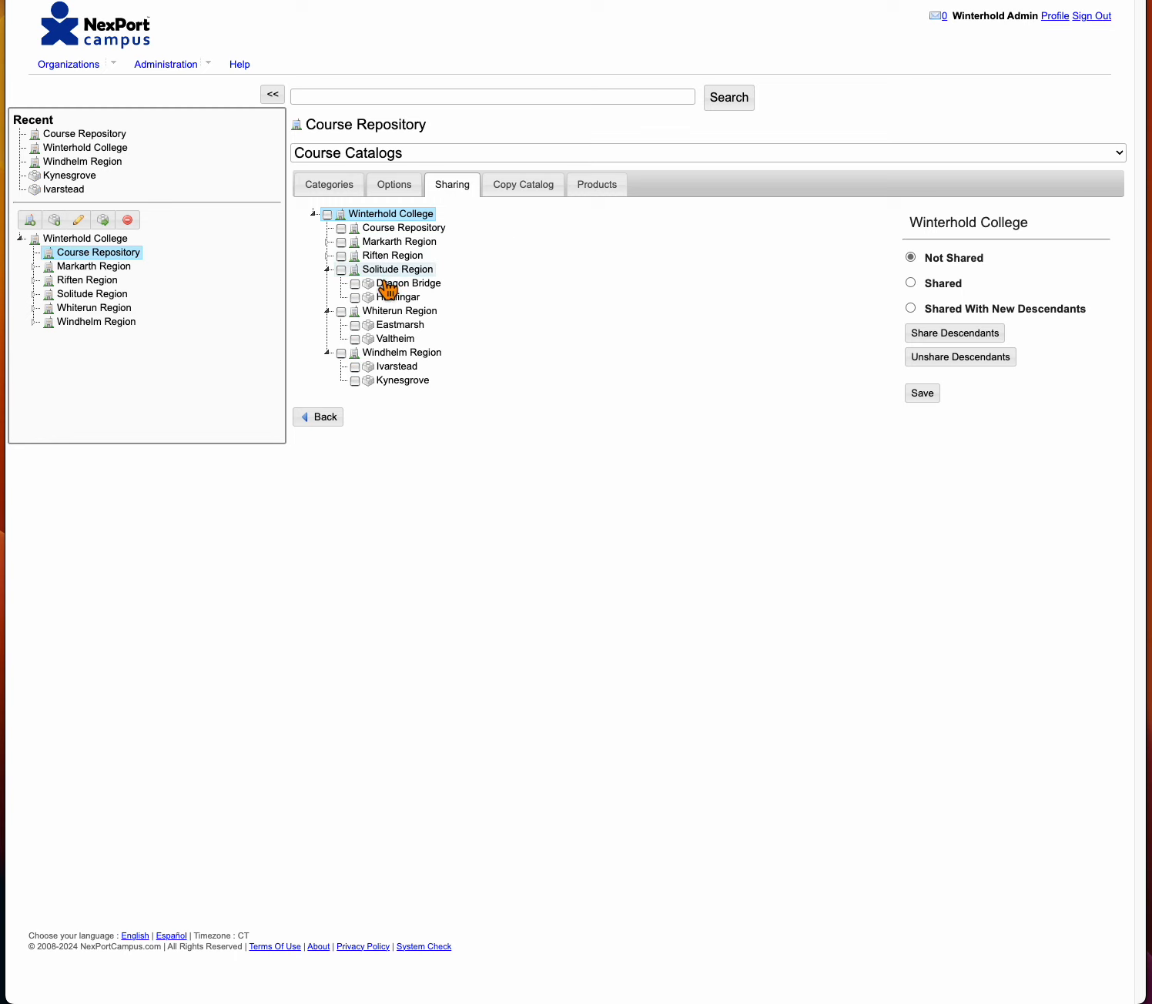
left_click(341, 312)
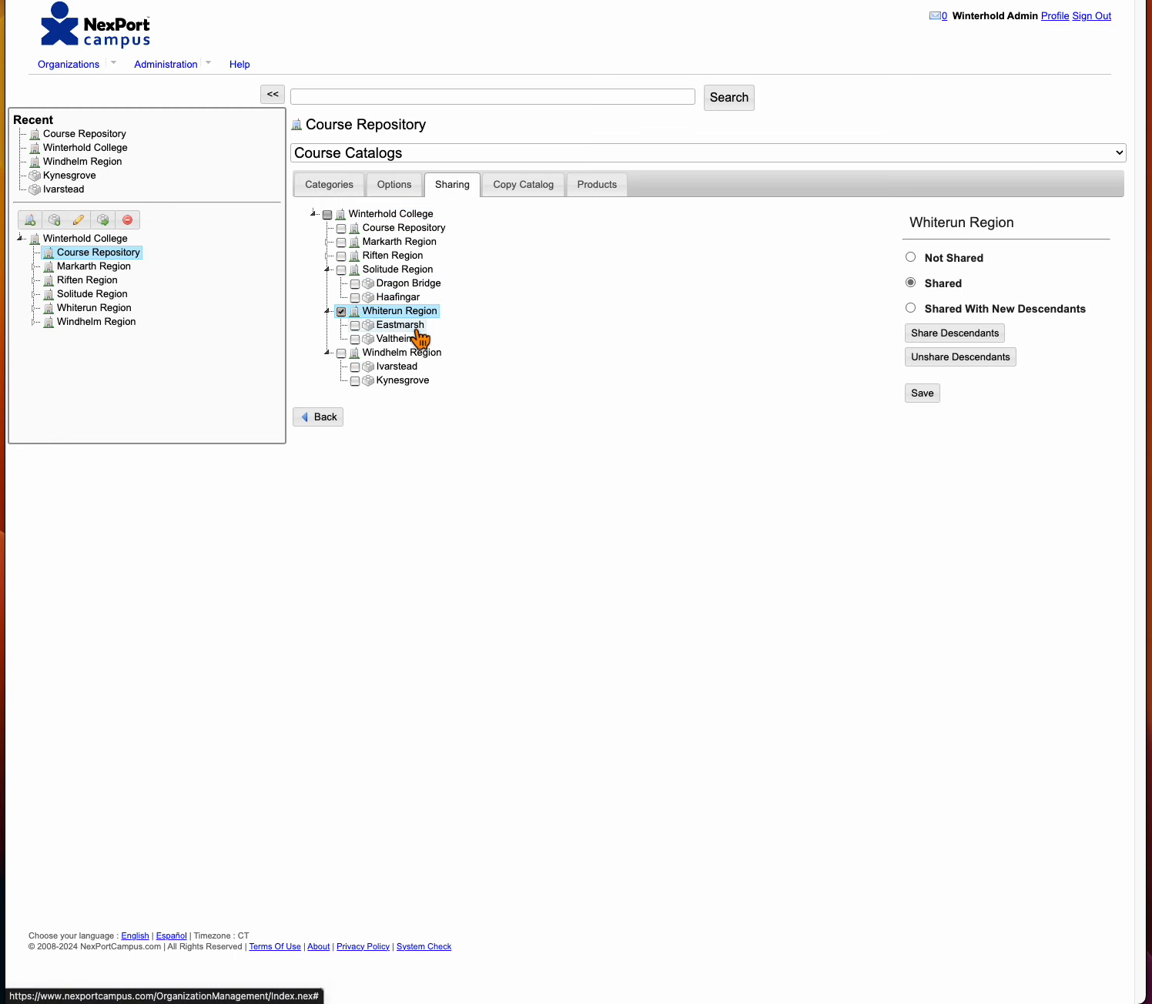
Set Windhelm Region to Shared With New Descendants and share the catalog with its existing descendants.
left_click(341, 353)
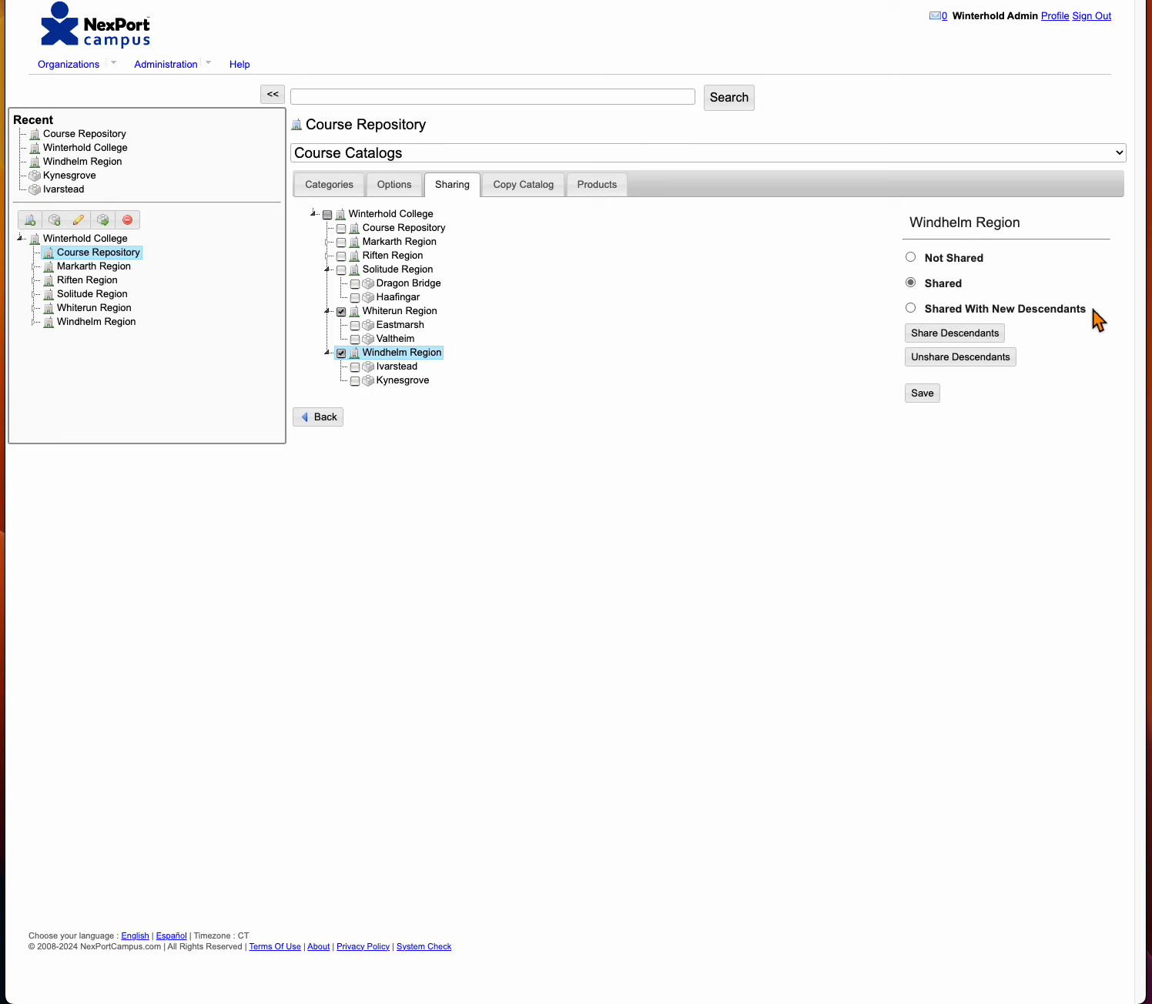
left_click(911, 309)
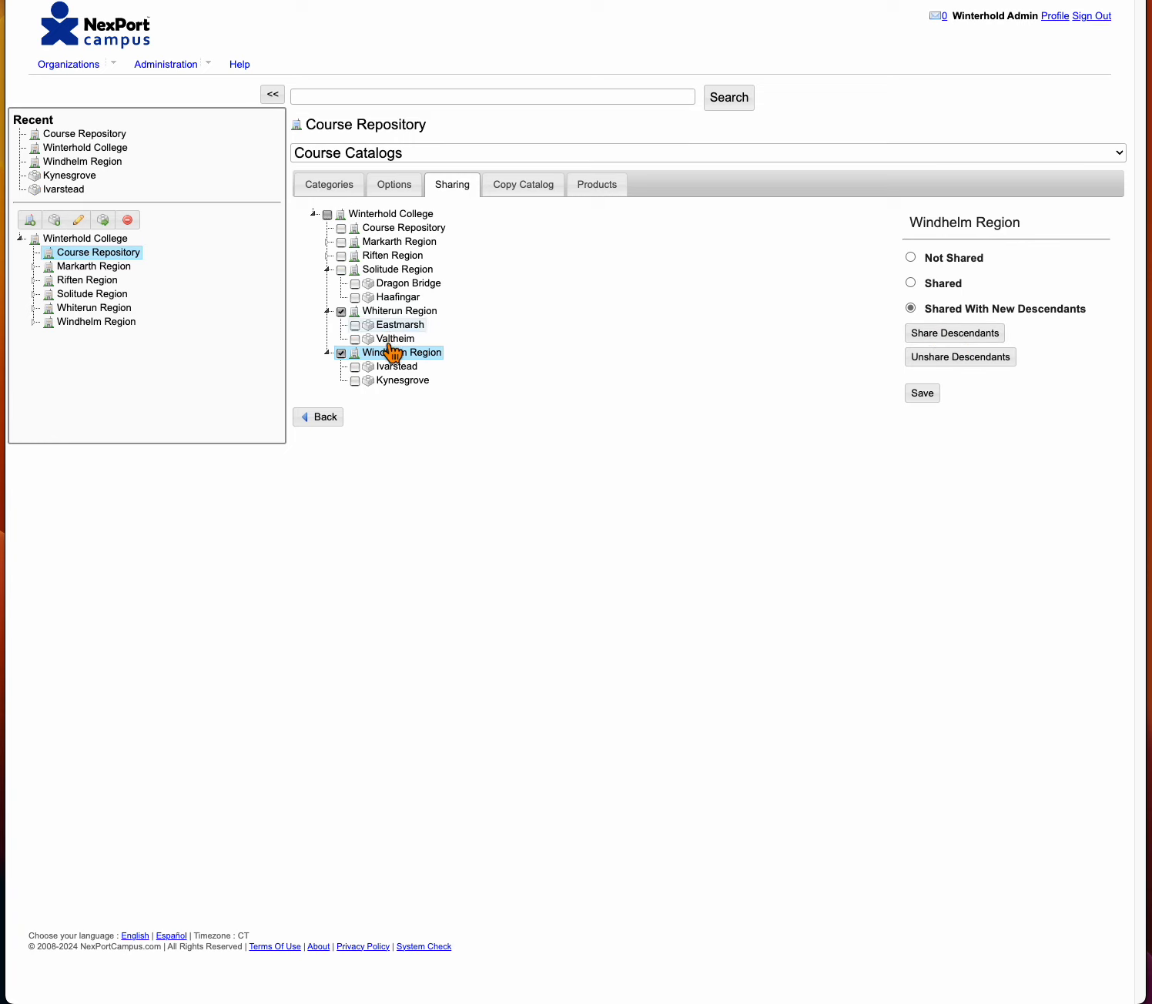
left_click(974, 336)
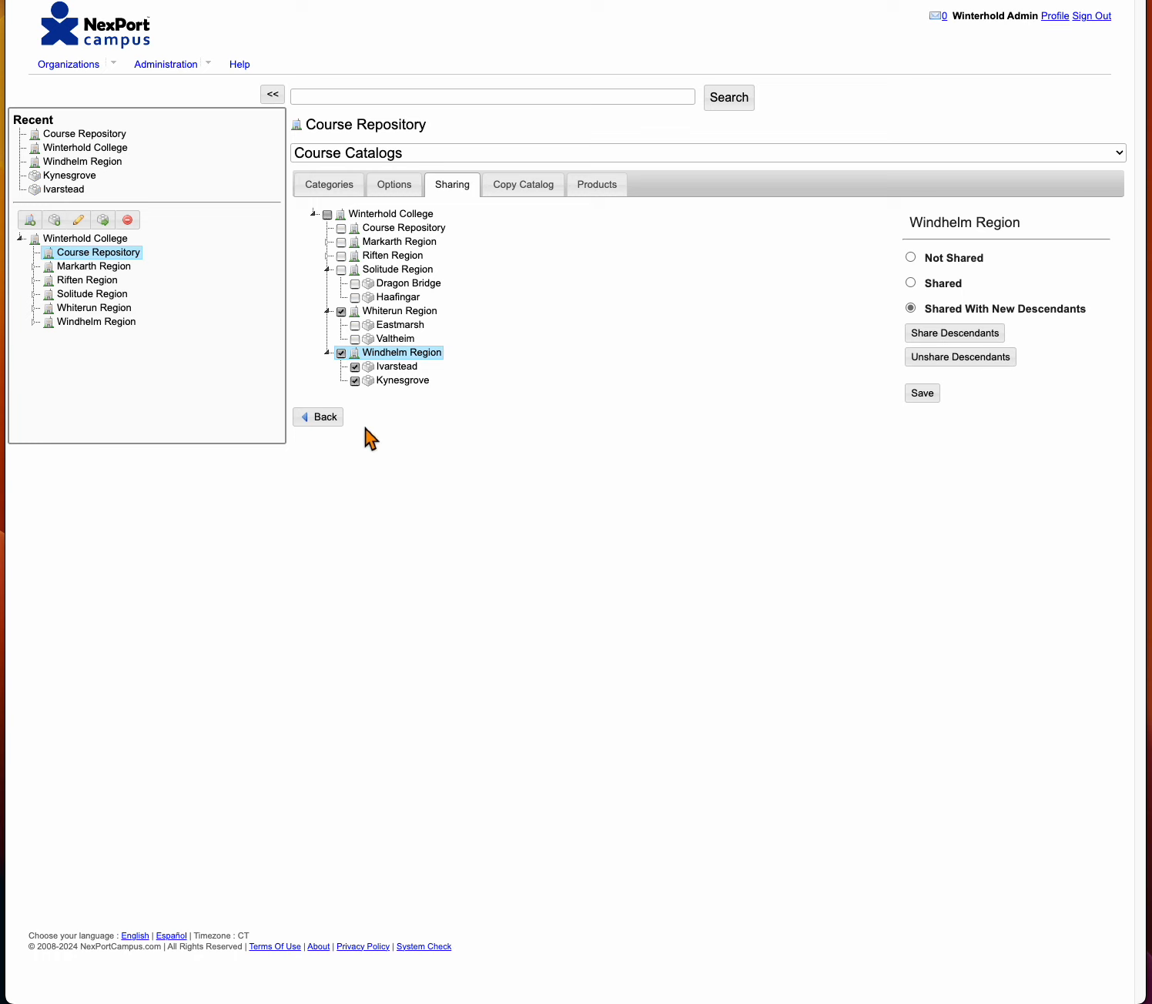
Share the Science catalog with Whiterun Region's existing descendants and save the sharing settings.
left_click(412, 314)
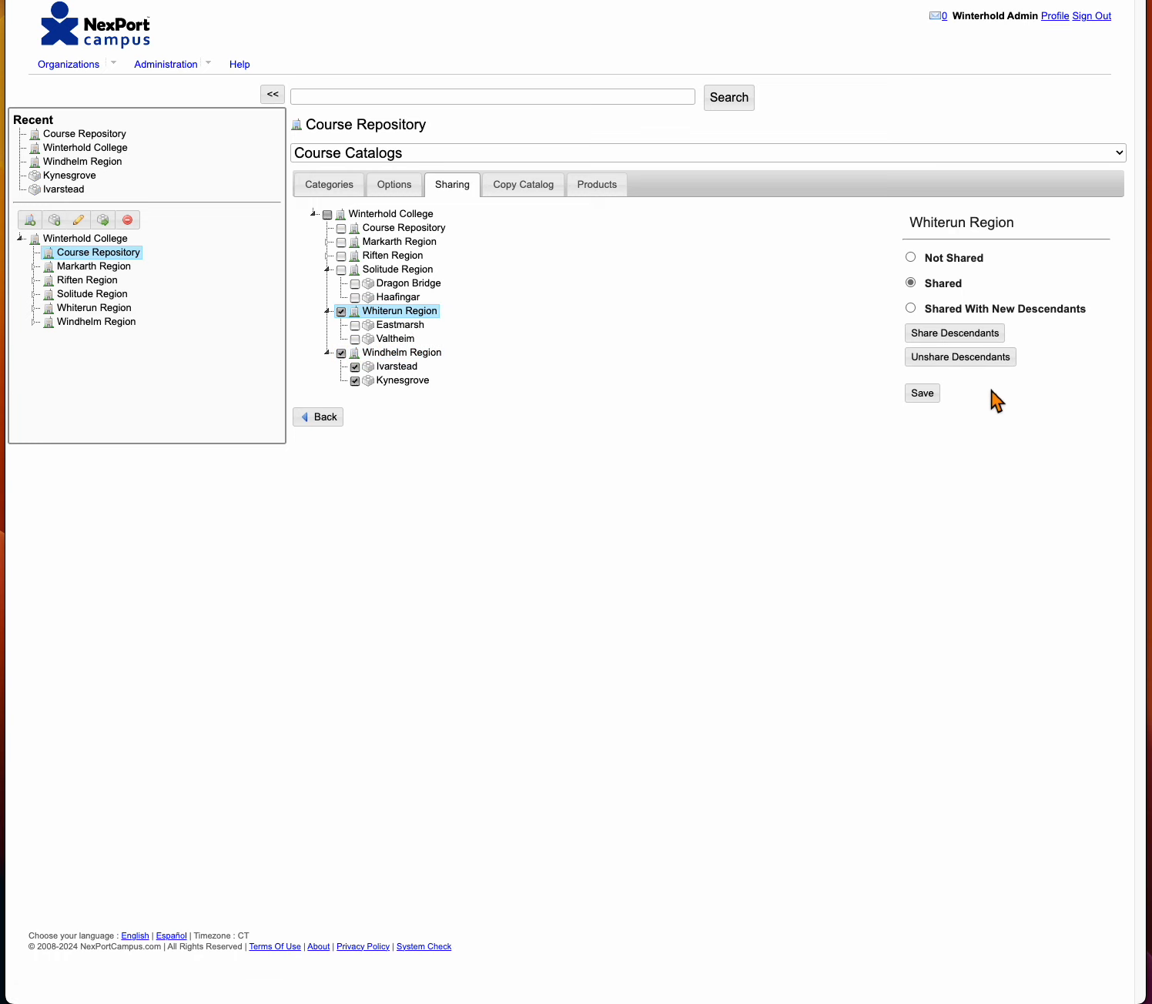
left_click(962, 345)
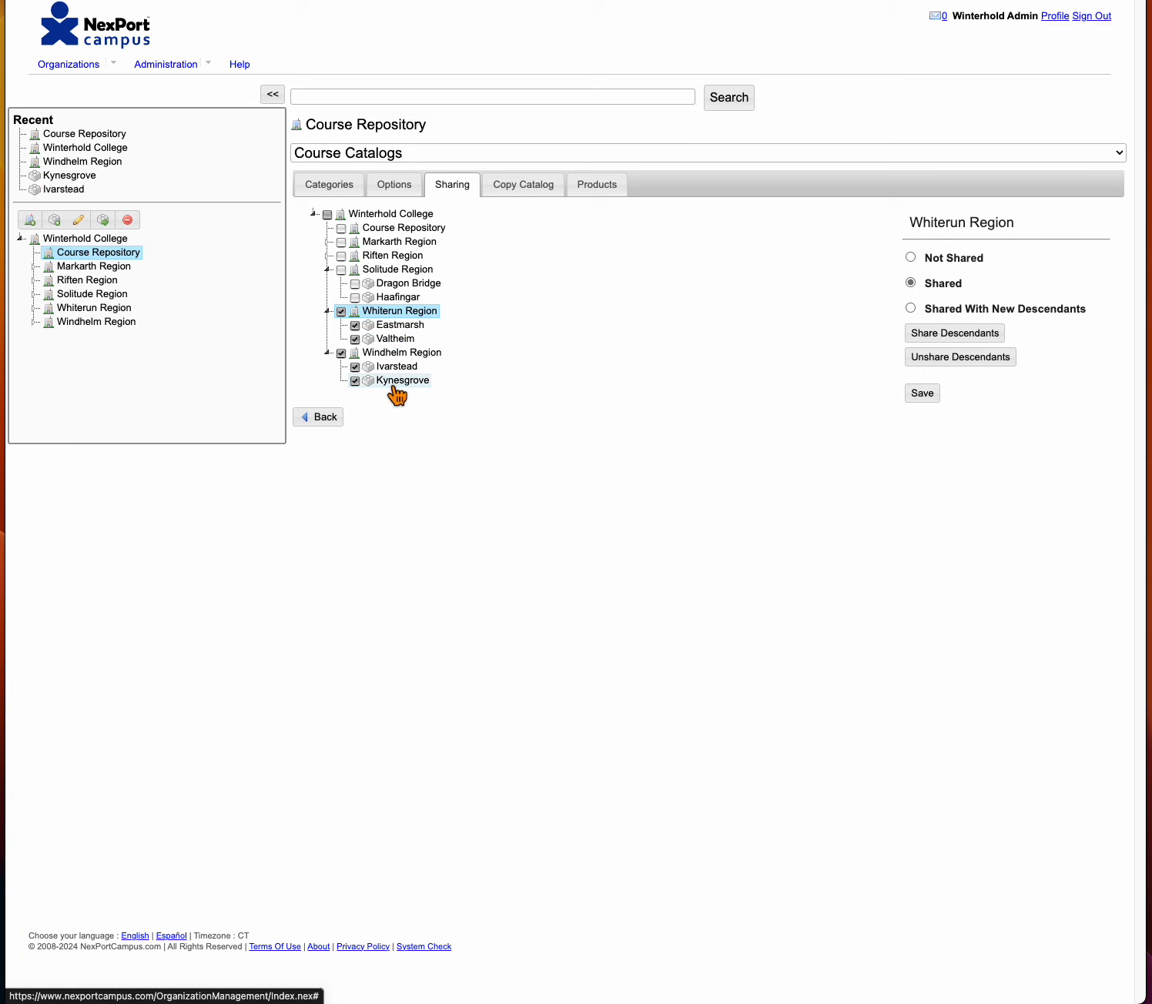
left_click(922, 394)
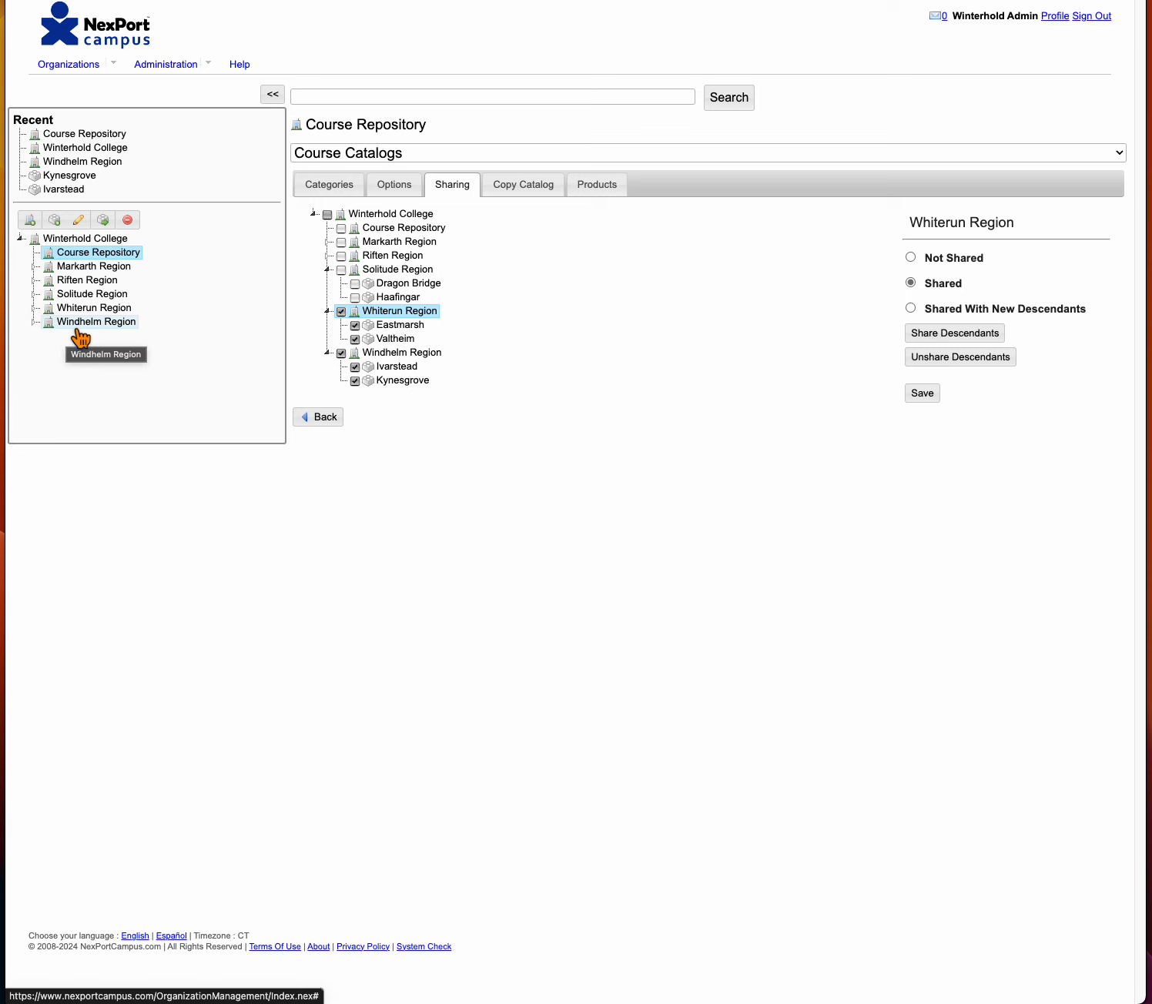
Open Windhelm Region to check its shared course catalogs.
left_click(79, 330)
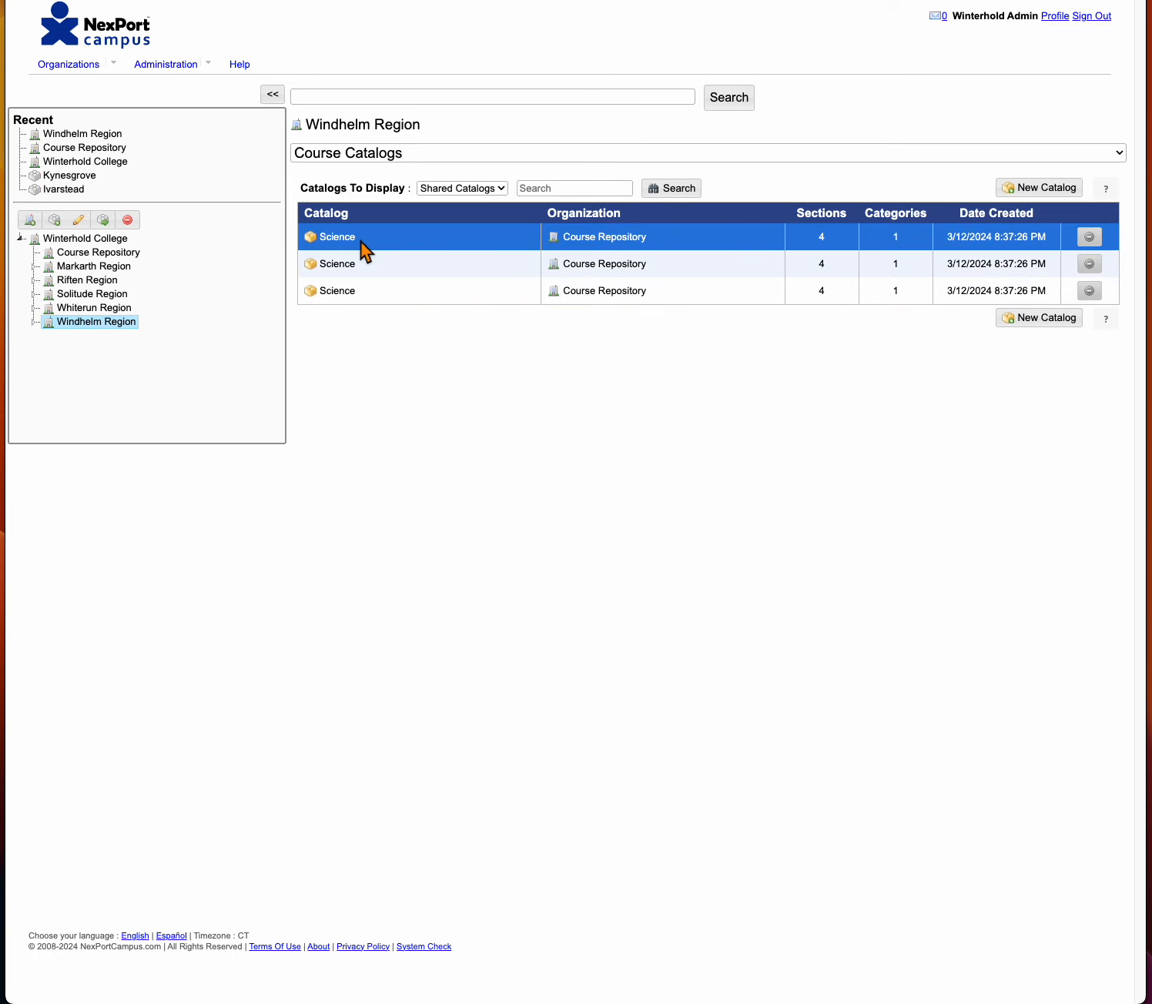
Check the shared catalogs on the dashboards of Ivarstead, Kynesgrove and their parent Windhelm Region.
left_click(34, 322)
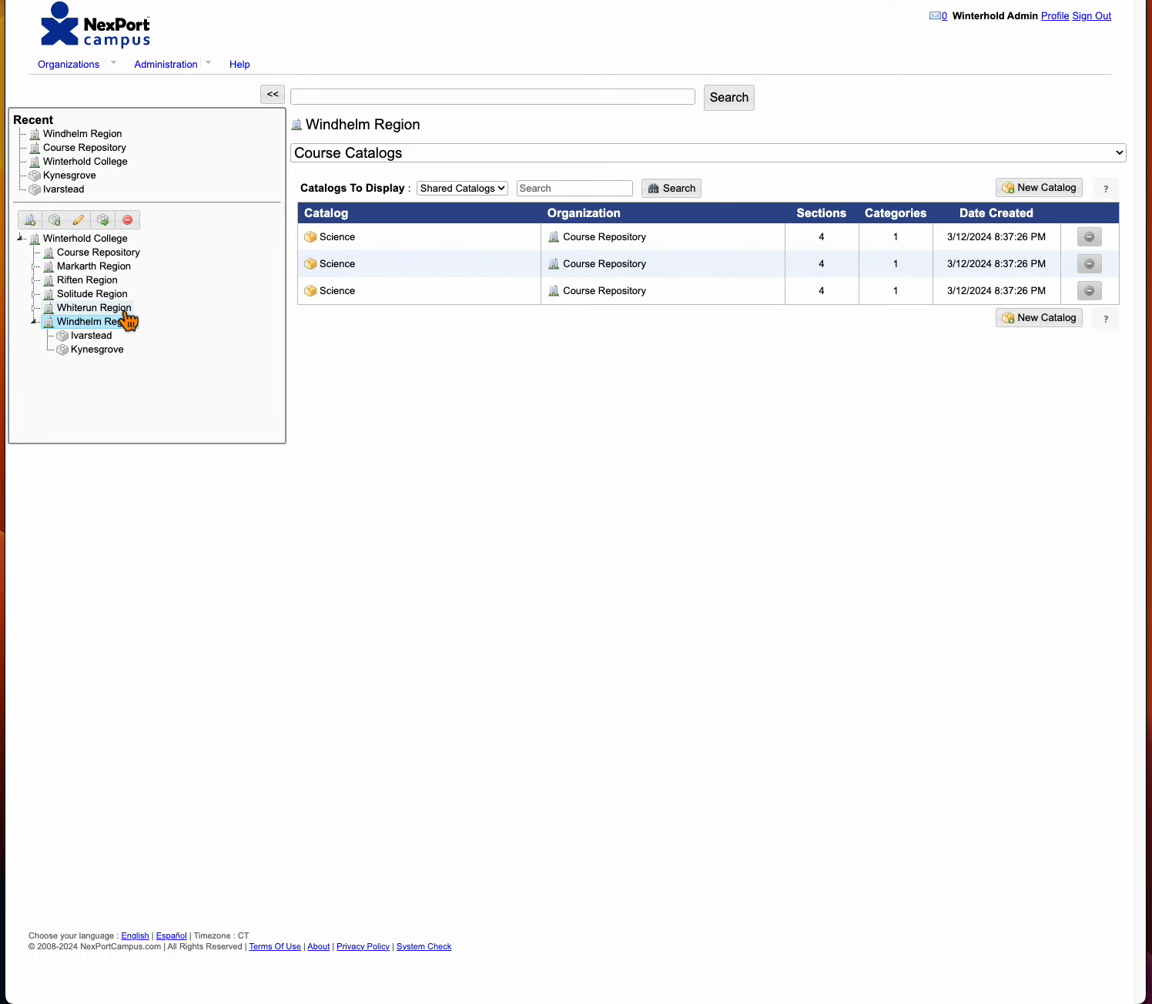
left_click(105, 338)
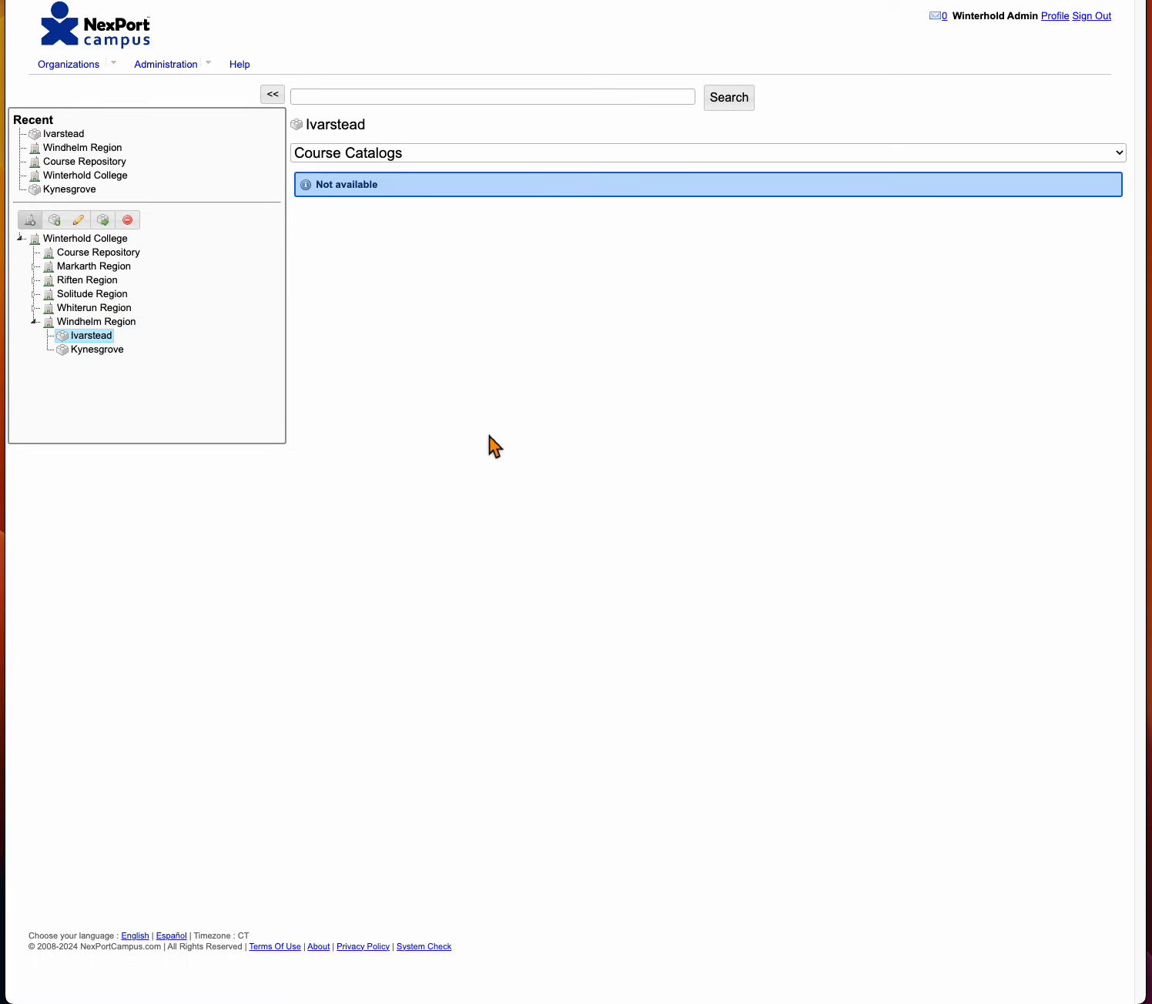
left_click(455, 157)
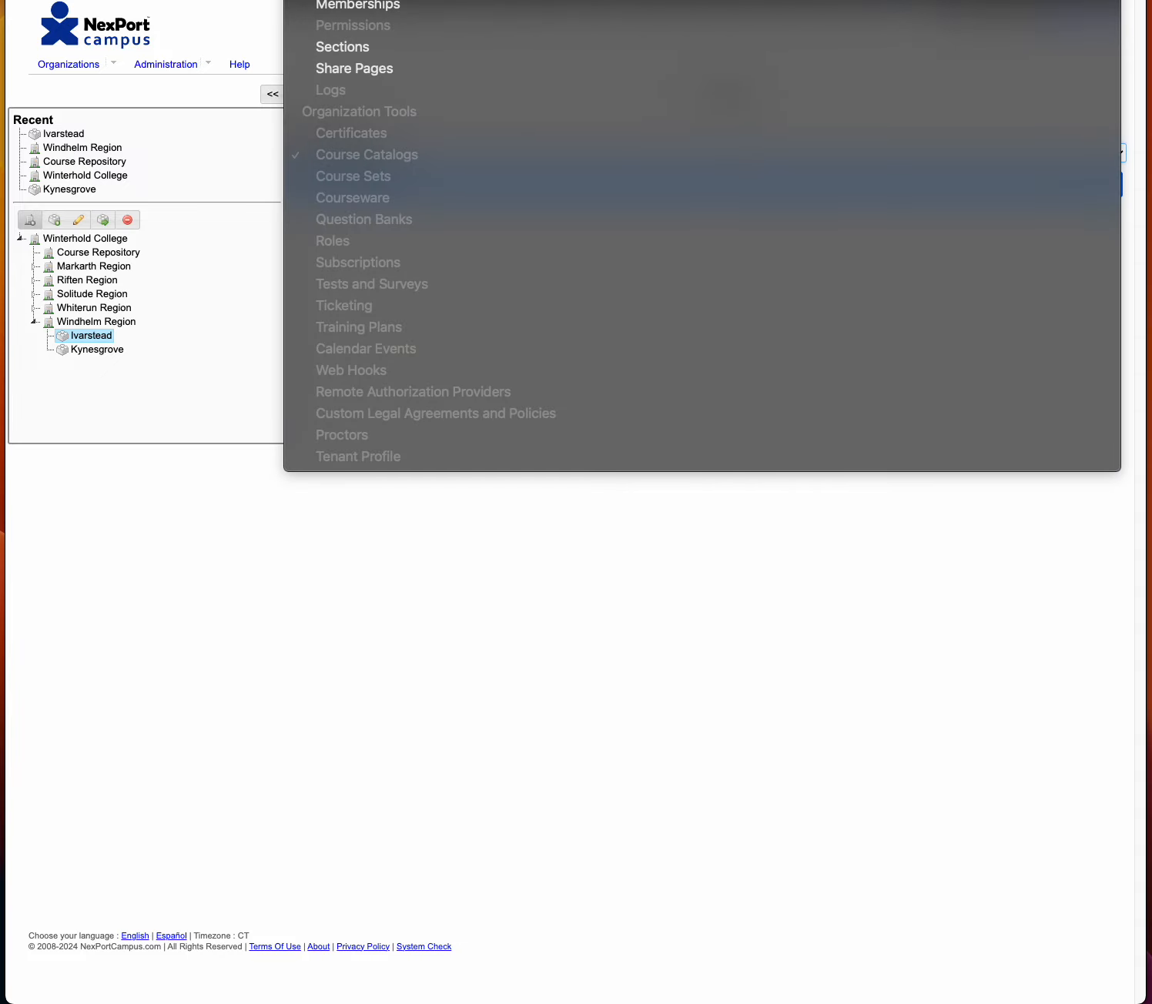
left_click(393, 98)
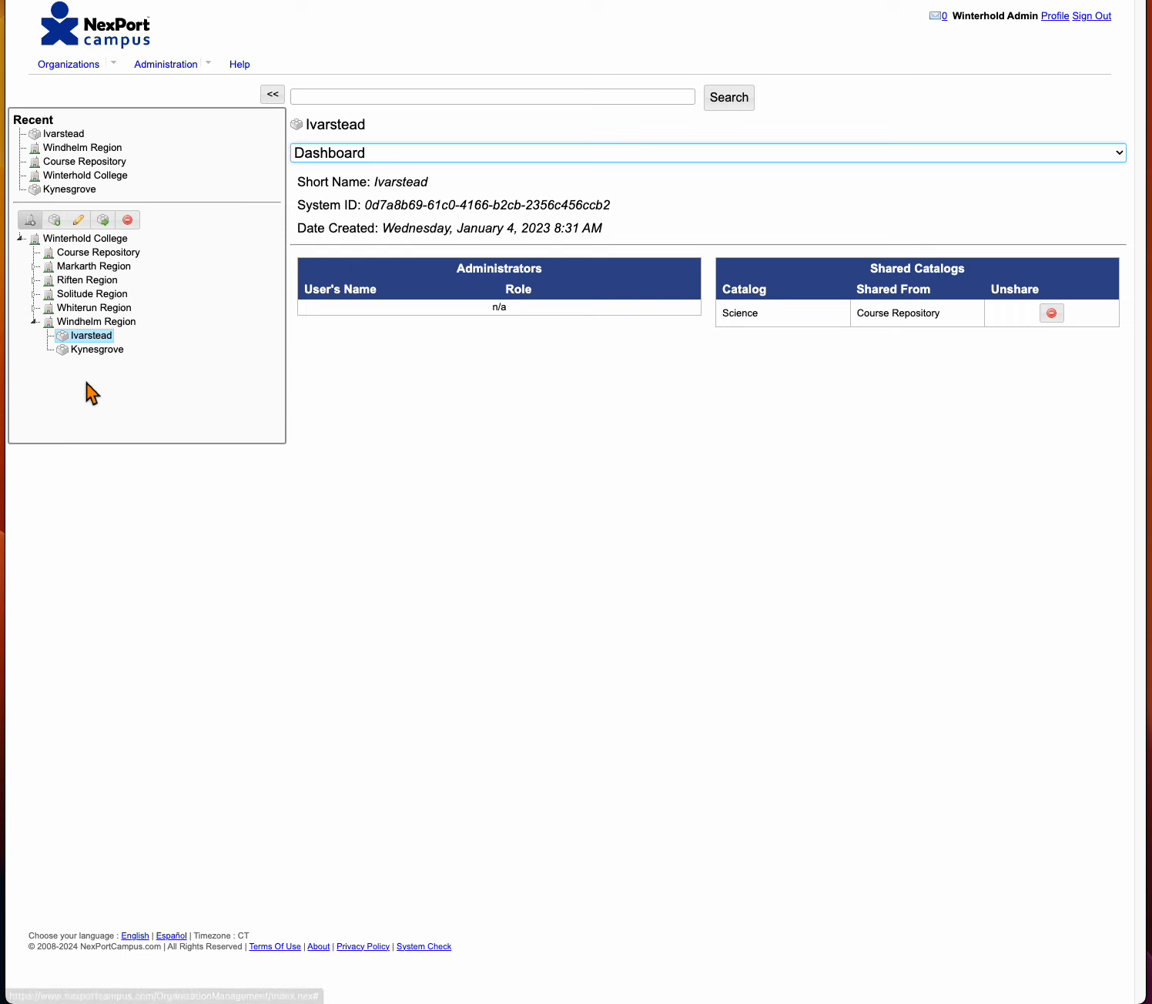
left_click(100, 353)
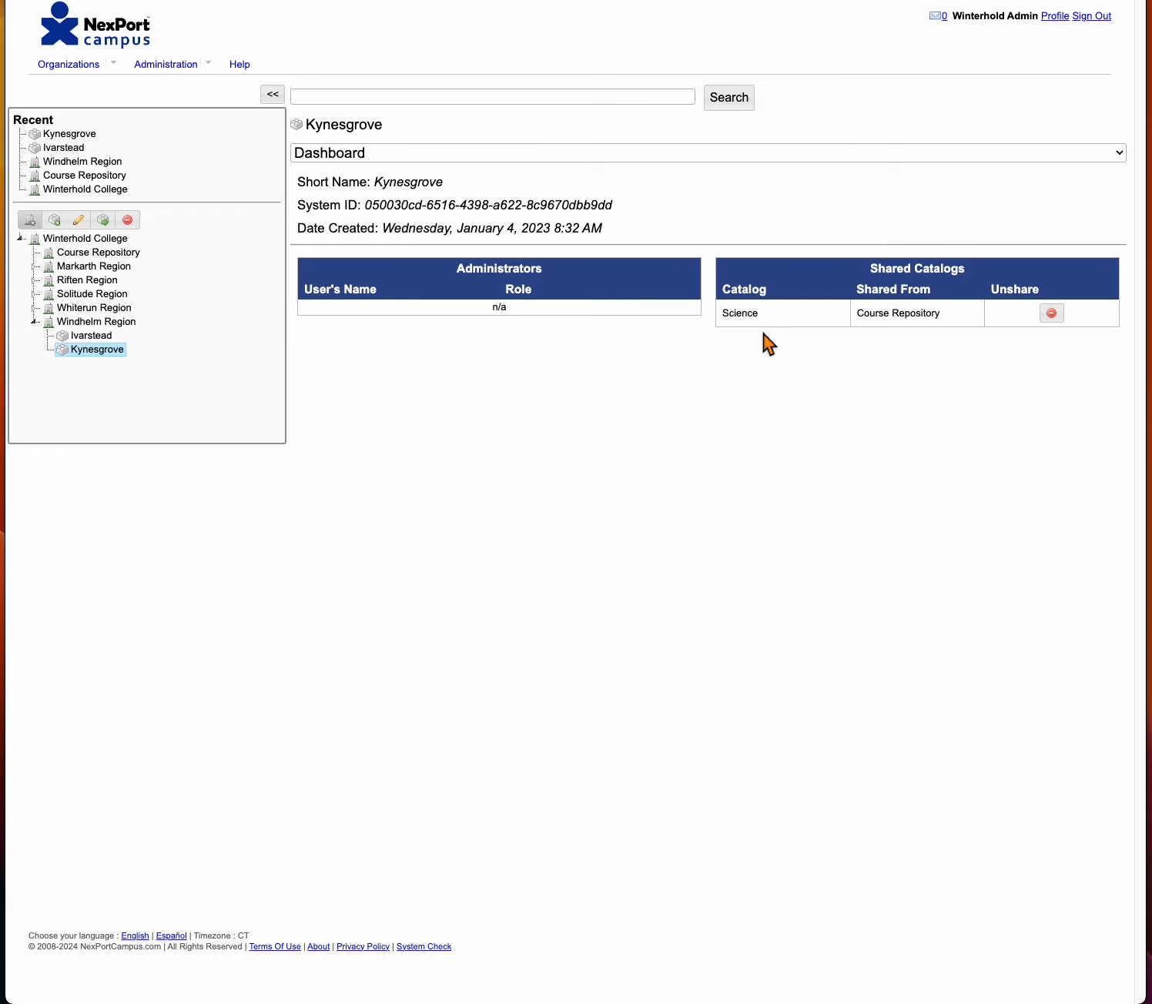
left_click(128, 324)
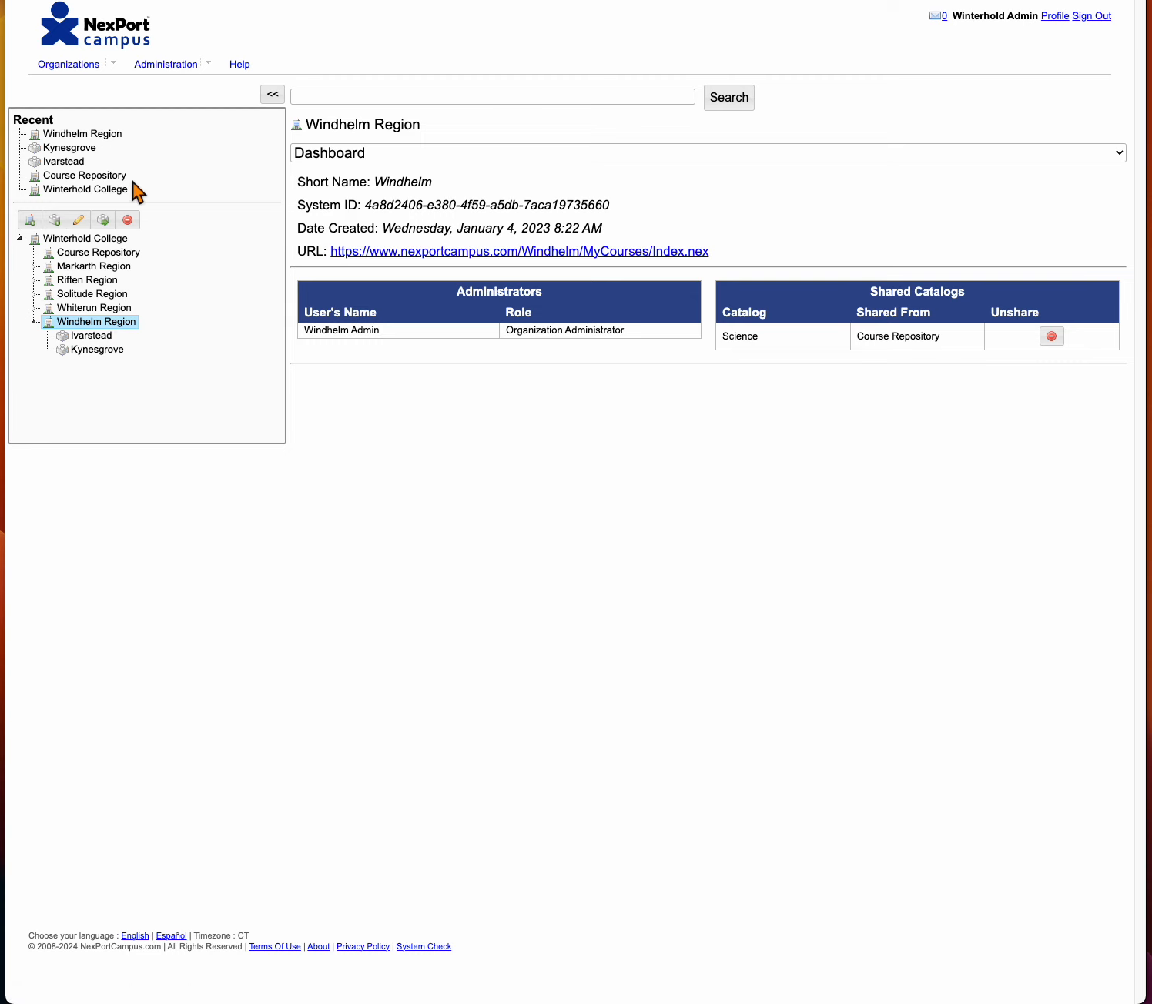
View the Course Repository's sections and inspect the details of the Algebra, Semester 1 section with unique name MAT301_2022_Ivarstead.
left_click(98, 252)
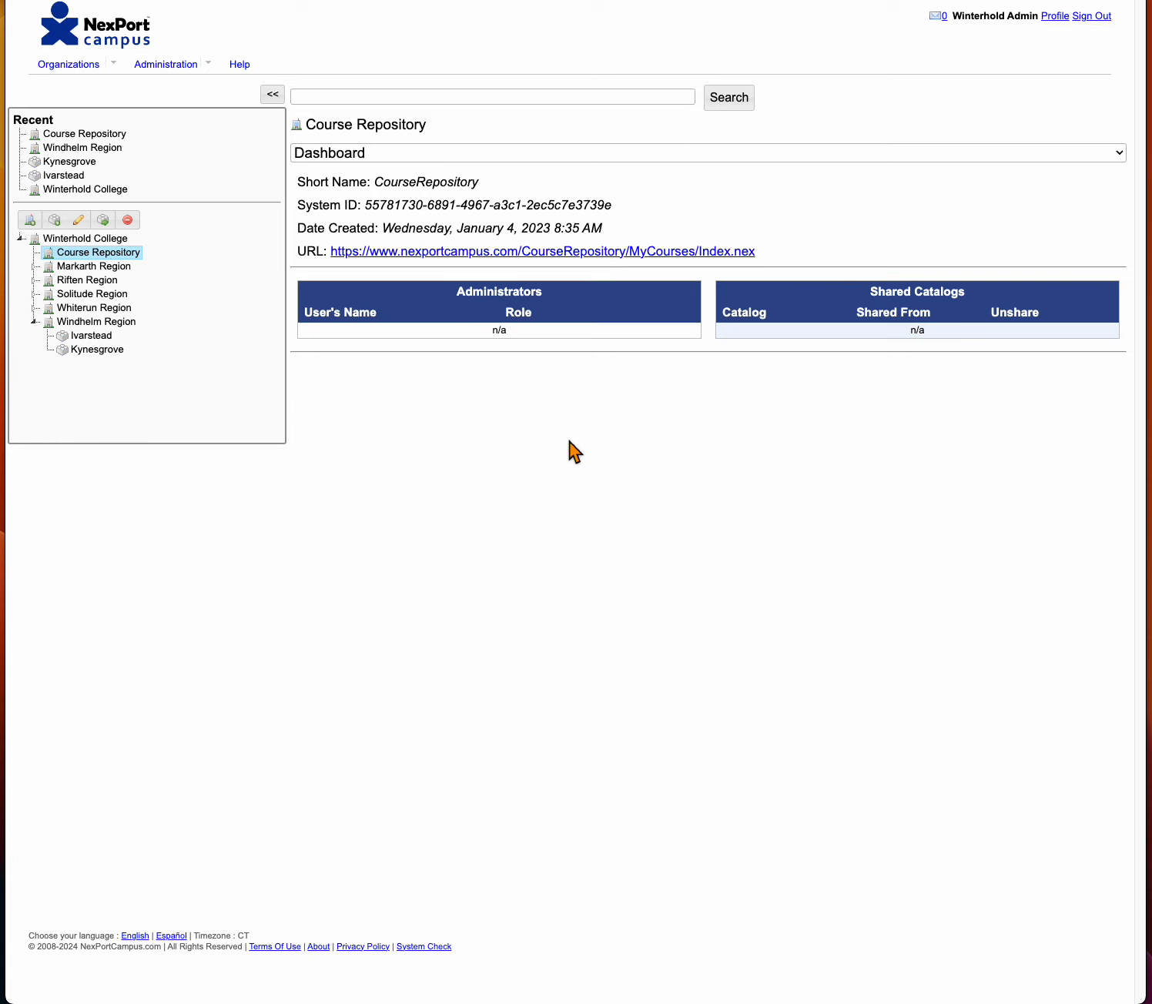
left_click(382, 157)
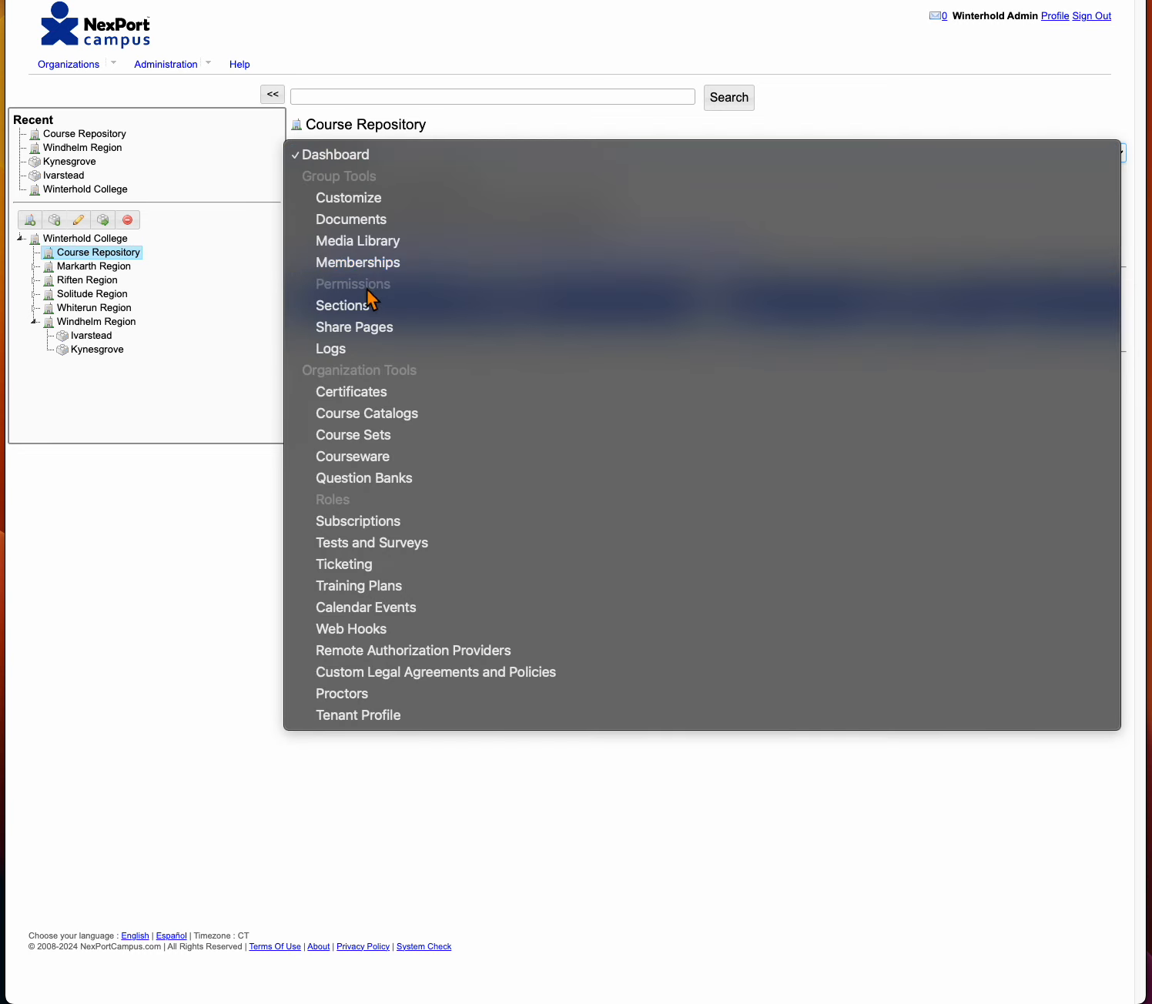
left_click(364, 305)
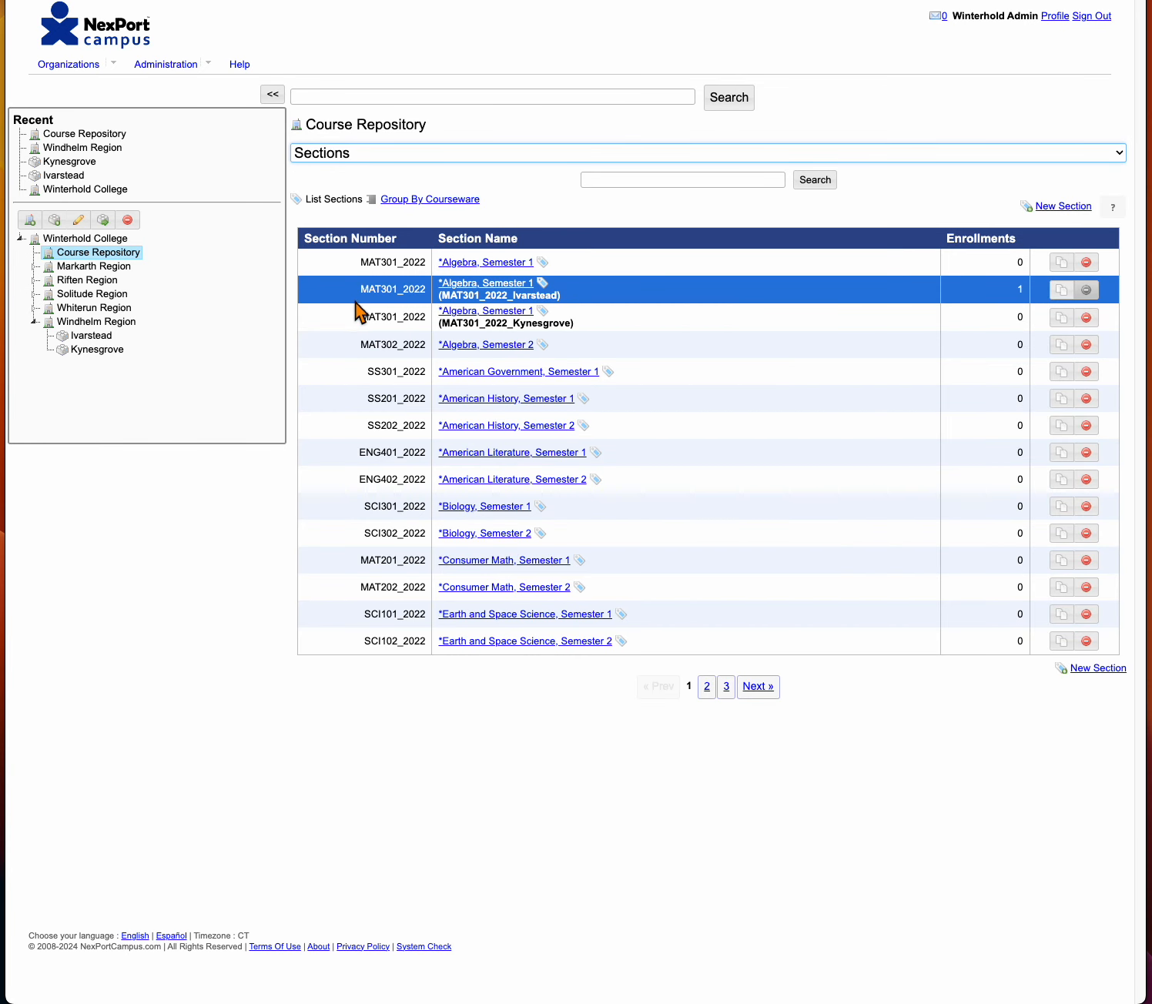
left_click(519, 296)
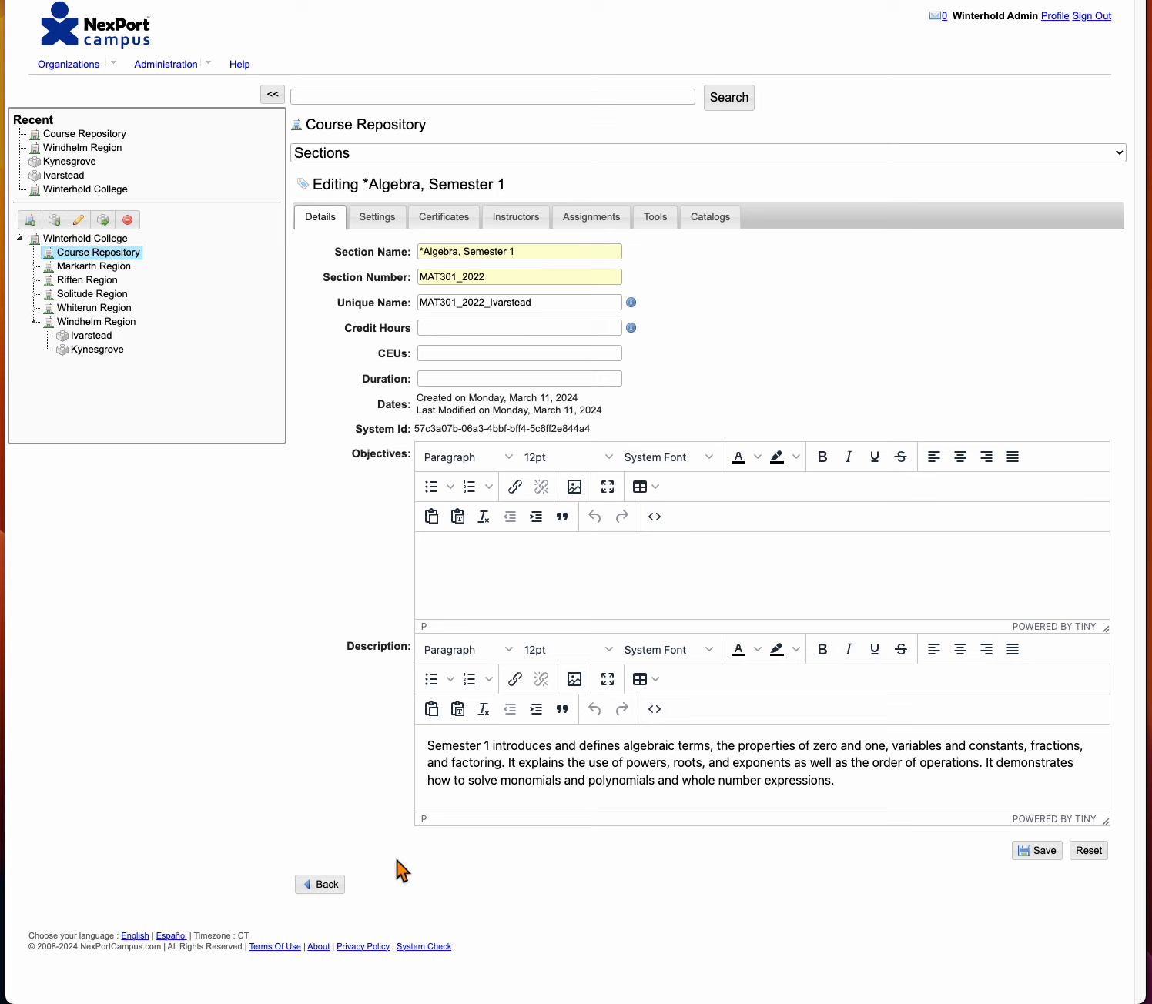
left_click(330, 886)
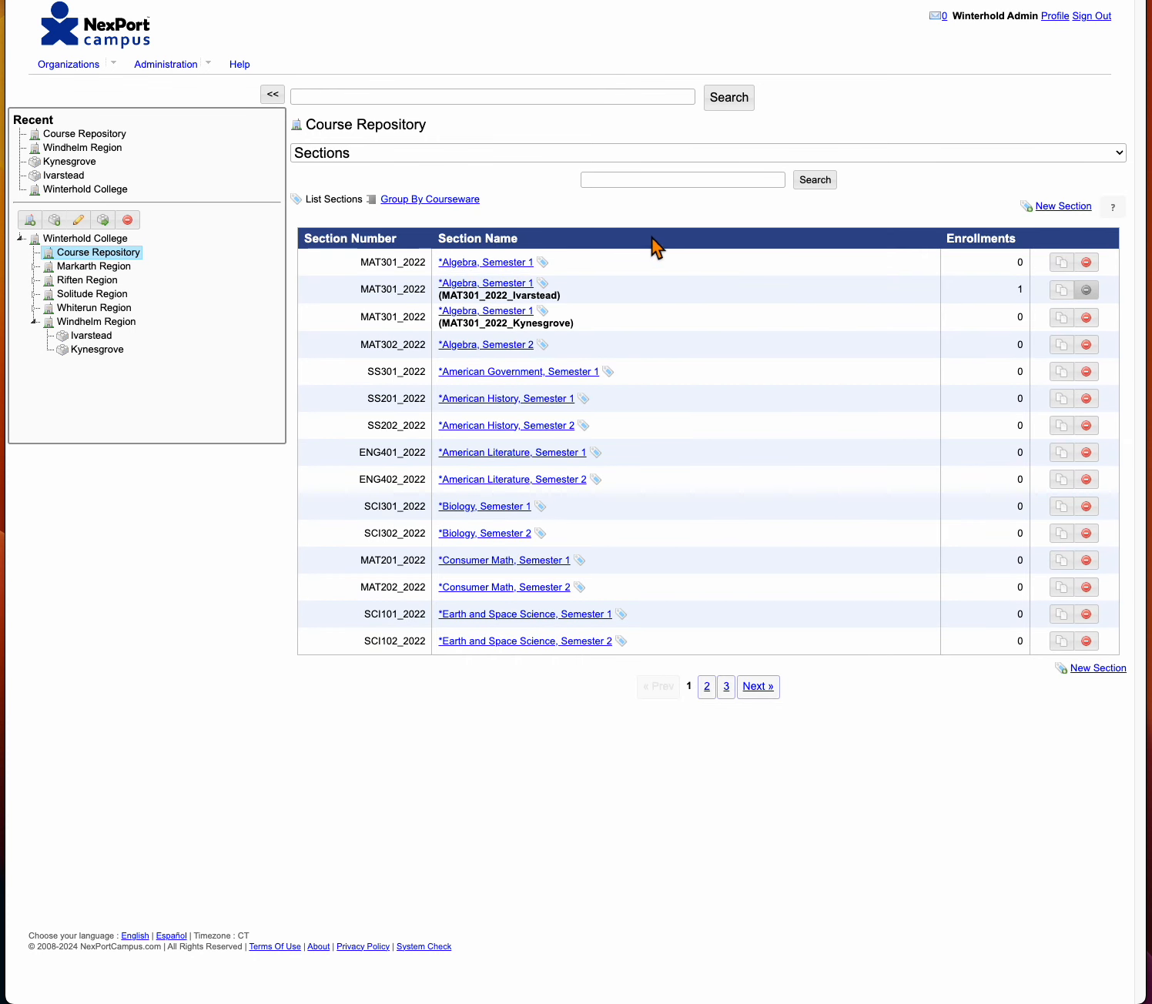
Create a new course catalog named Math in the Course Repository.
left_click(426, 153)
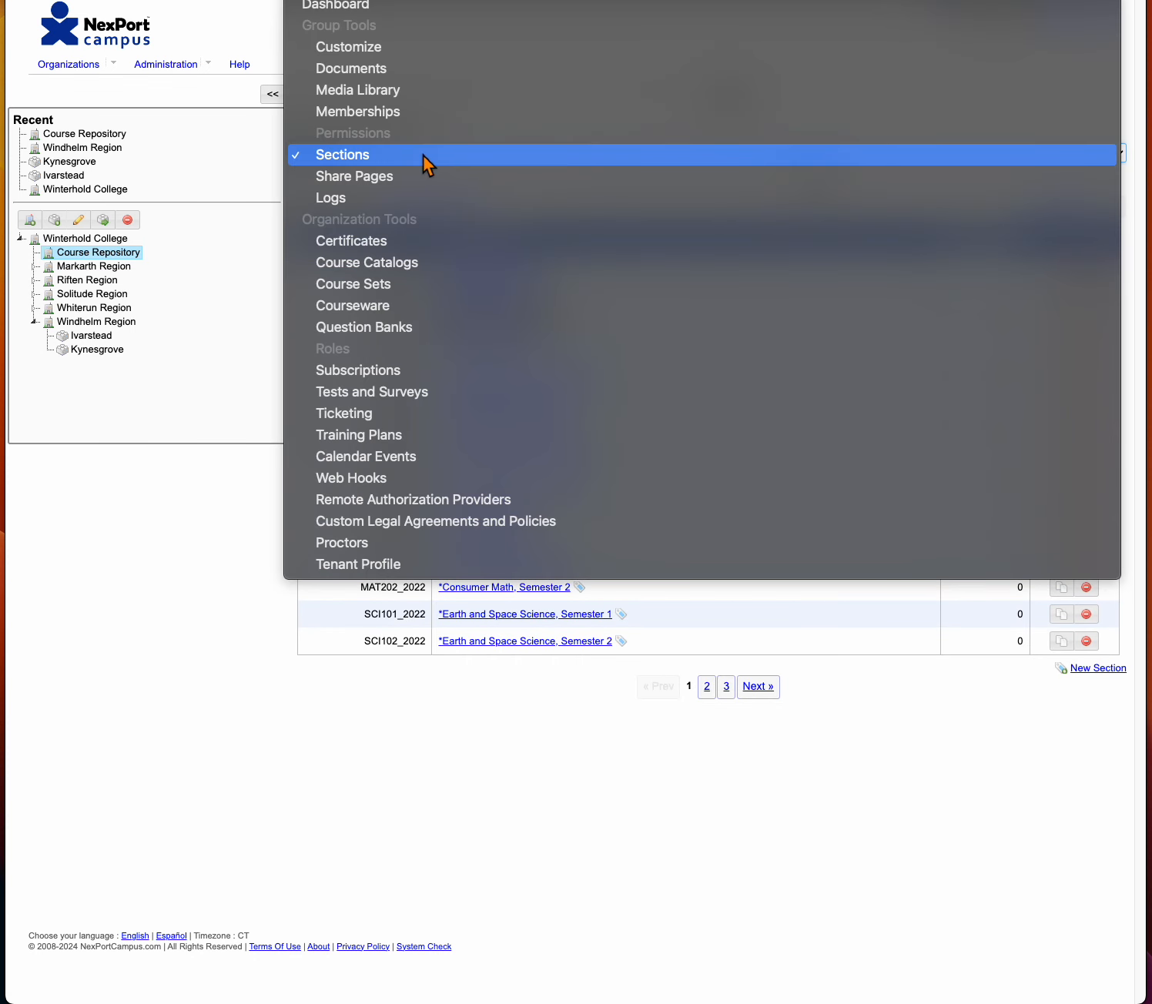
left_click(392, 267)
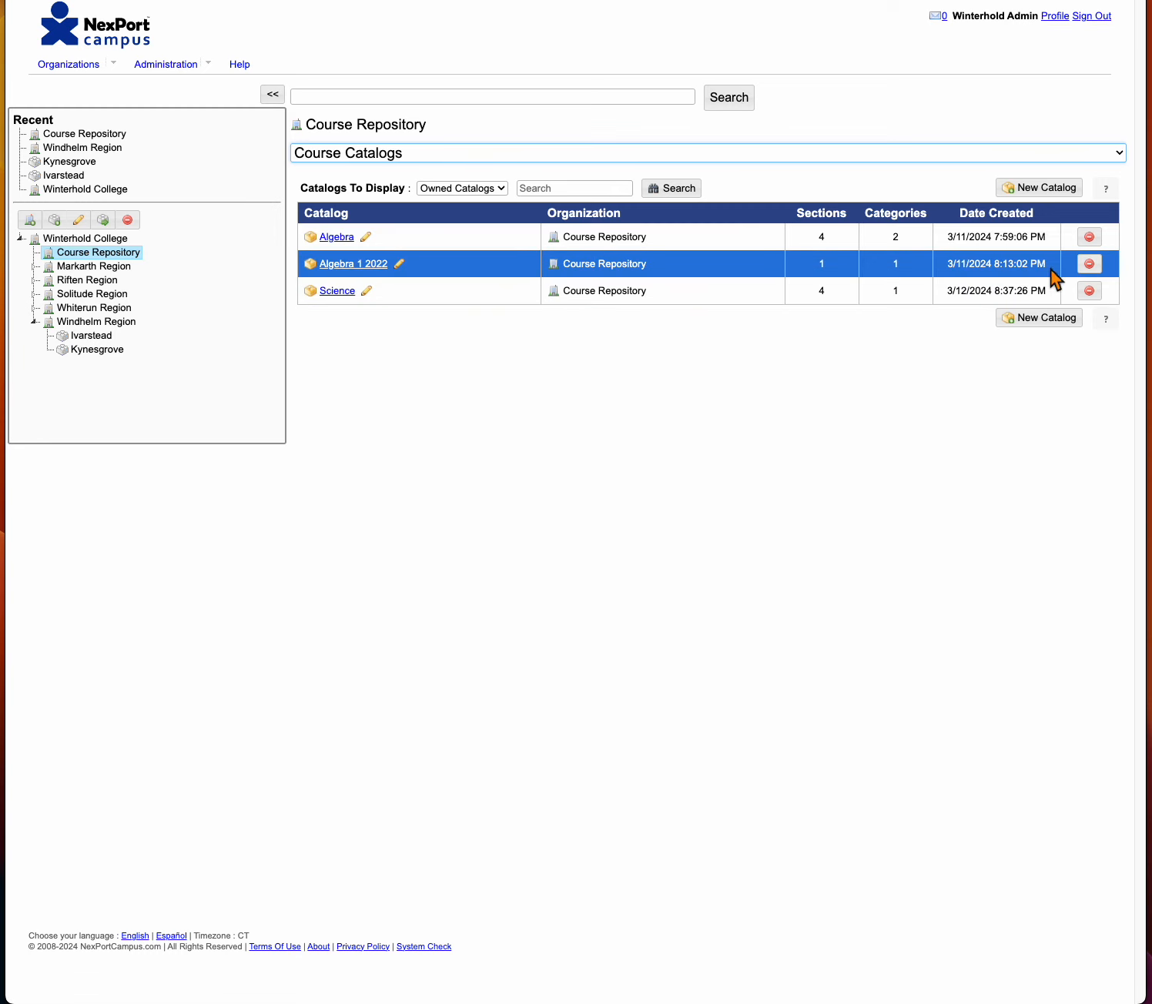
left_click(1046, 322)
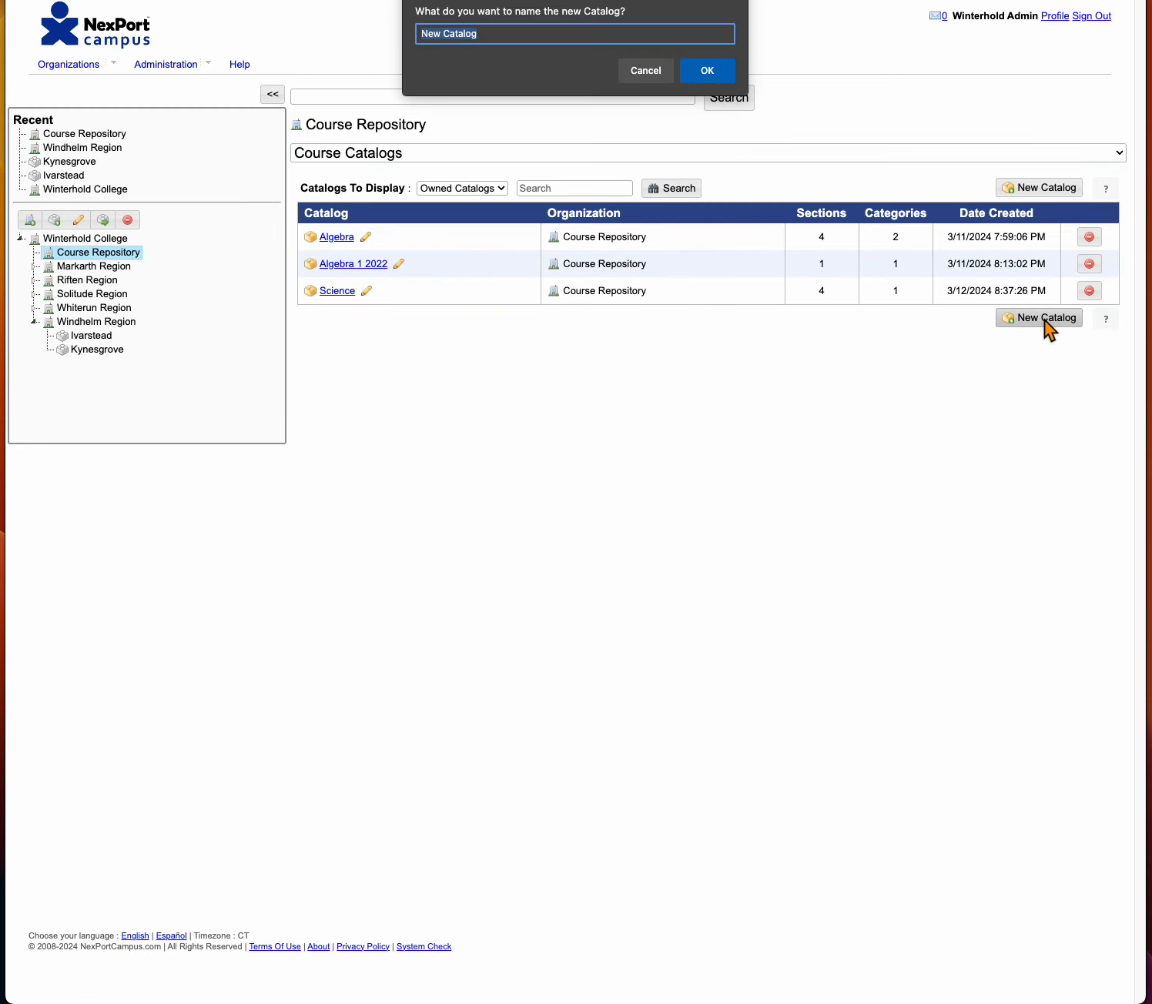
type("Math")
left_click(713, 73)
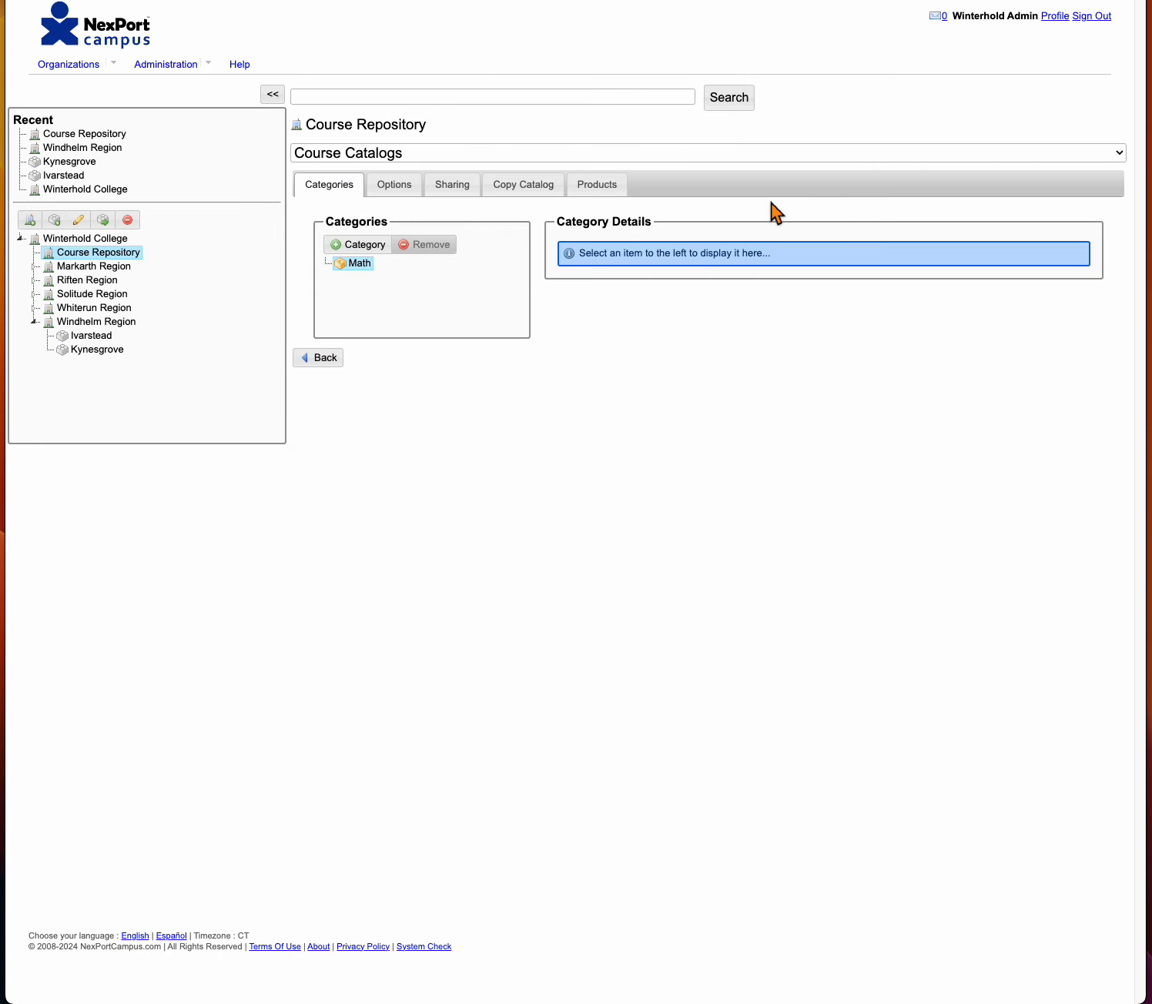
Add a category named Algebra to the Math catalog.
left_click(370, 250)
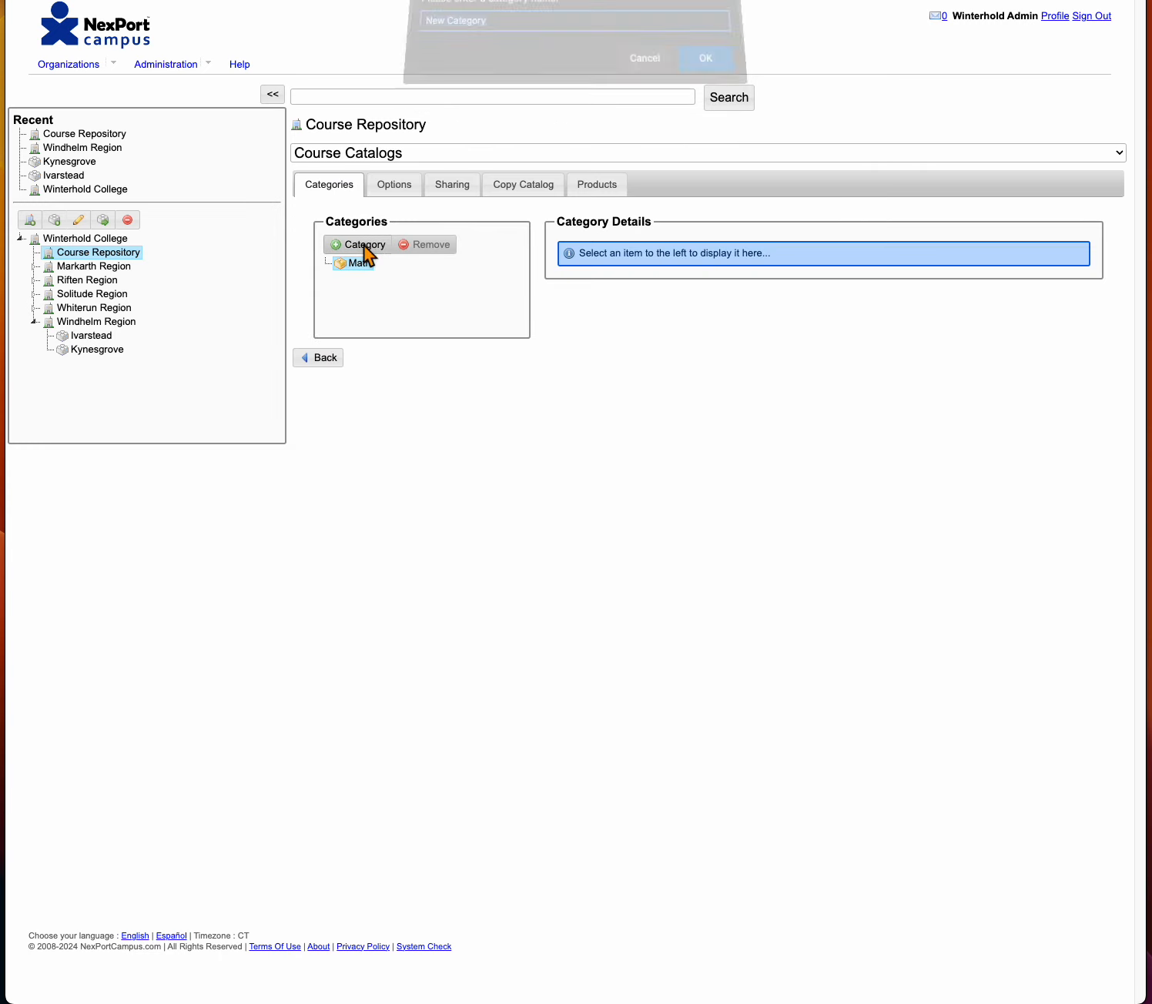
type("Algebra")
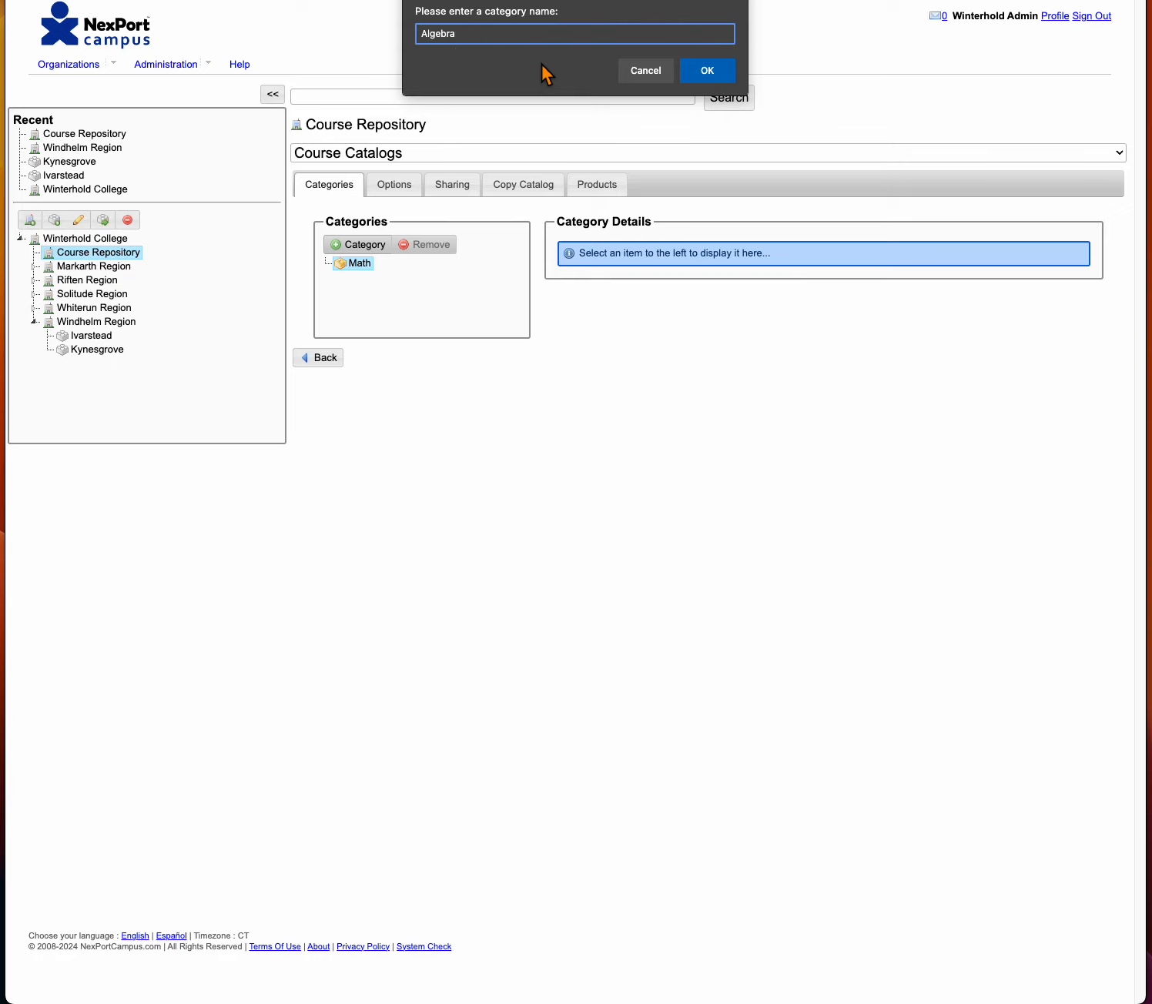
left_click(707, 73)
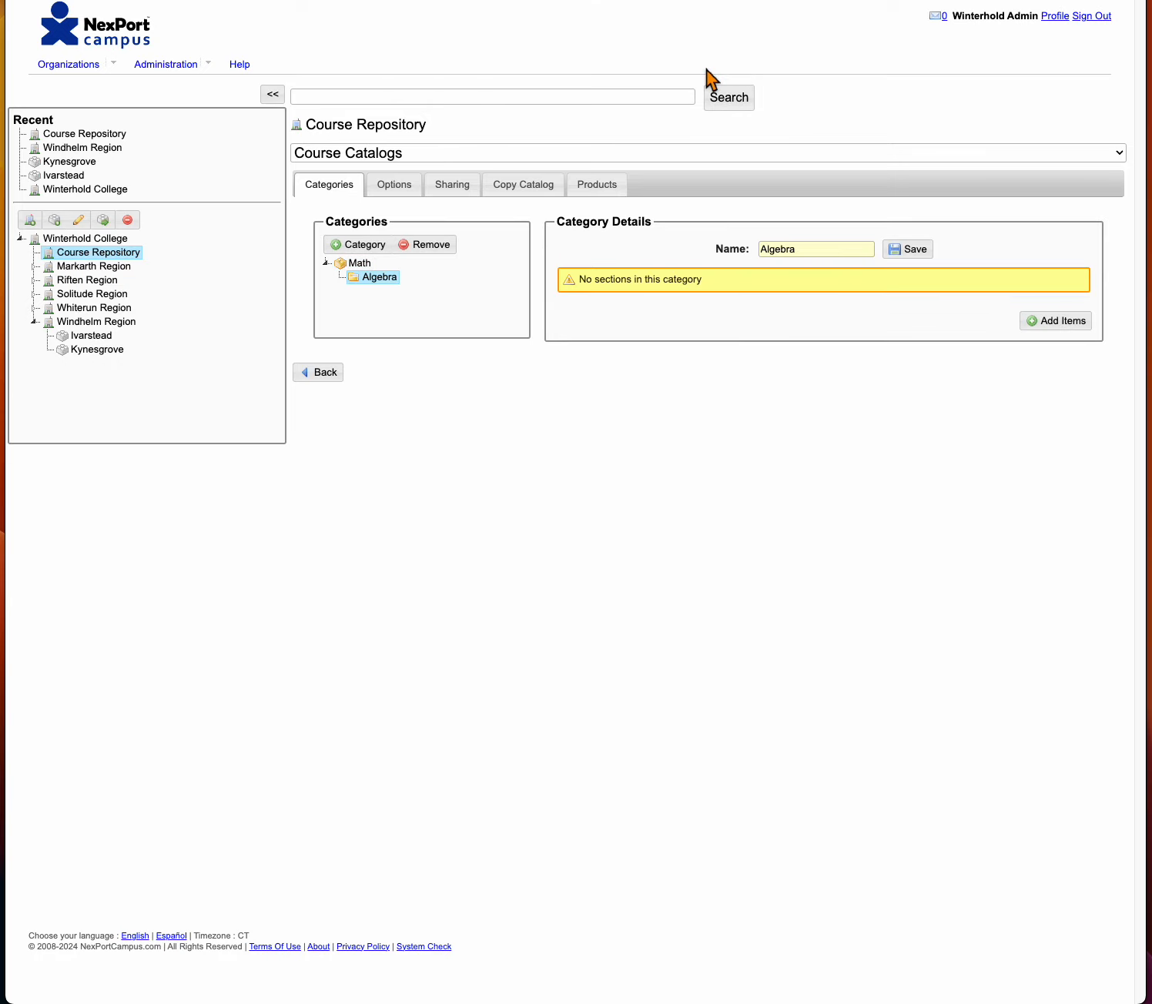
Add the MAT301_2022_Ivarstead version of Algebra, Semester 1 and Algebra, Semester 2 (MAT302_2022) to the Algebra category.
left_click(1063, 323)
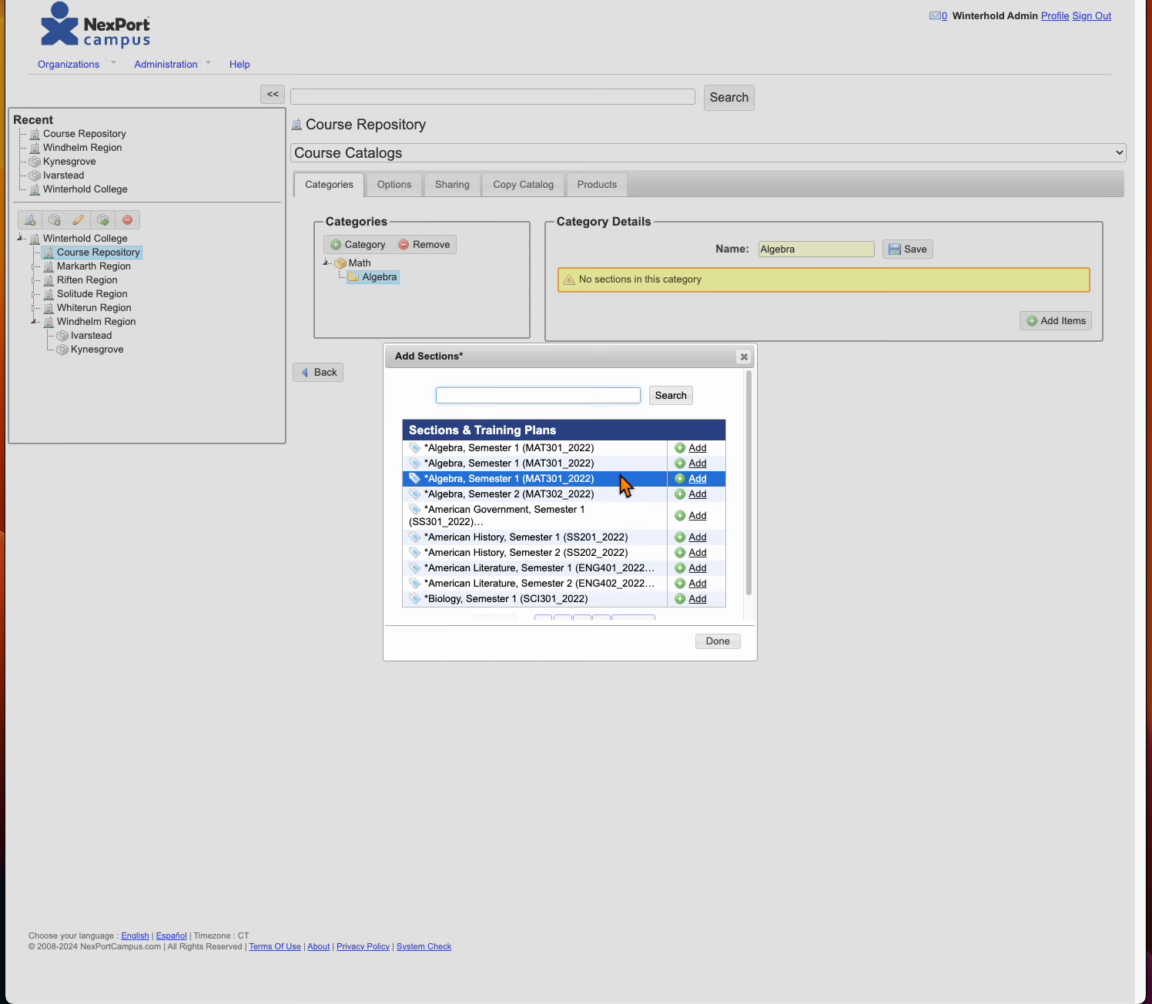
mouse_move(584, 501)
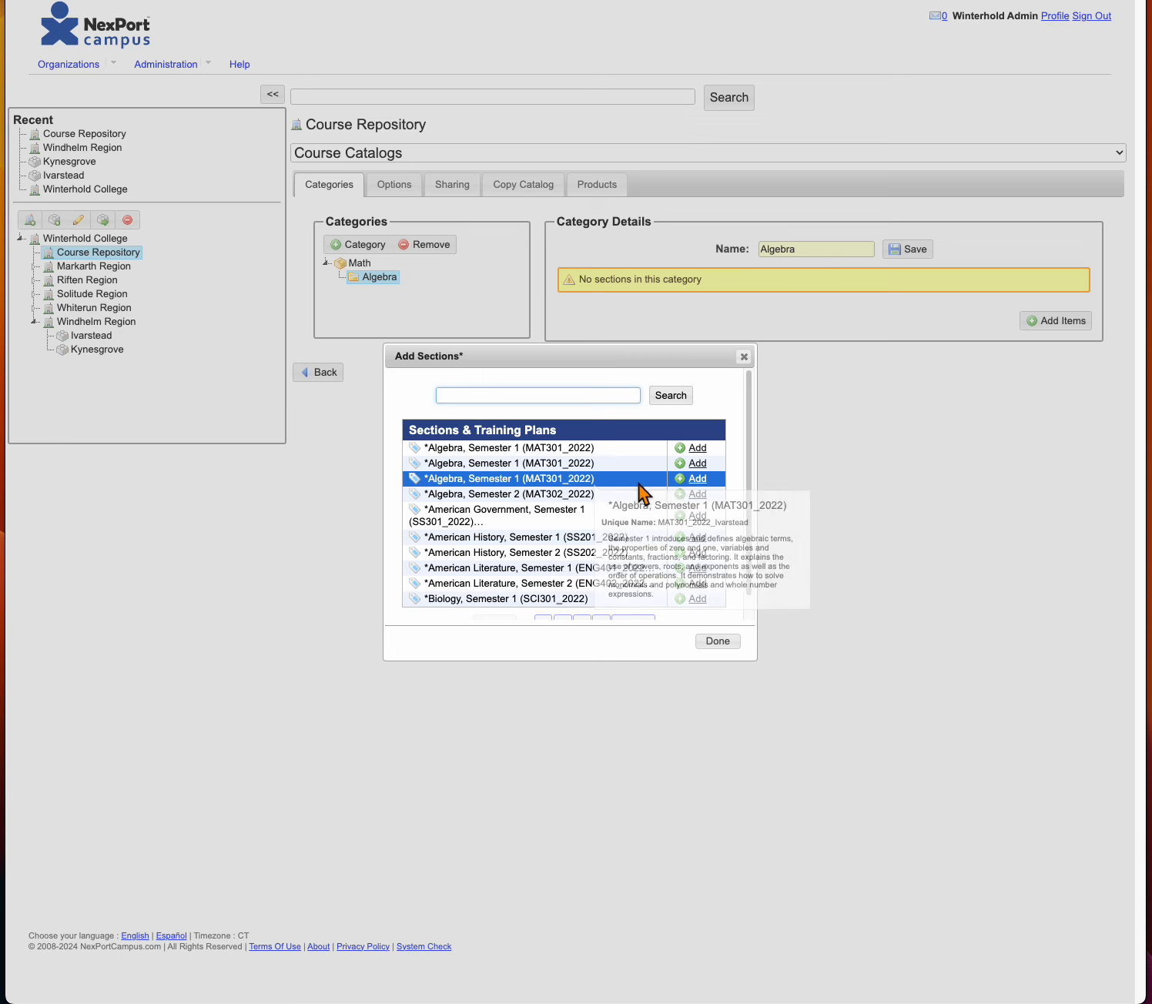
left_click(698, 478)
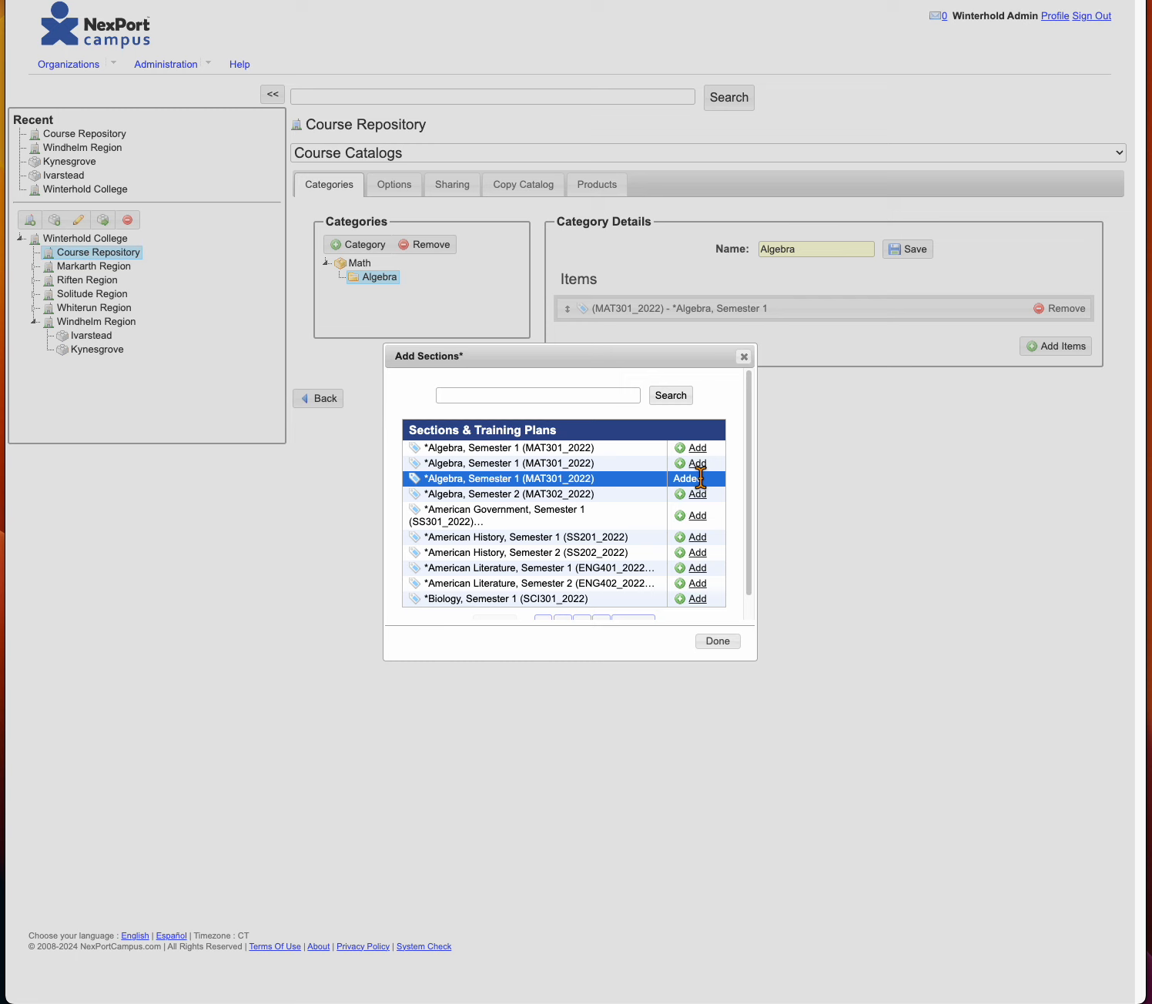
left_click(699, 495)
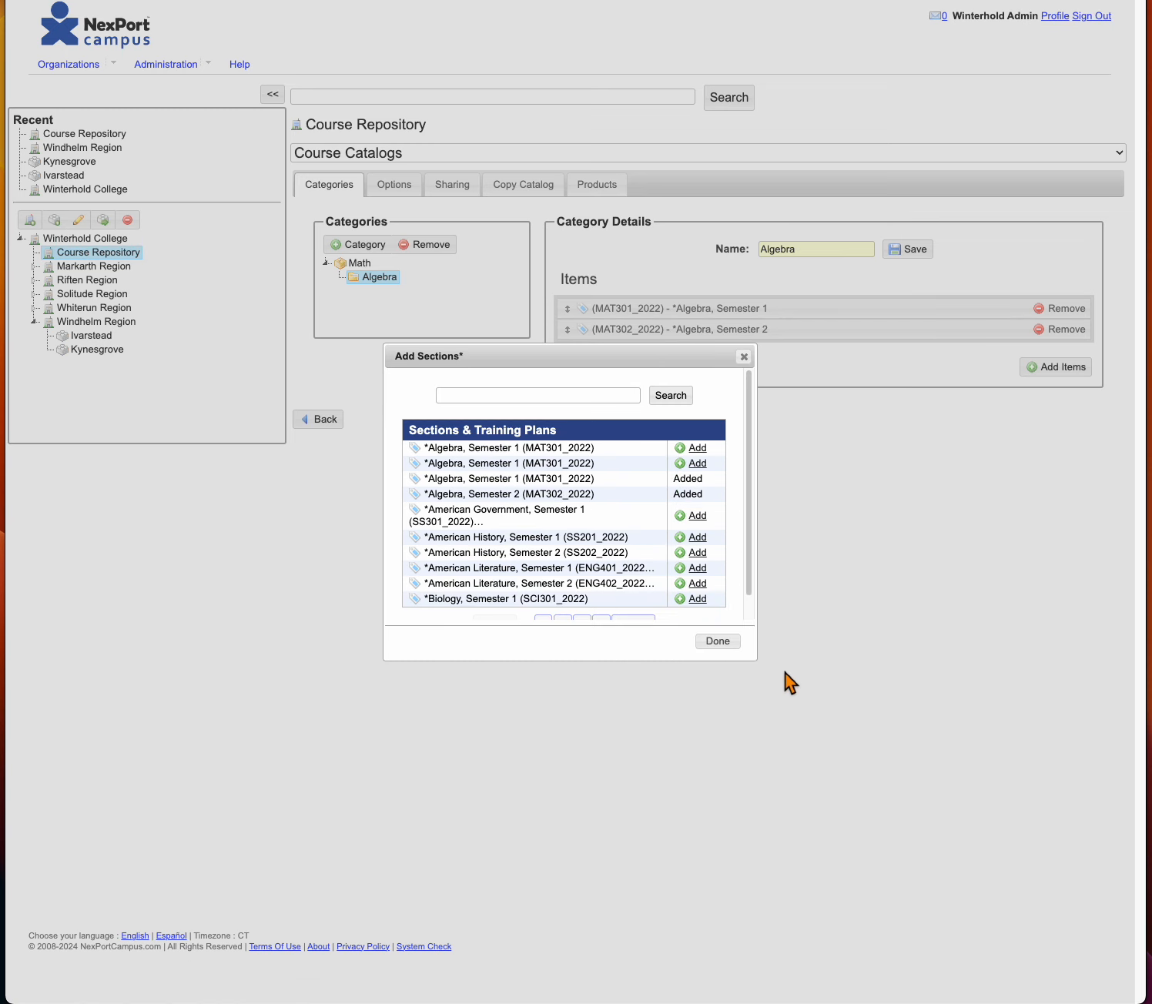
left_click(728, 648)
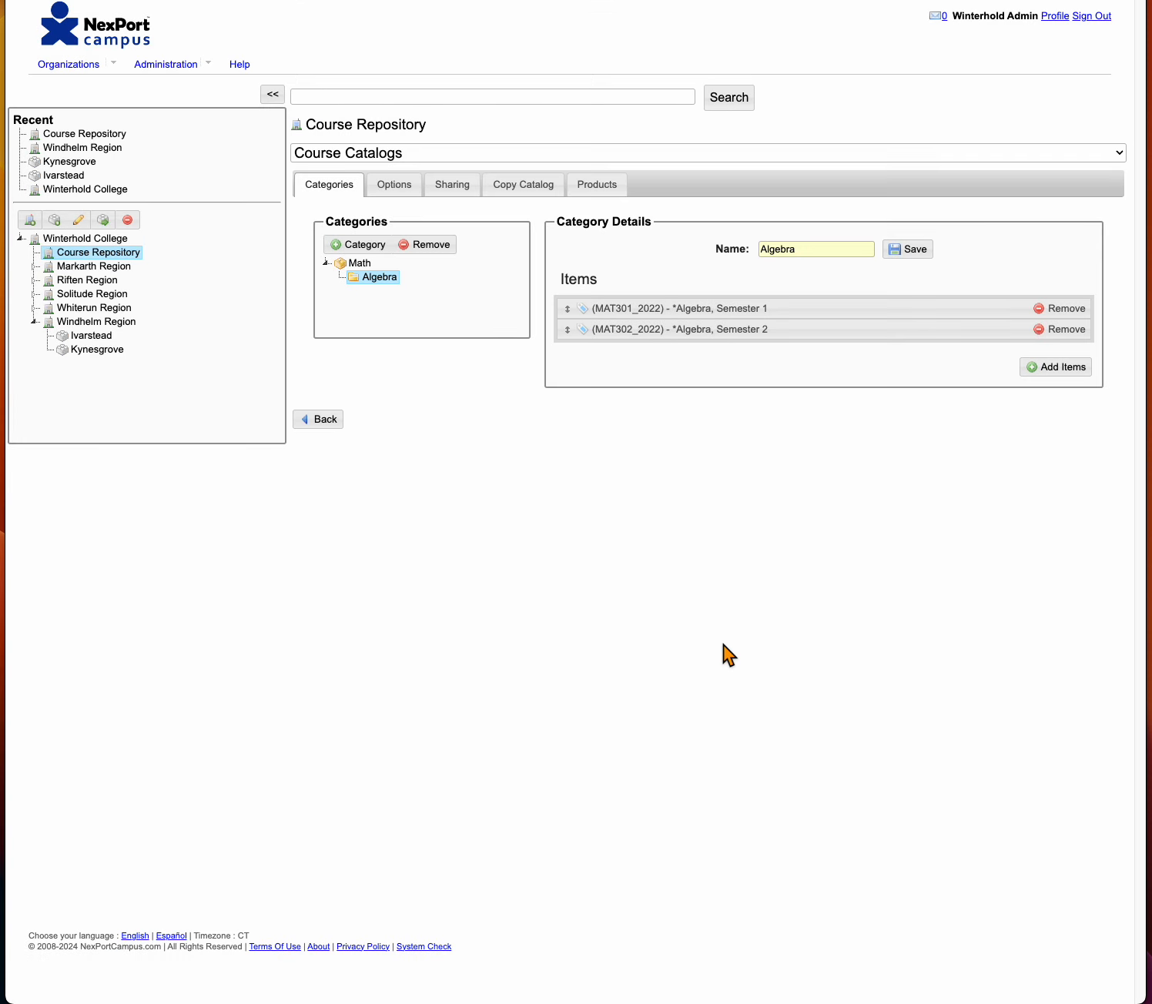
Make the Math catalog available to purchasers with a 90-day access time limit and save its options.
left_click(399, 185)
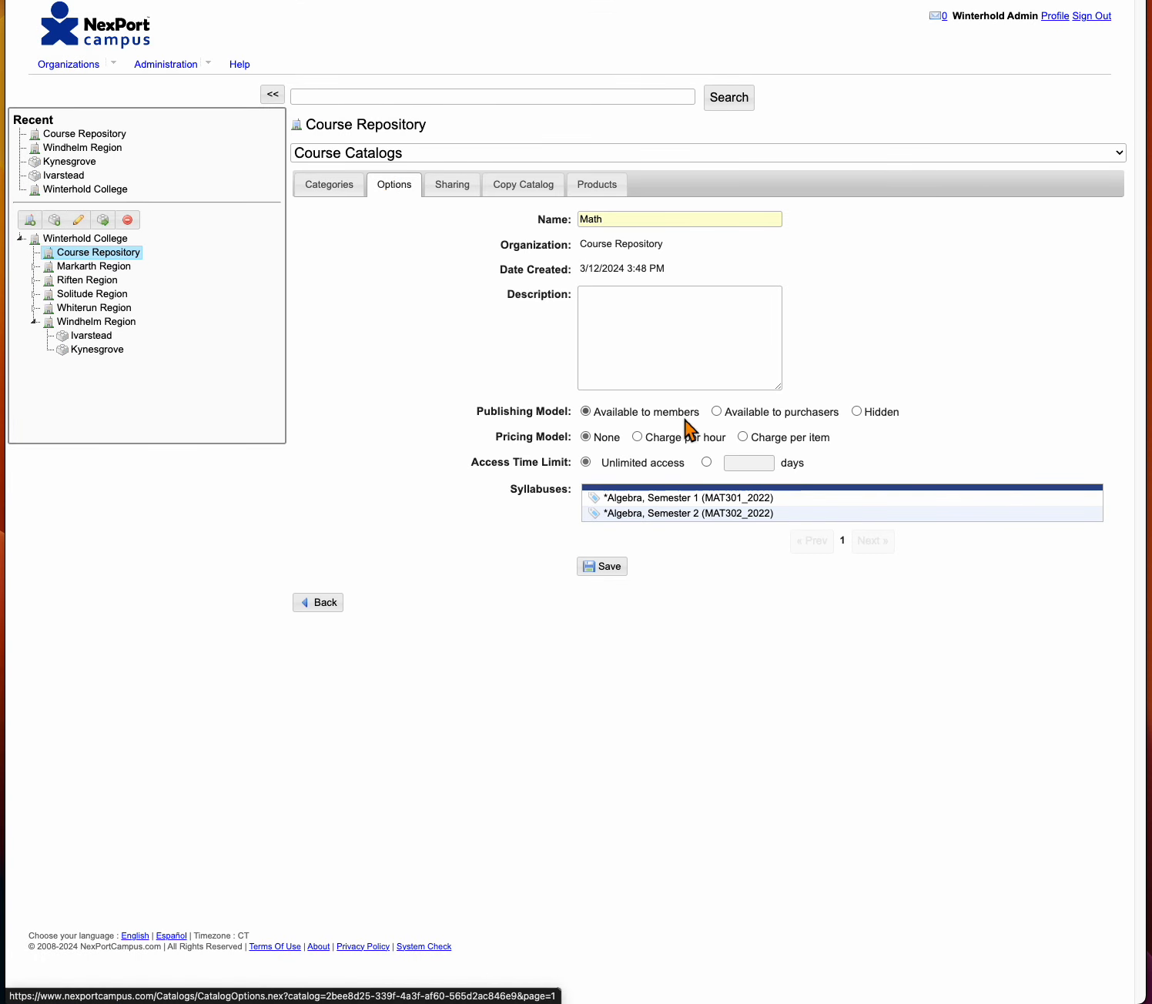
left_click(717, 412)
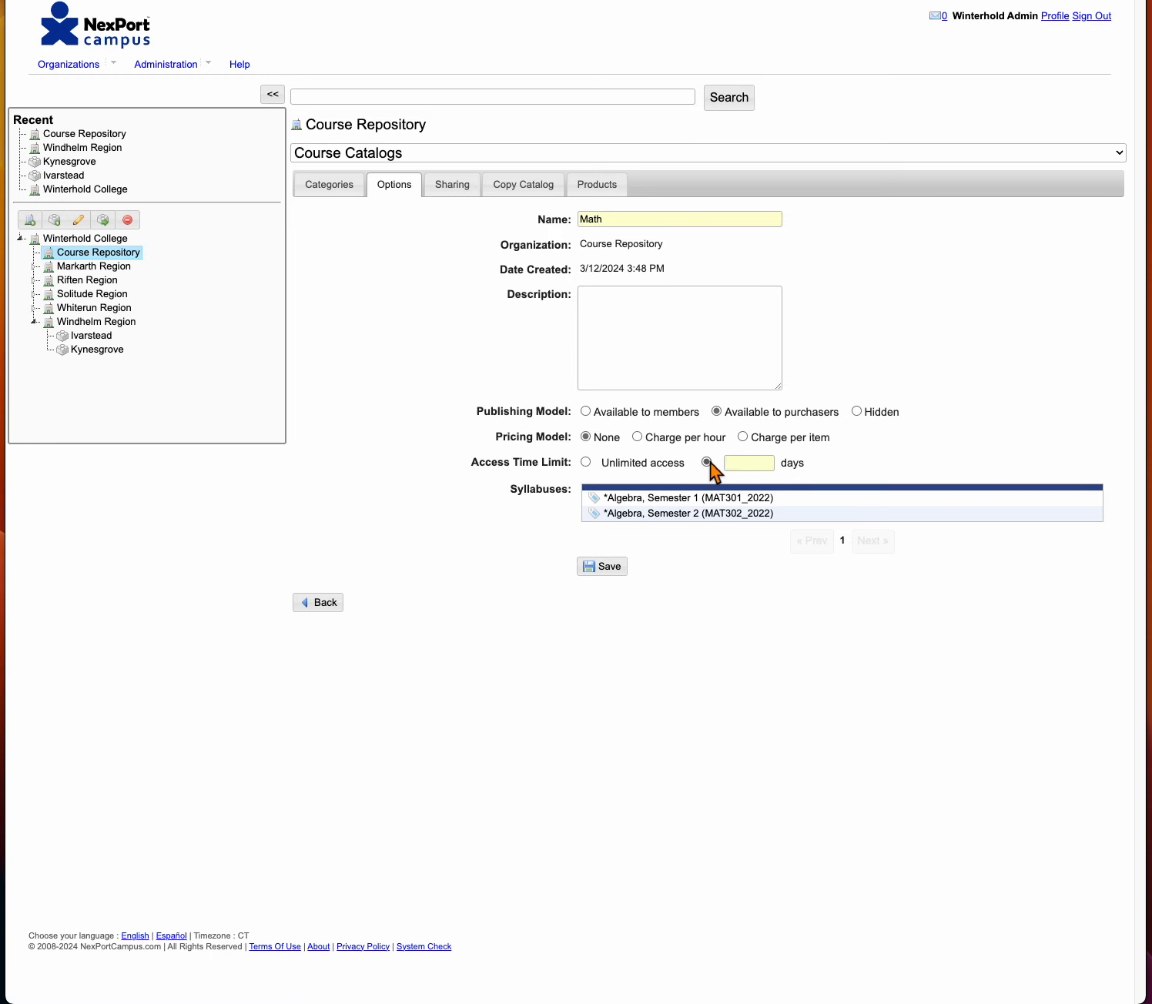
left_click(745, 465)
type("90")
left_click(619, 583)
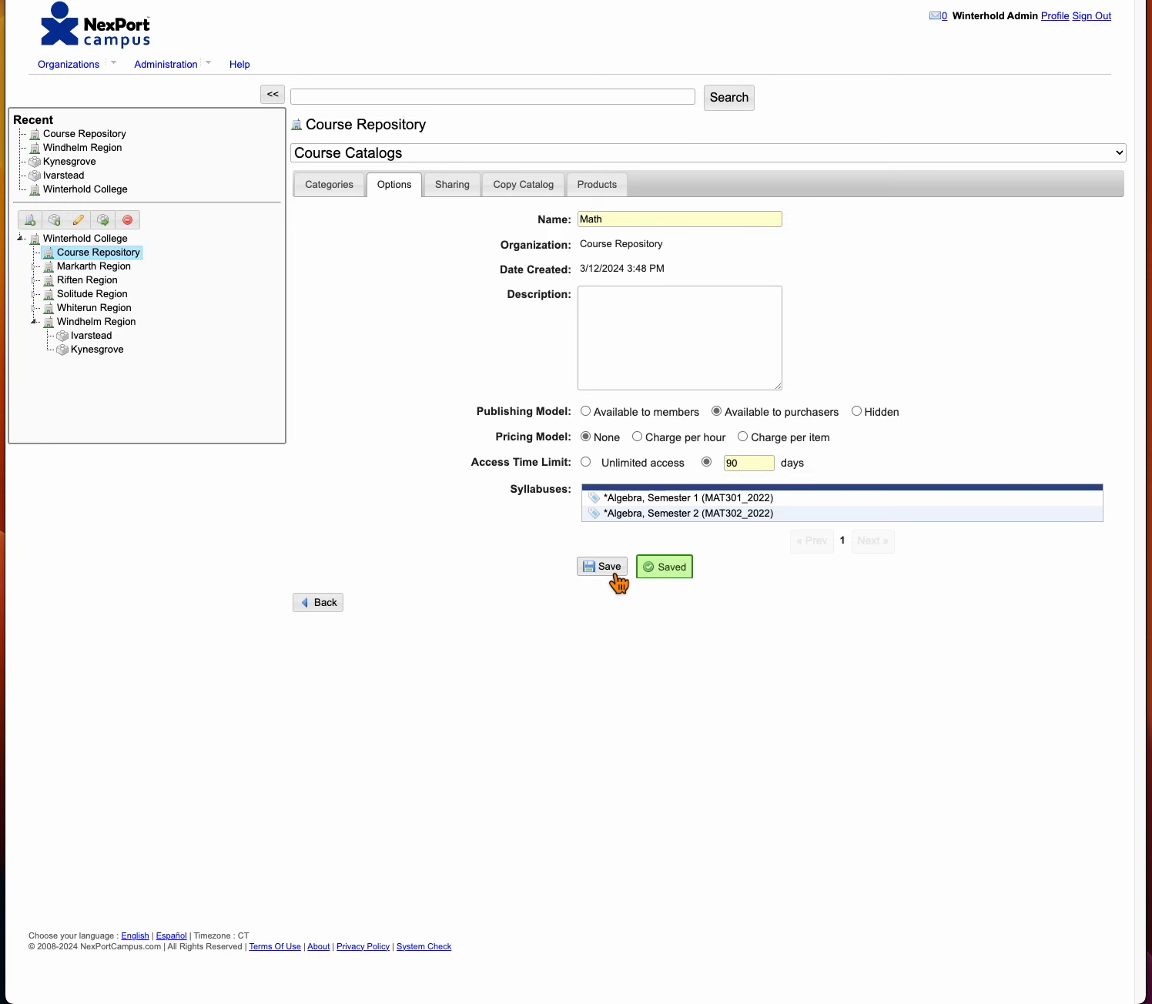
Share the Math catalog with only Ivarstead under Windhelm Region and save the sharing settings.
left_click(462, 196)
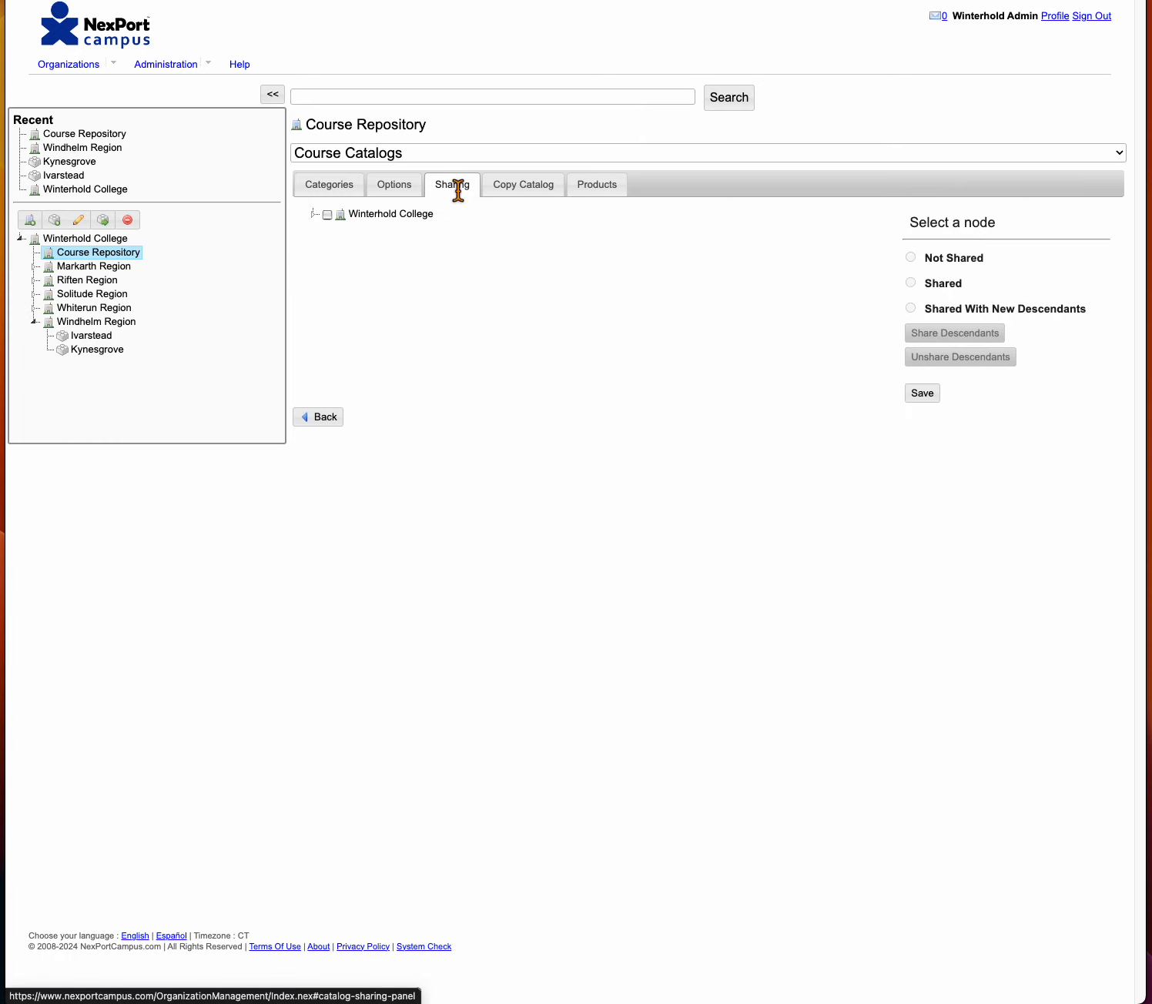
left_click(313, 215)
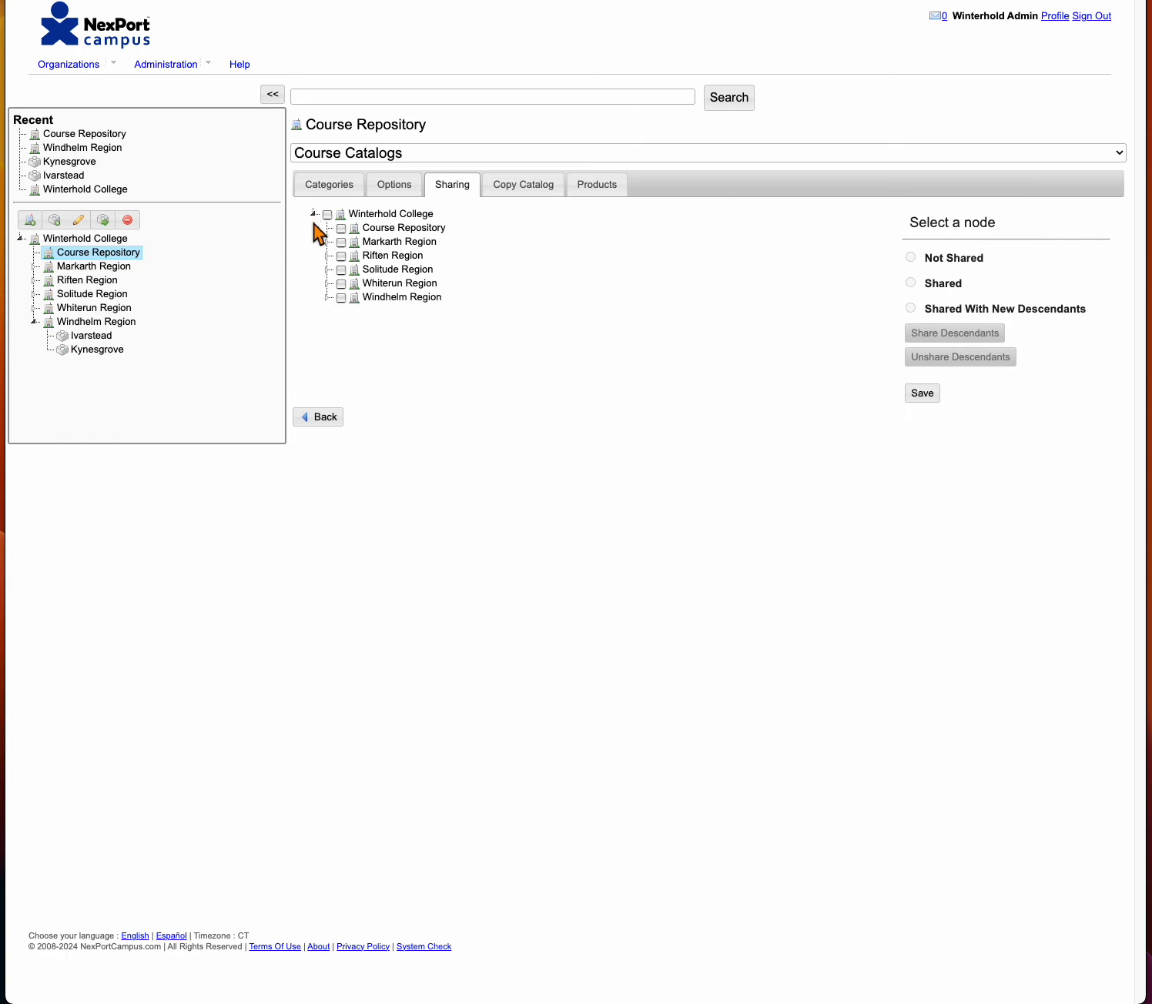
left_click(328, 298)
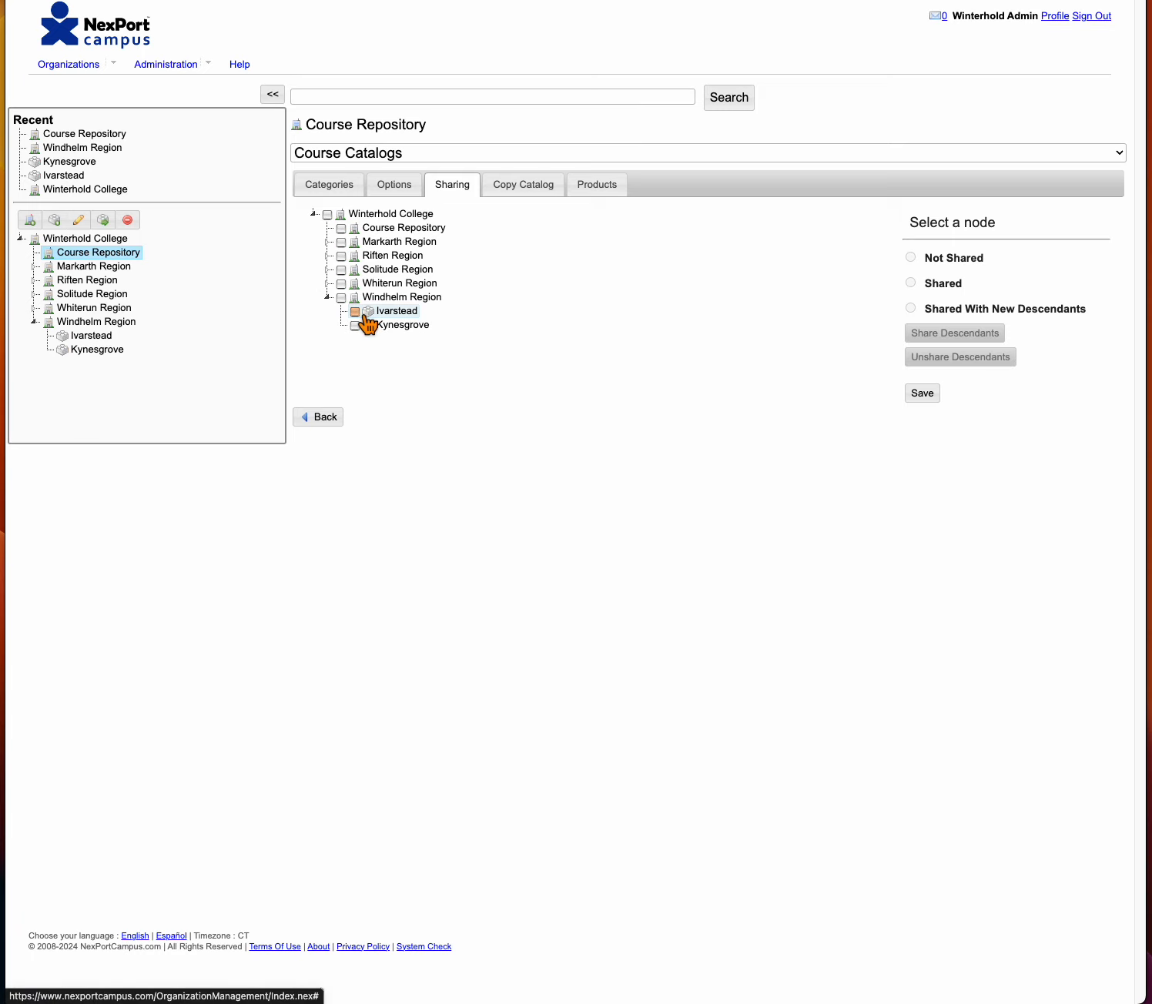
left_click(362, 316)
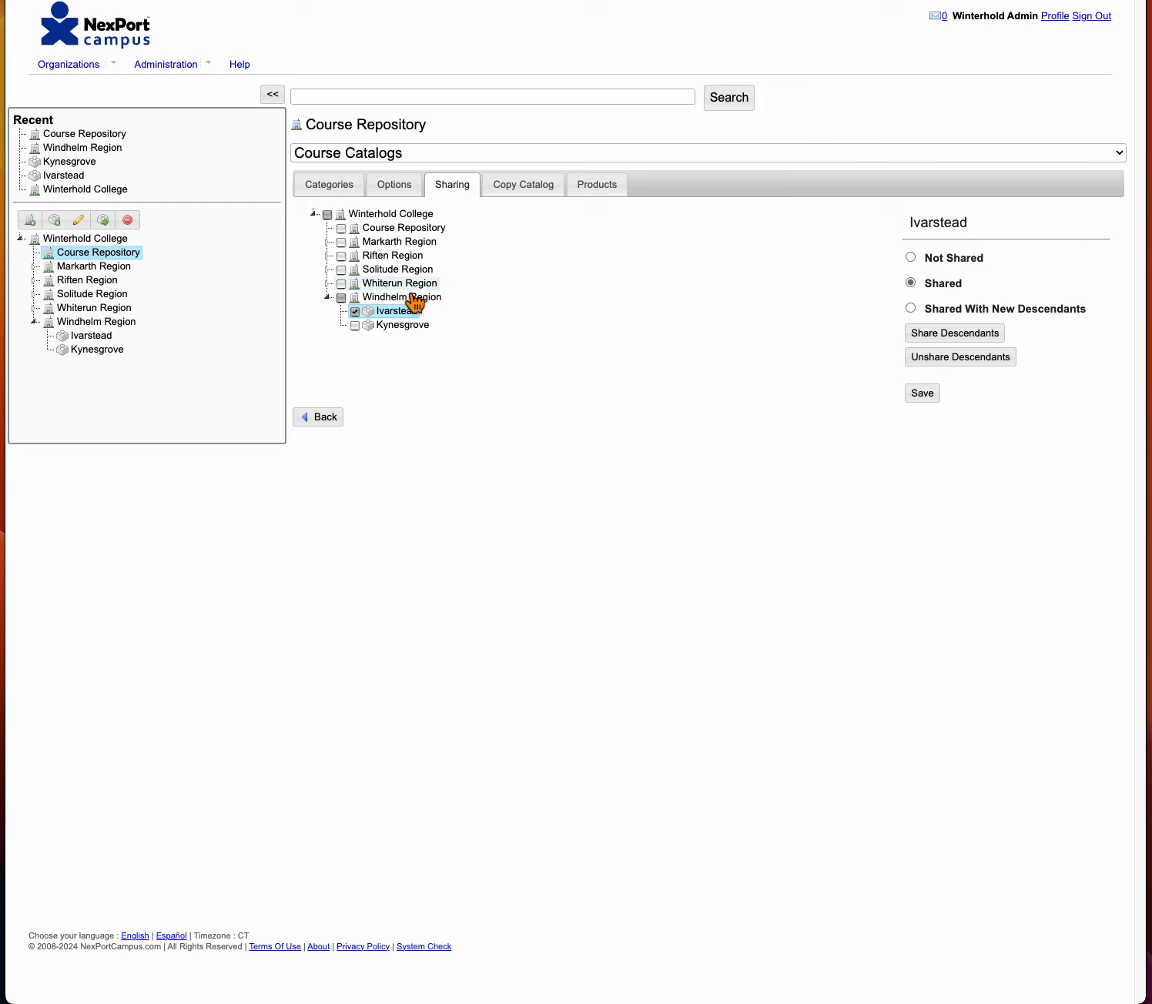
left_click(929, 396)
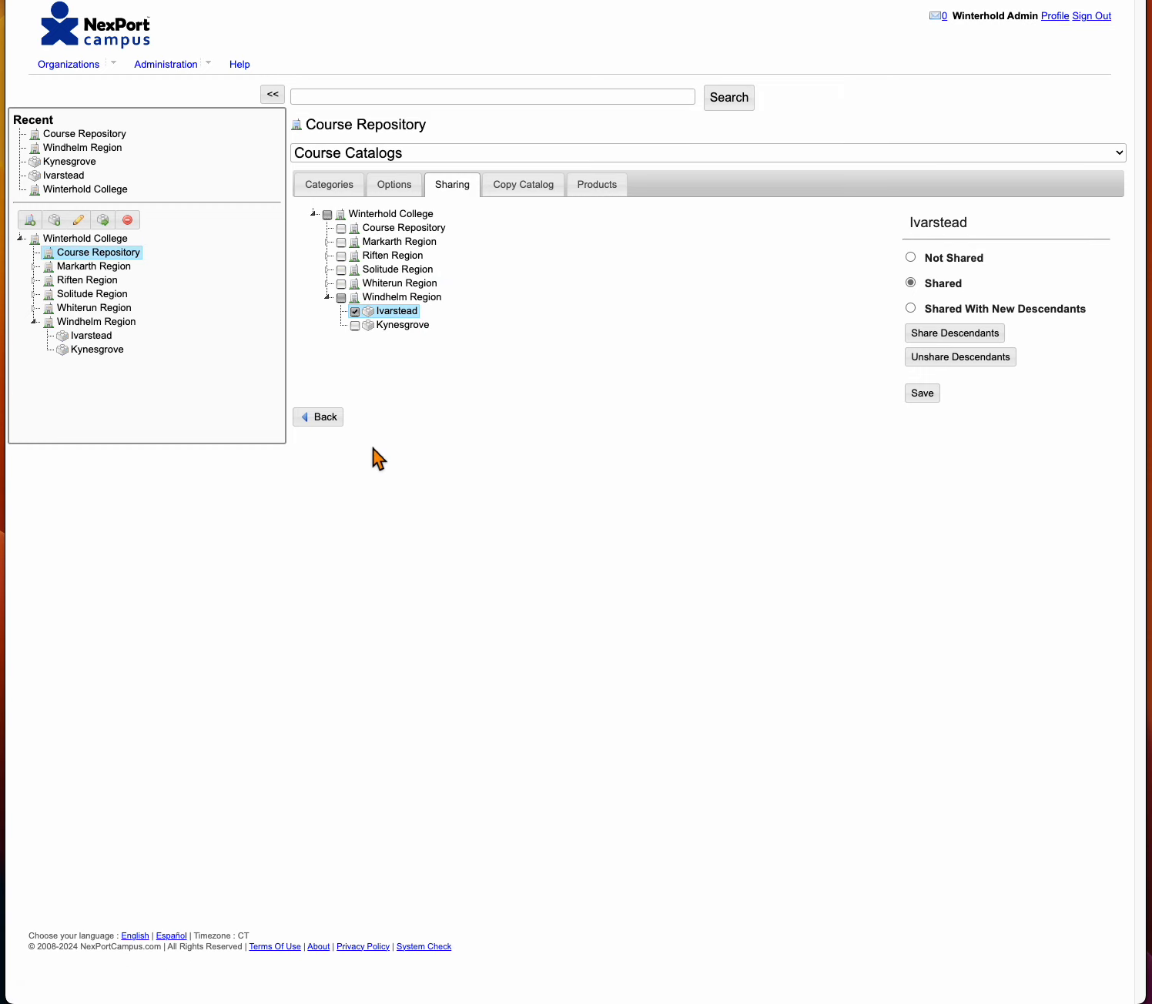
Check Windhelm Region's shared course catalogs and the shared catalogs on Ivarstead's dashboard for the Math catalog.
left_click(108, 327)
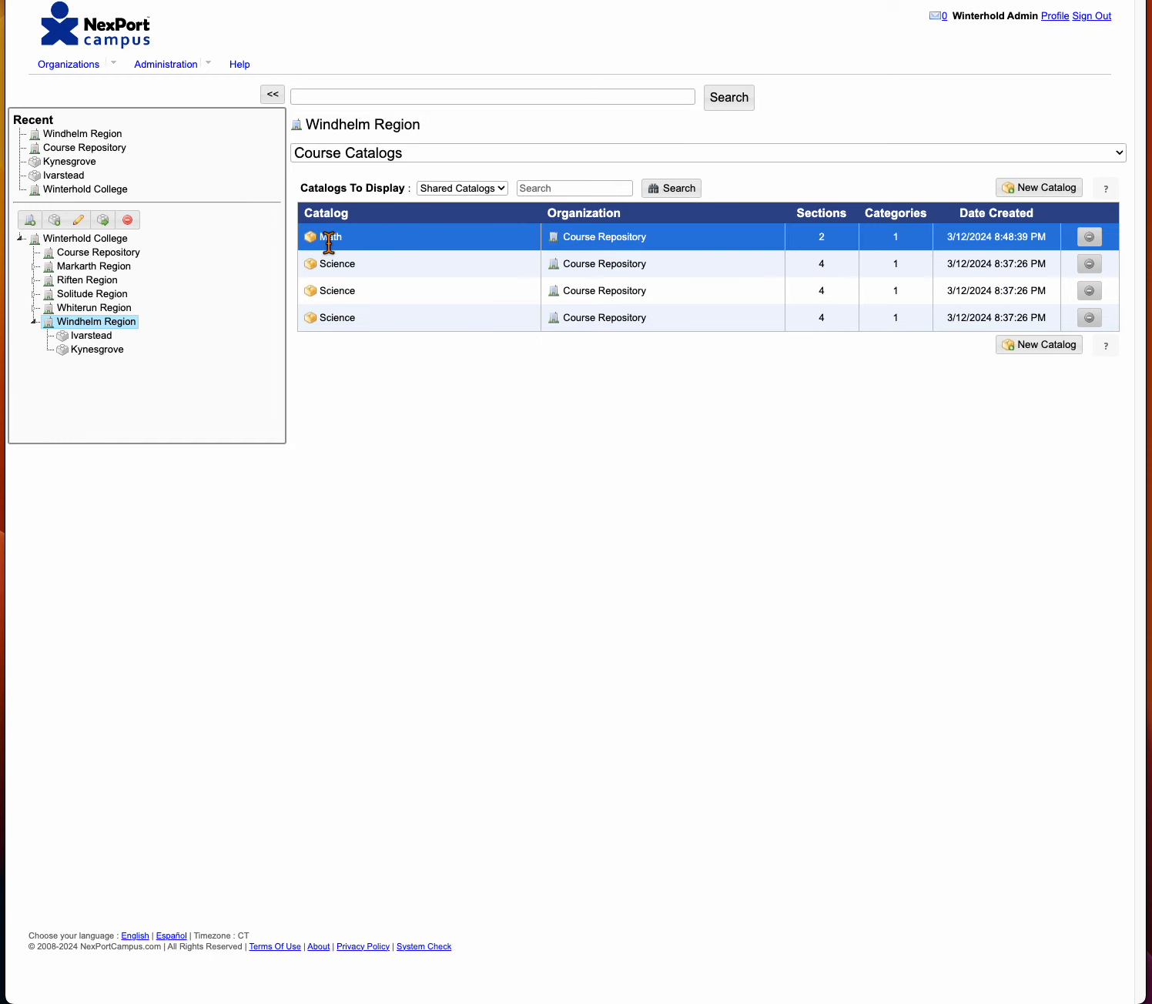
left_click(94, 335)
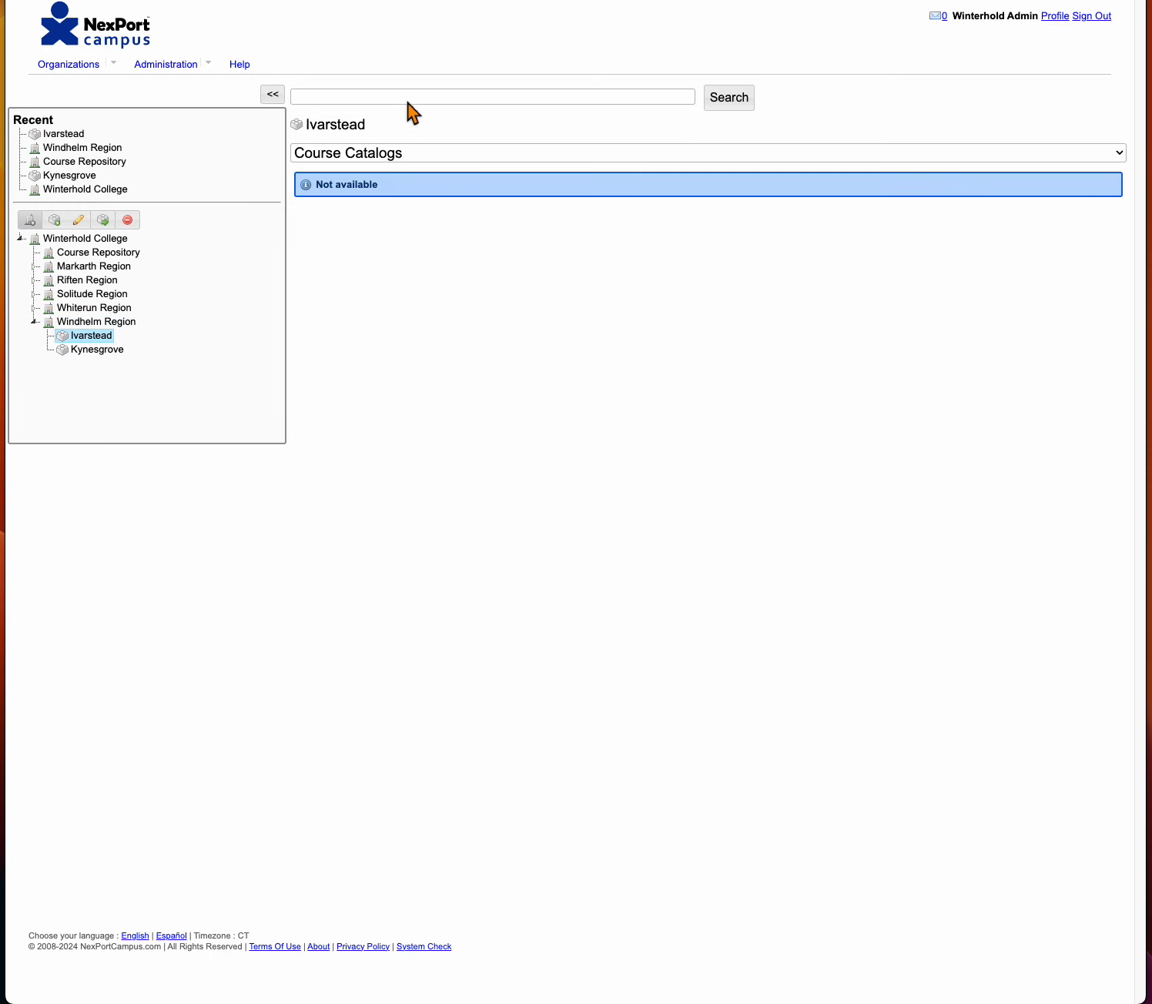
left_click(445, 158)
scroll(454, 173, "up", 1)
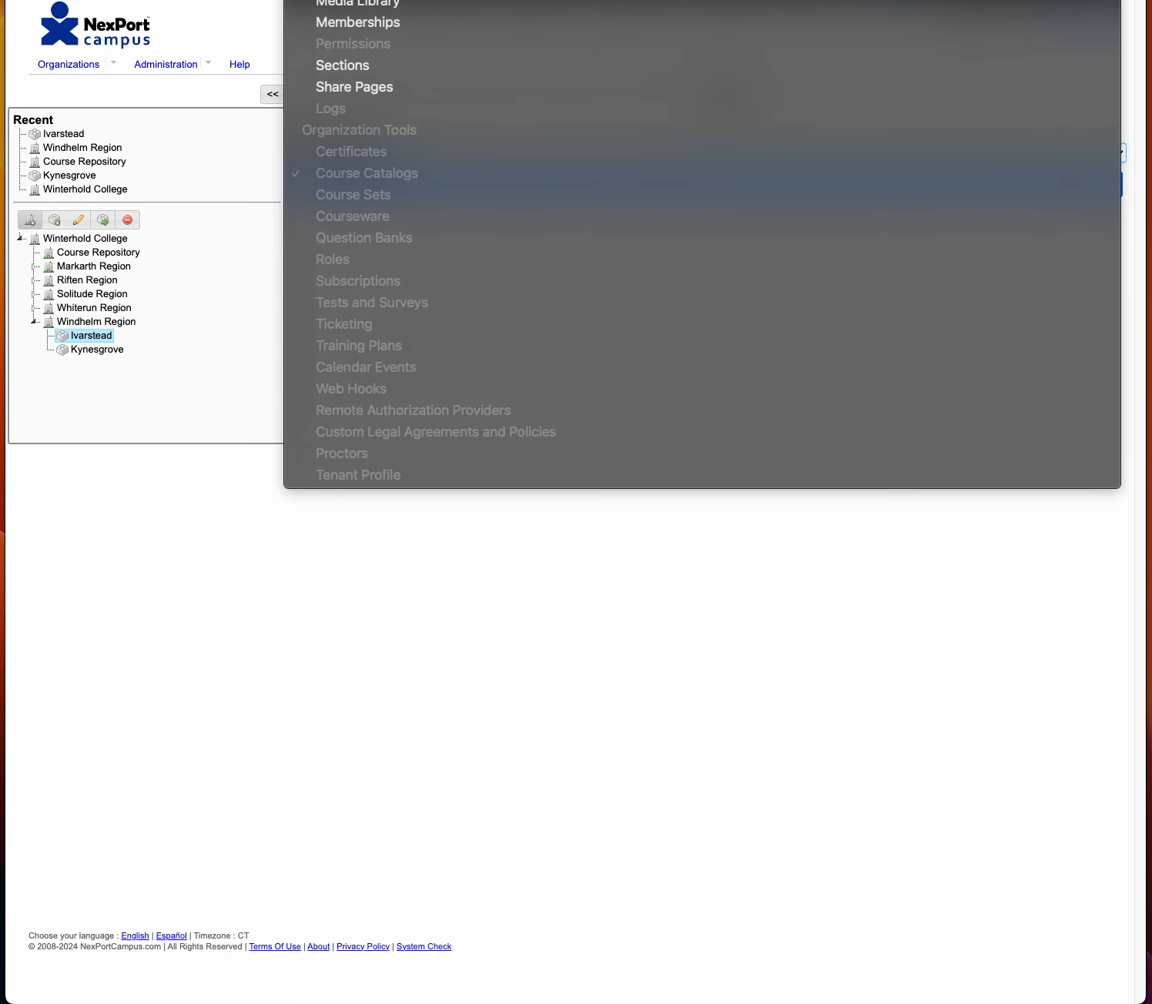
left_click(437, 18)
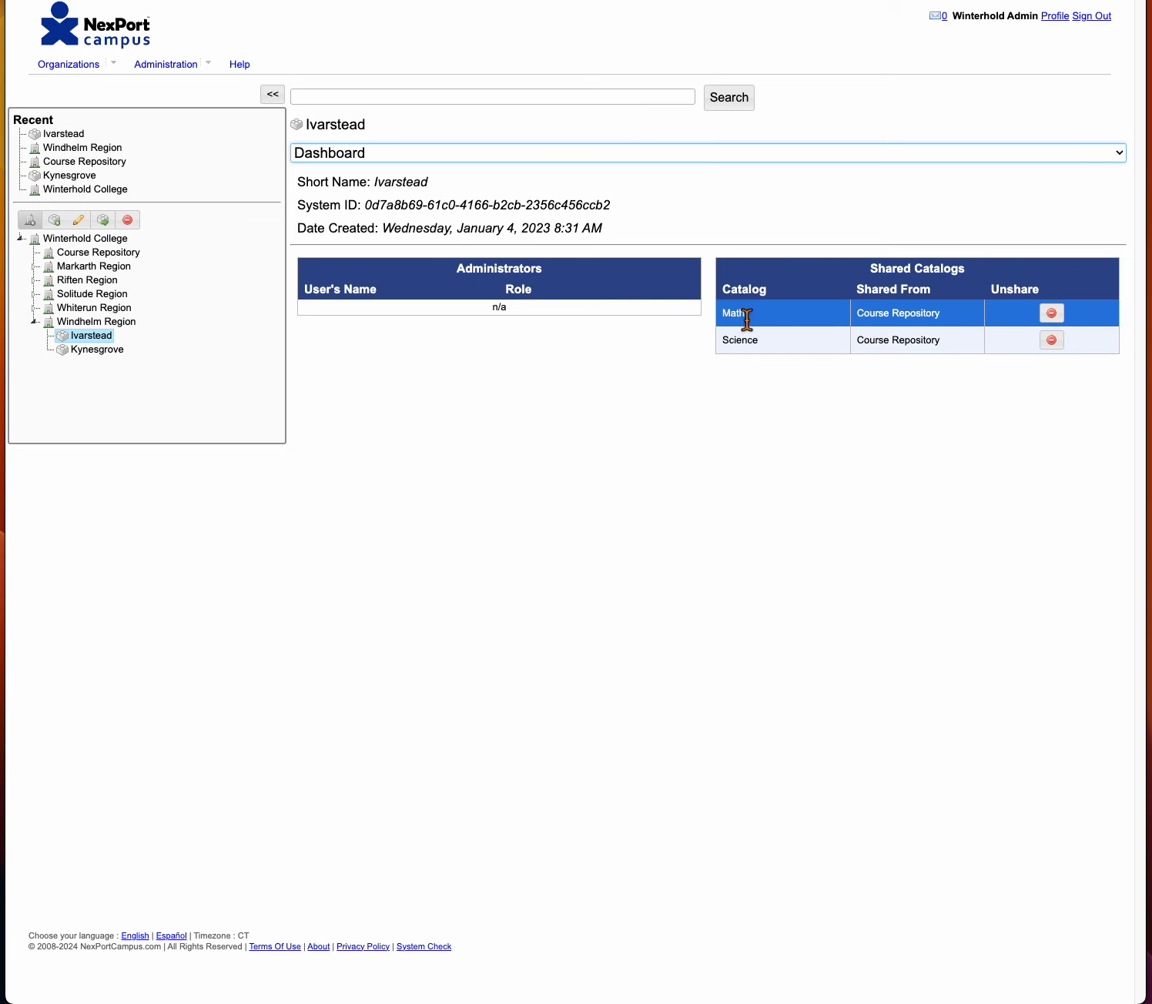
Compare the shared catalogs on the dashboards of Kynesgrove, Ivarstead and Windhelm Region.
left_click(98, 354)
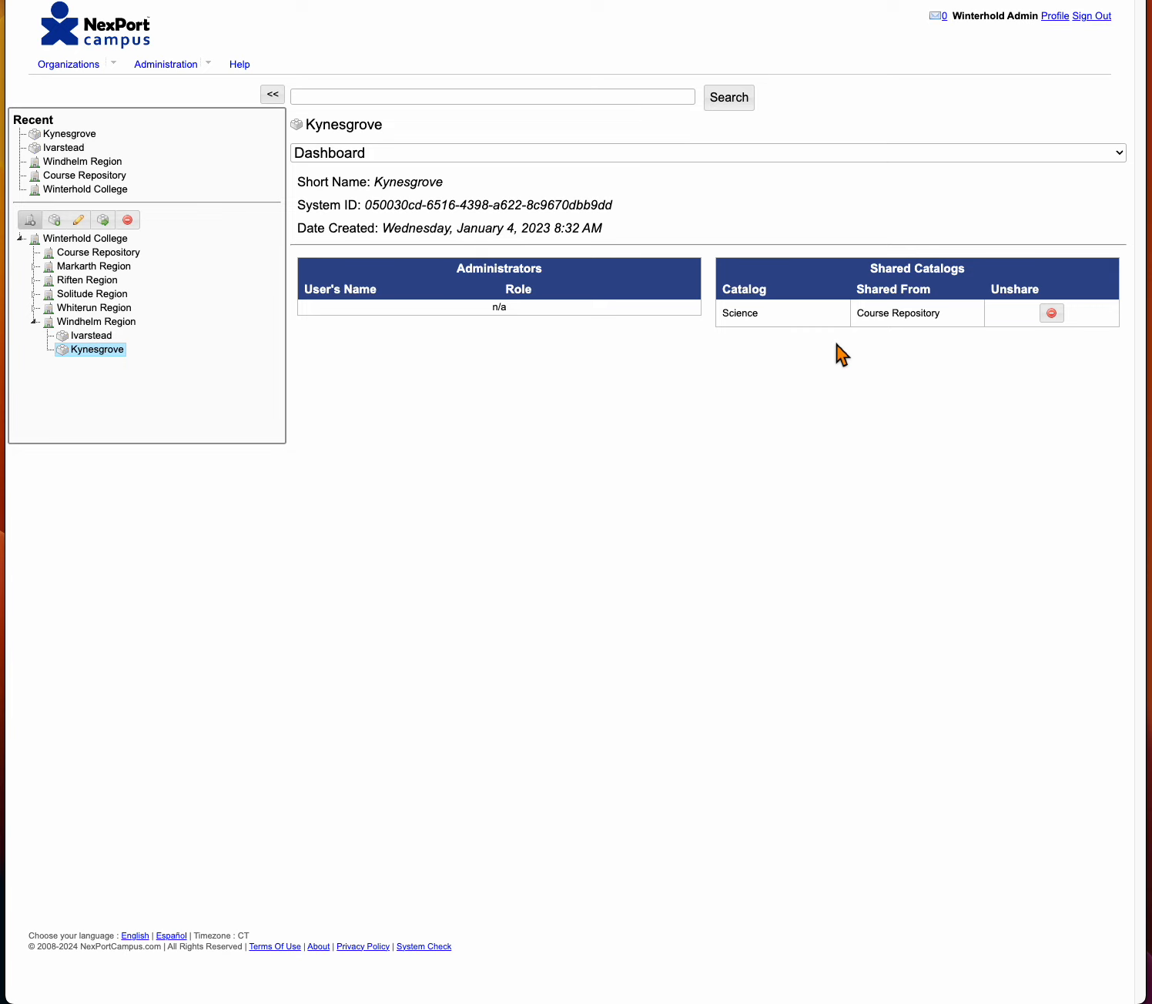
left_click(91, 338)
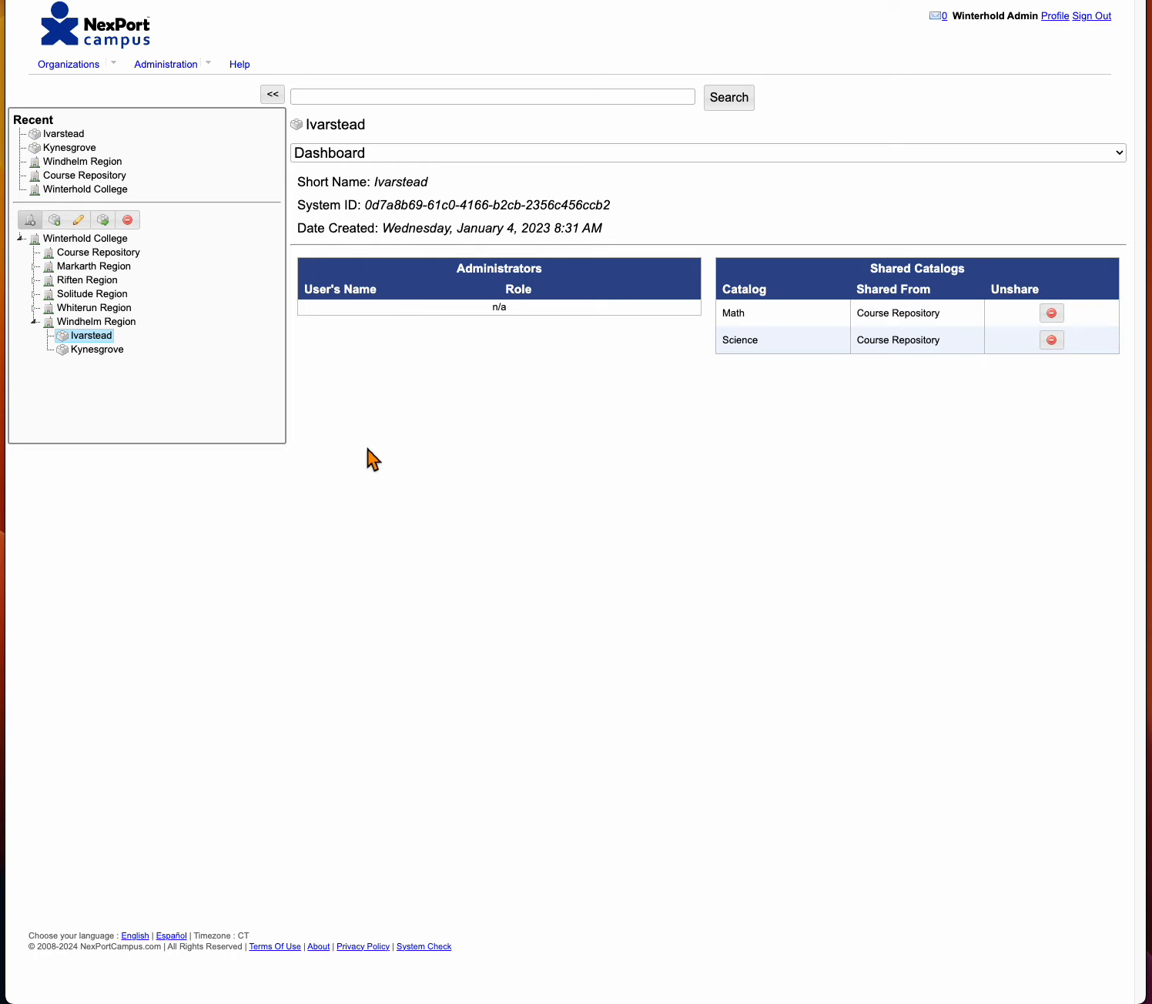
left_click(135, 327)
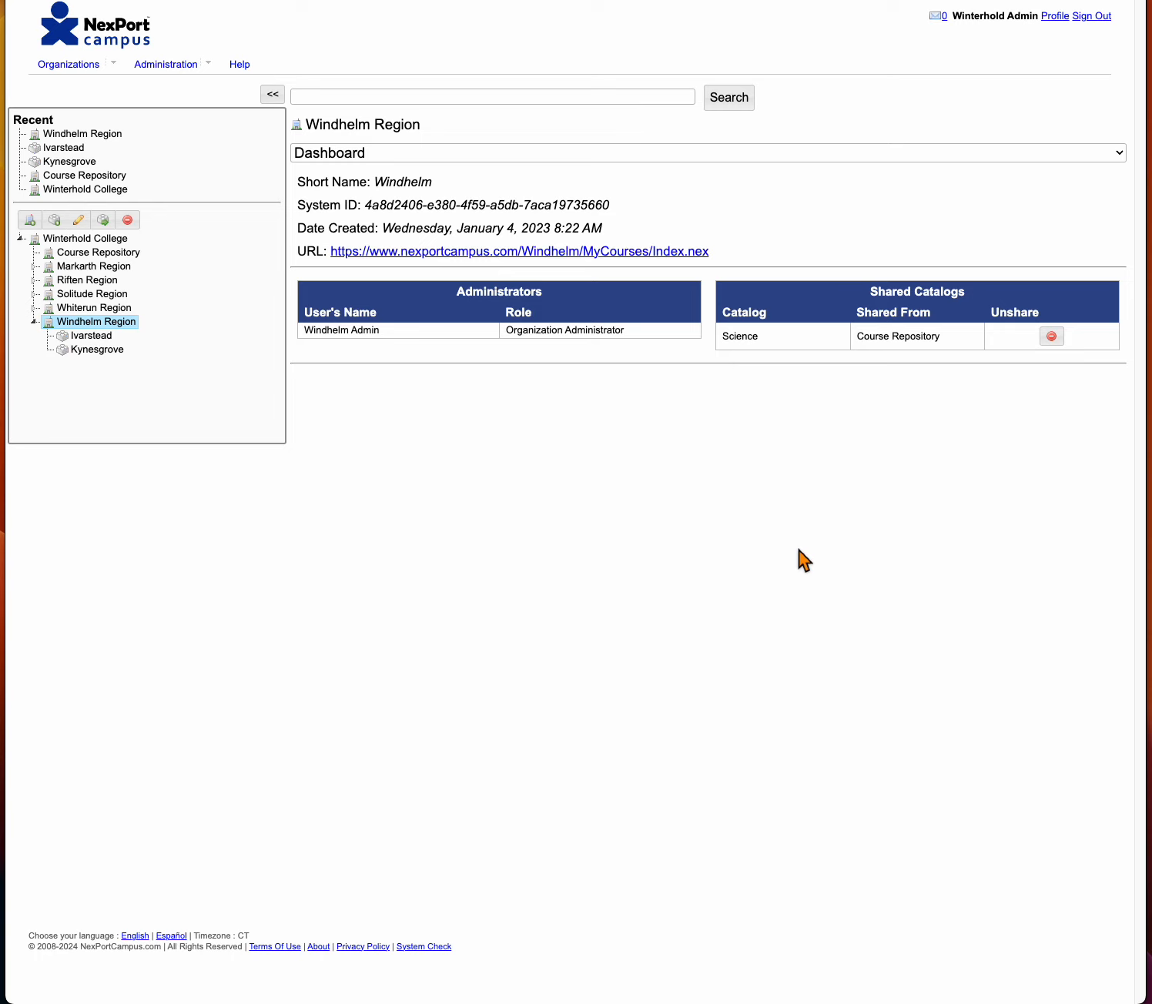
Open Windhelm Region's course catalogs and review the shared catalogs listed there.
left_click(474, 158)
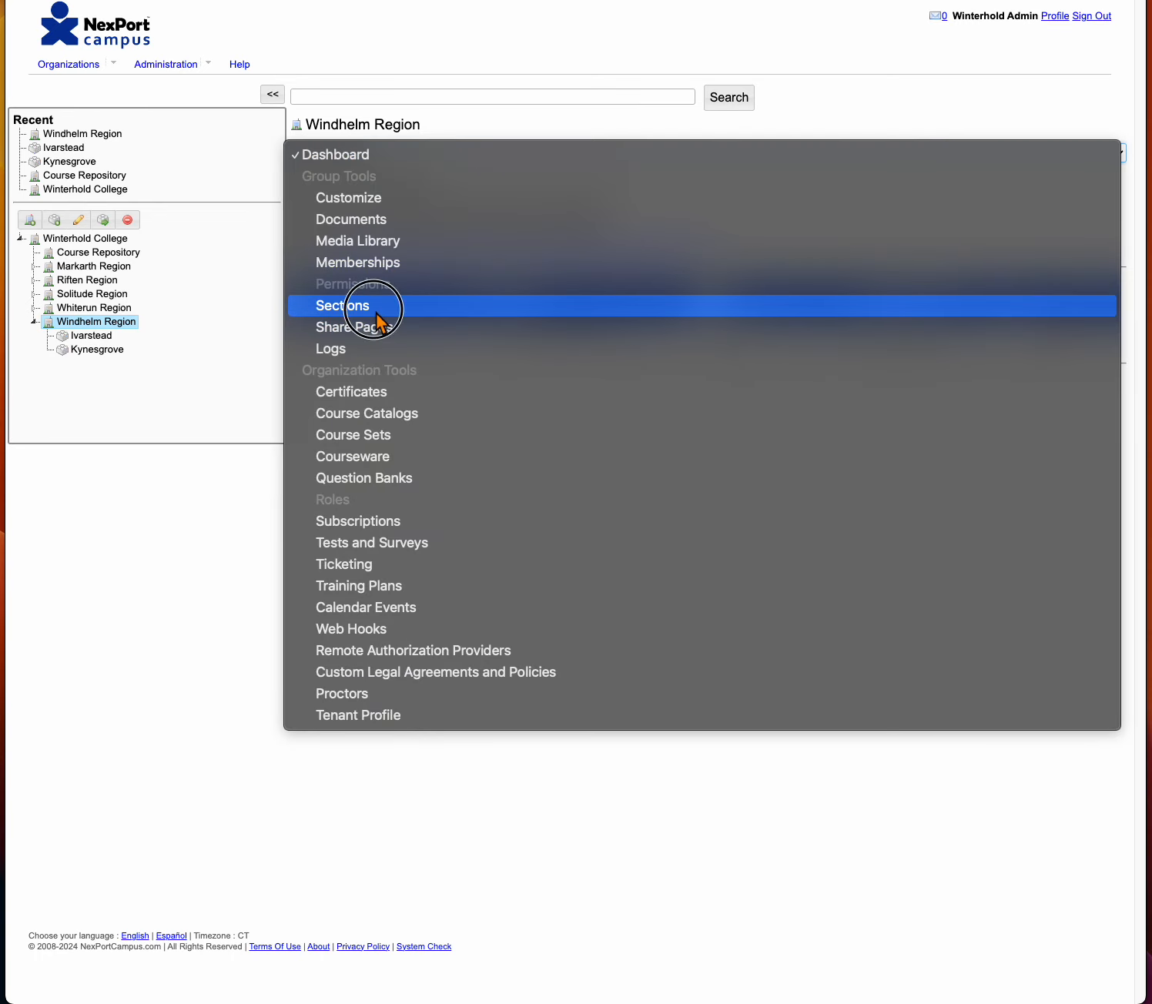
left_click(380, 306)
left_click(445, 160)
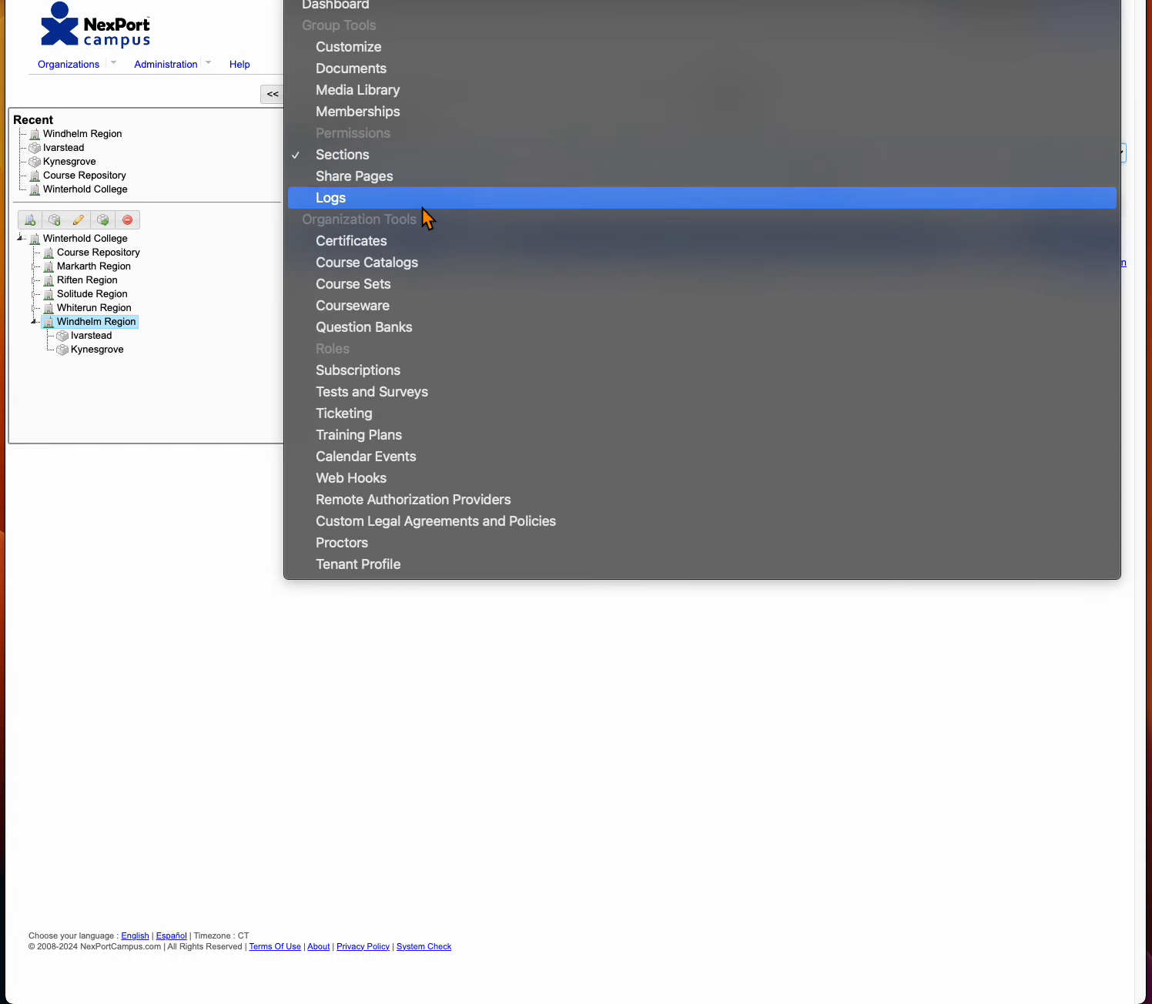
left_click(414, 264)
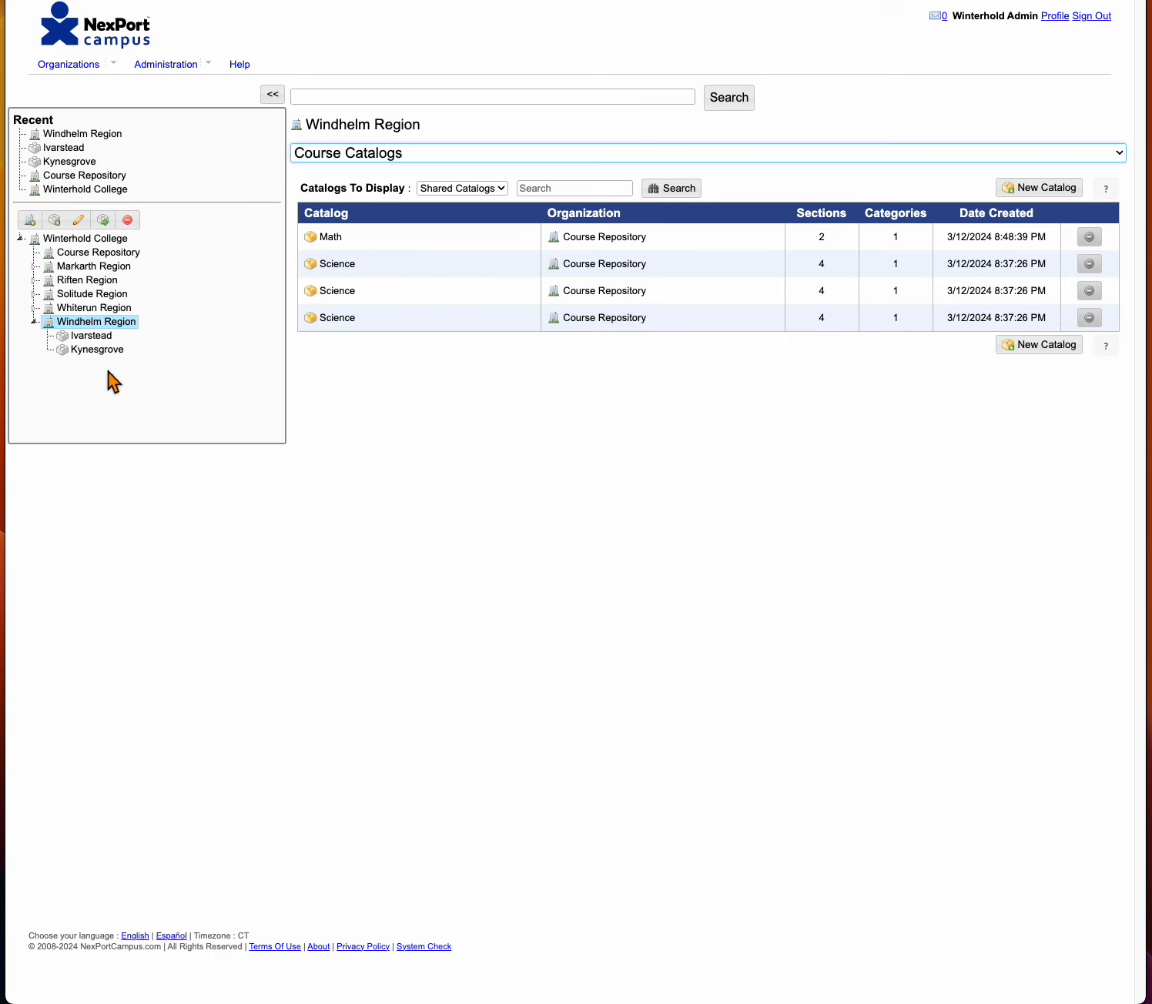
left_click(658, 535)
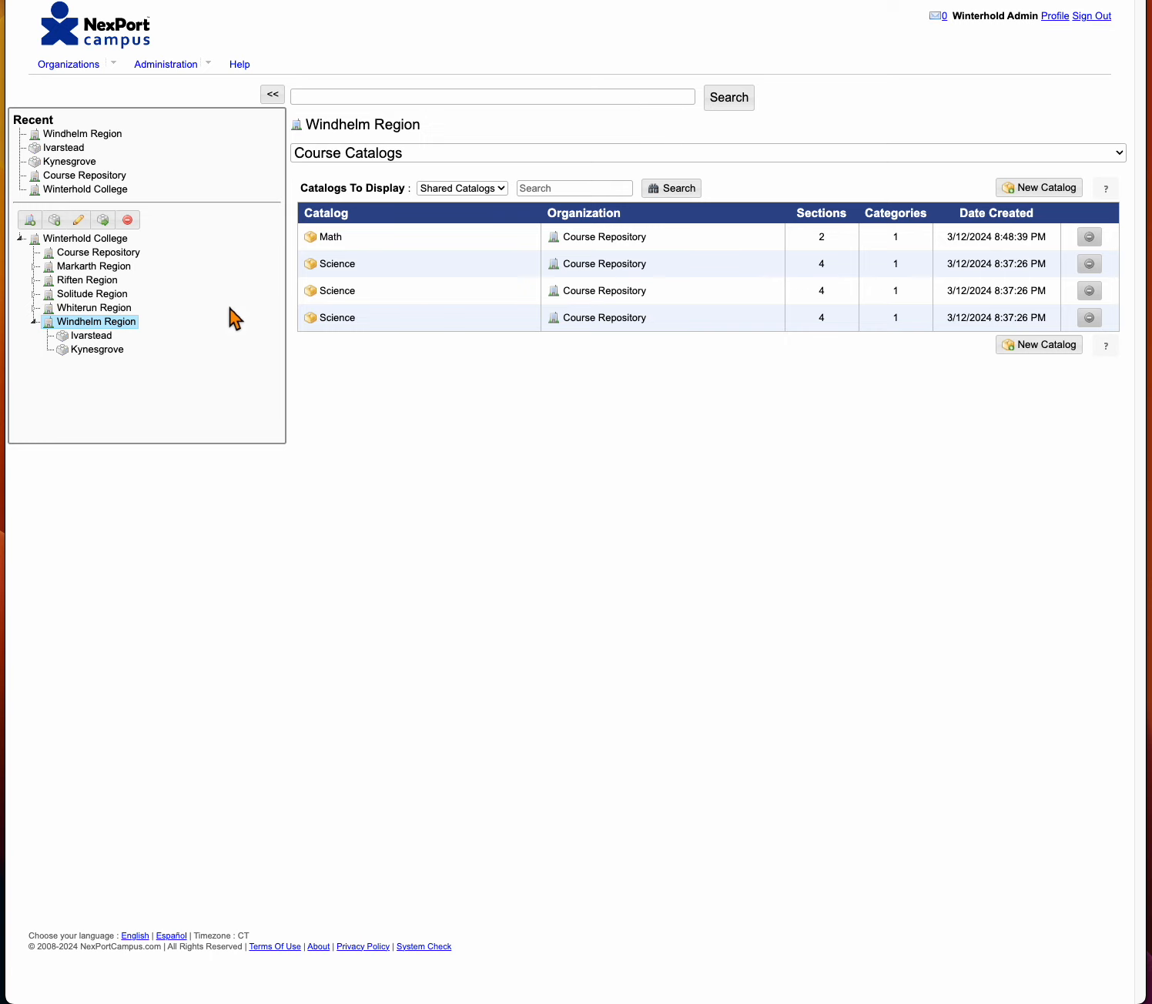
Open the Algebra catalog in Course Repository and review the items in its Algebra_1 and Algebra_2 categories.
left_click(95, 257)
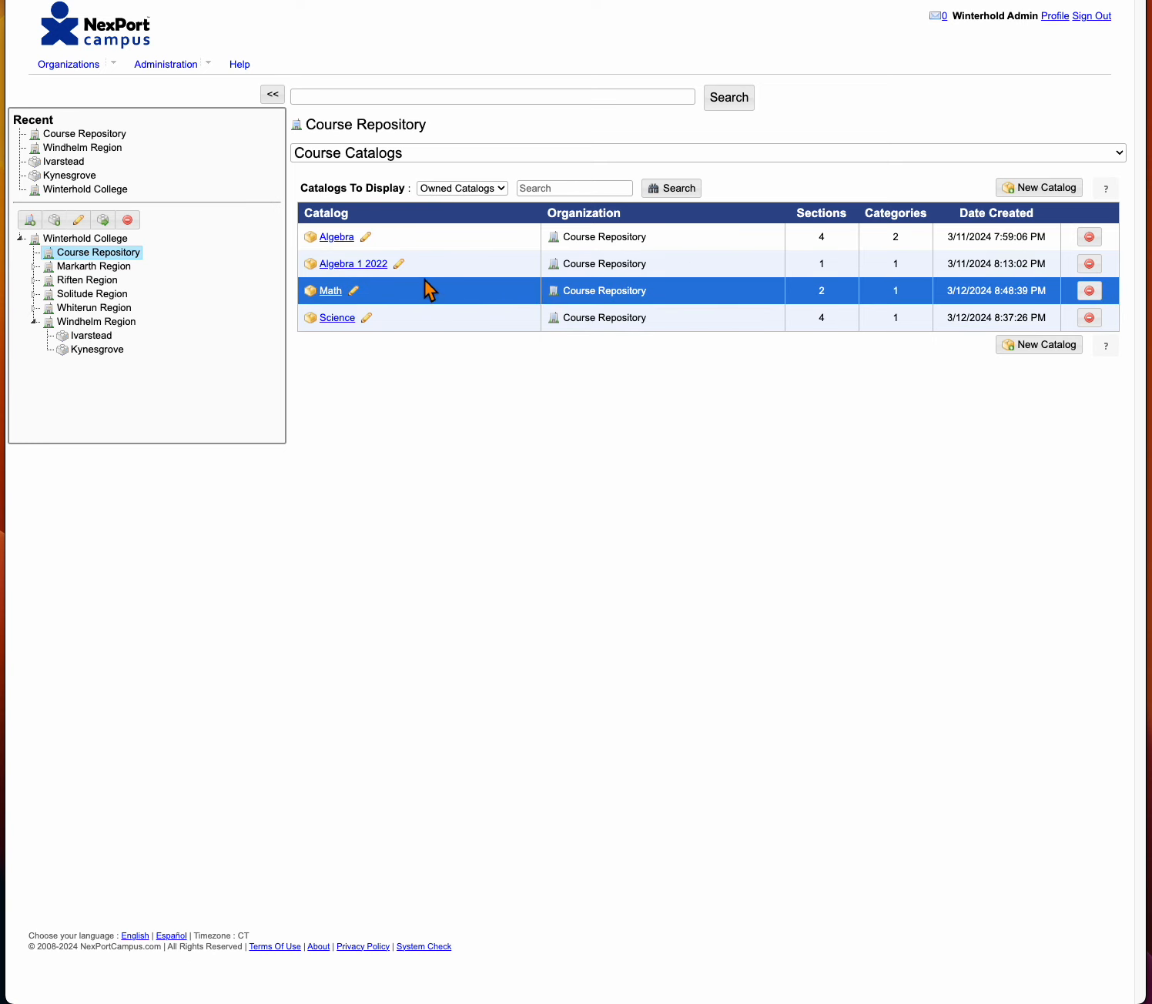
left_click(342, 243)
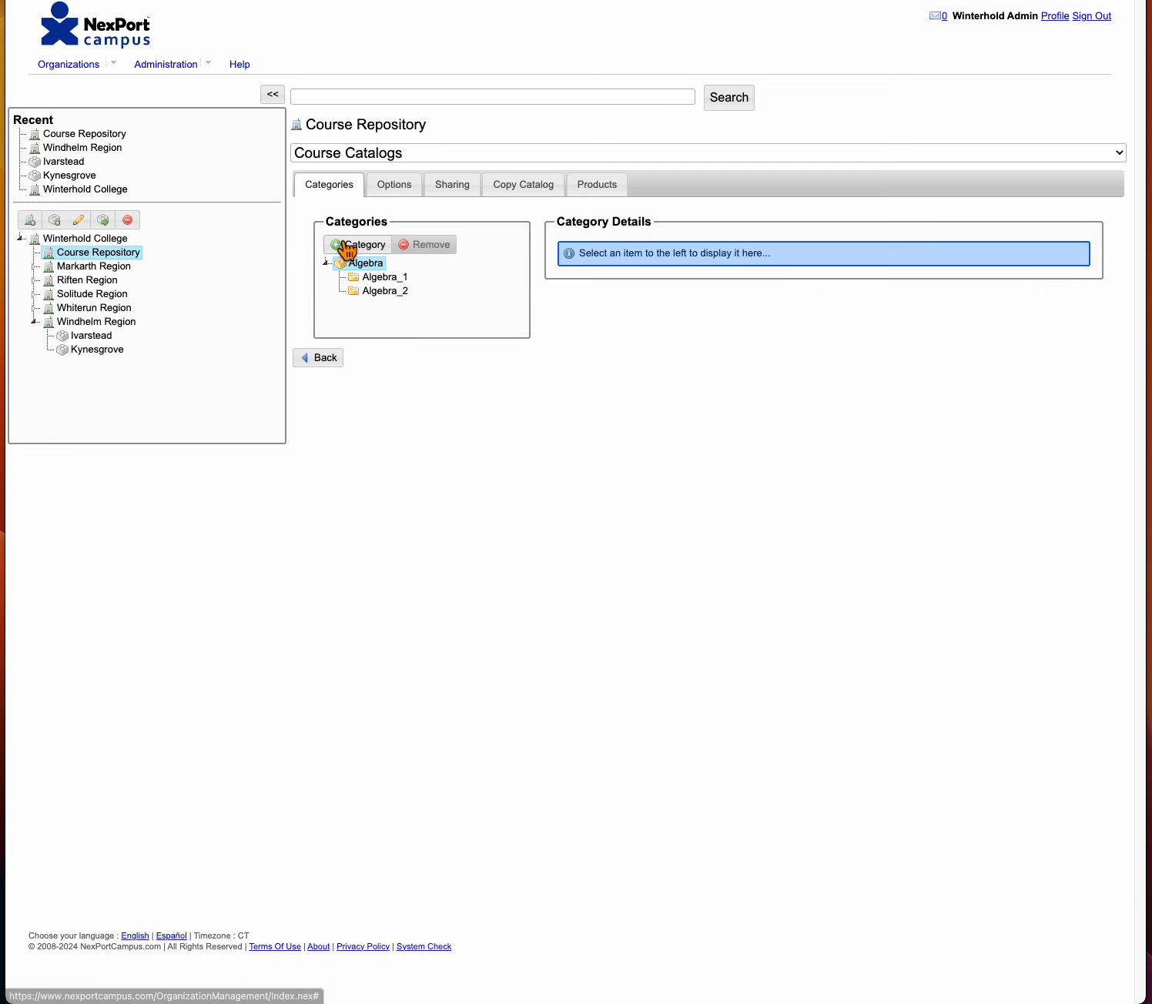
left_click(396, 289)
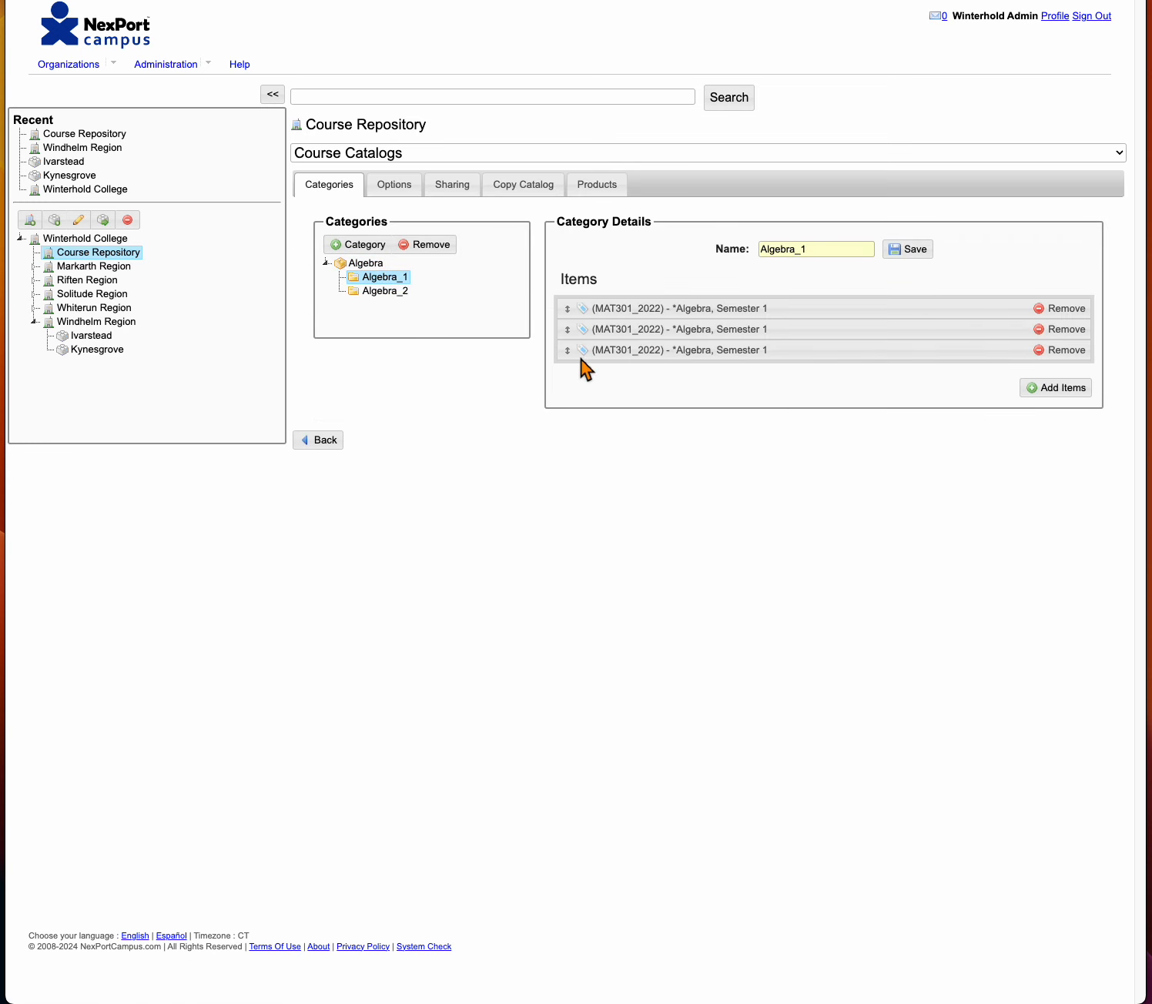
left_click(389, 293)
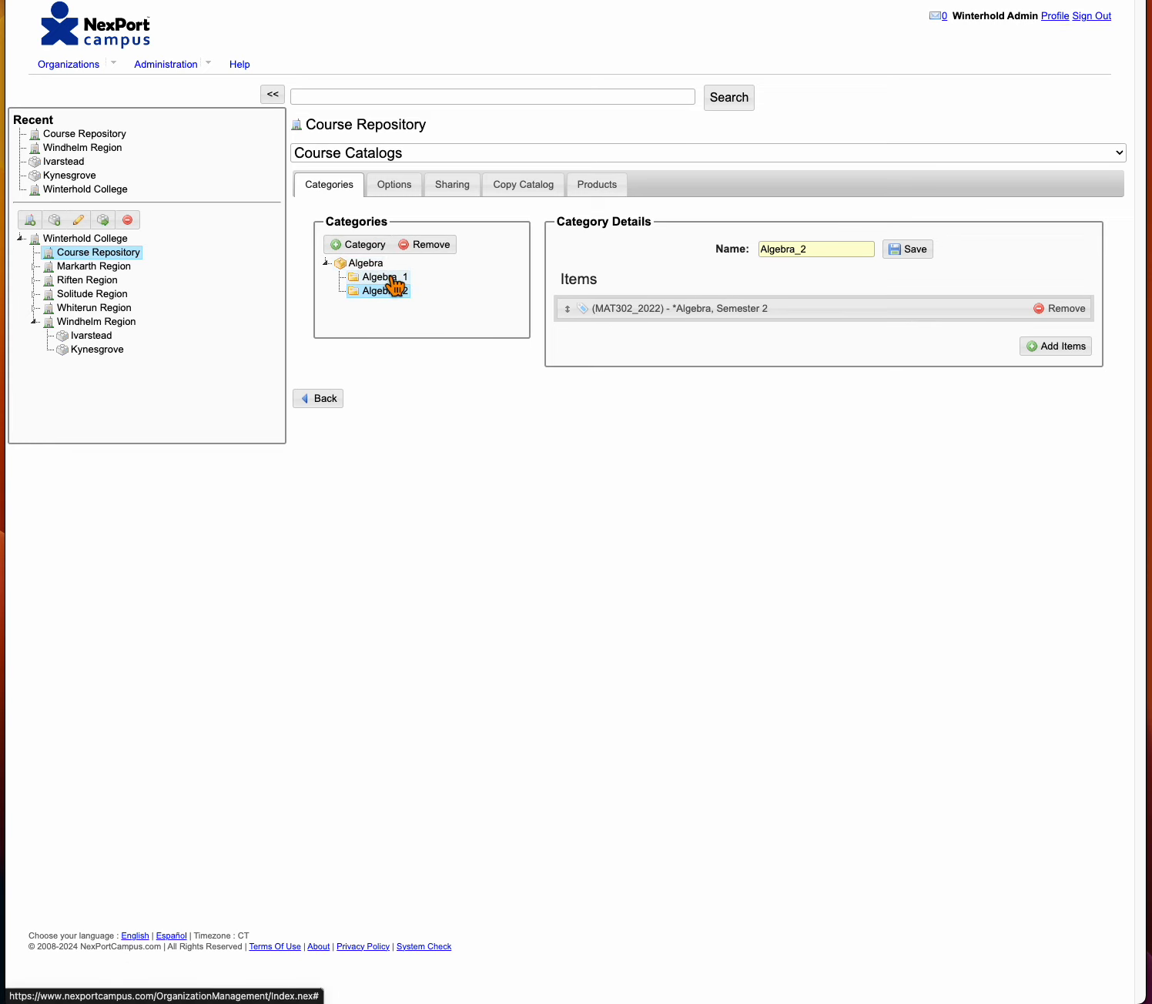
left_click(385, 277)
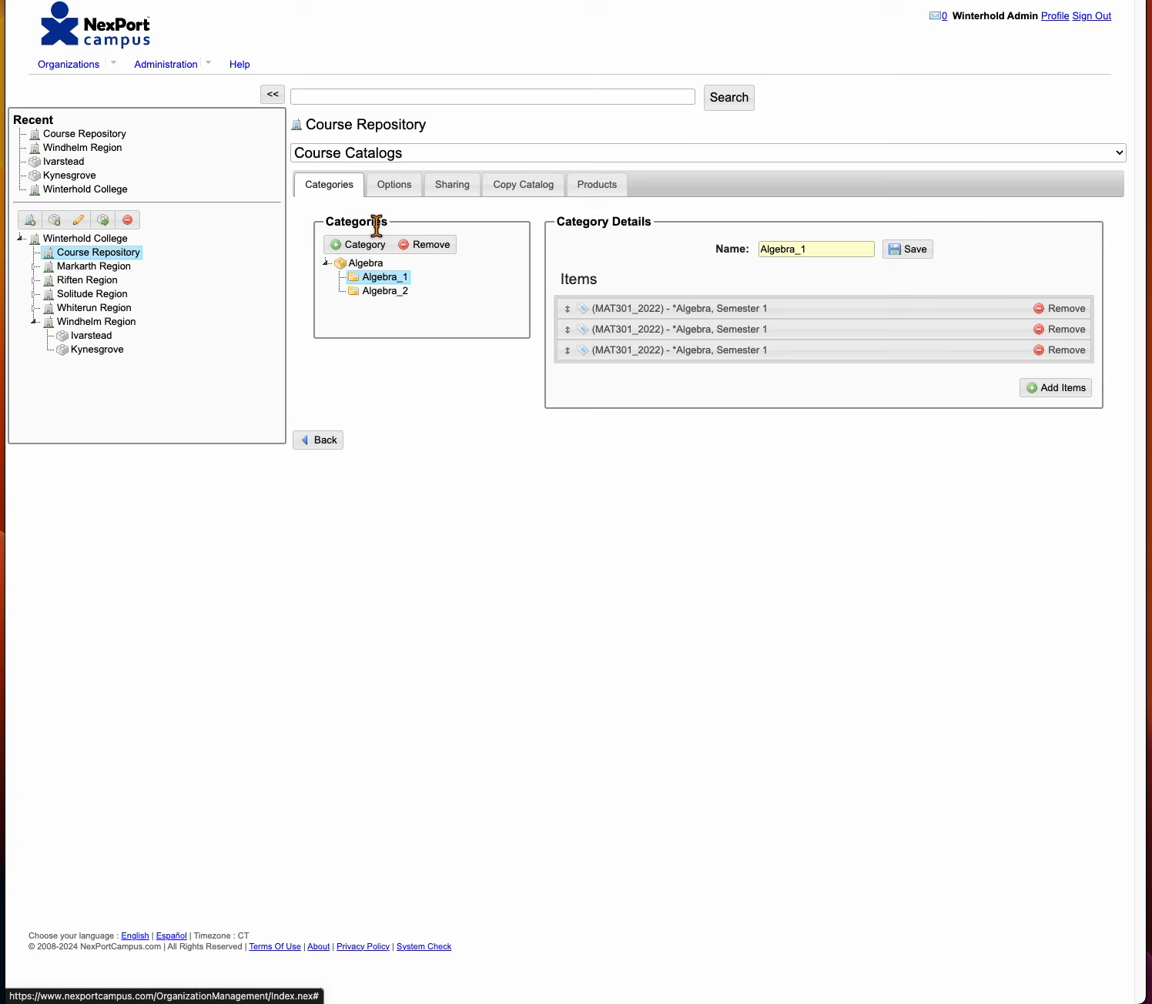
Copy the Algebra catalog to Whiterun Region under Winterhold College and return to the catalog list.
left_click(528, 181)
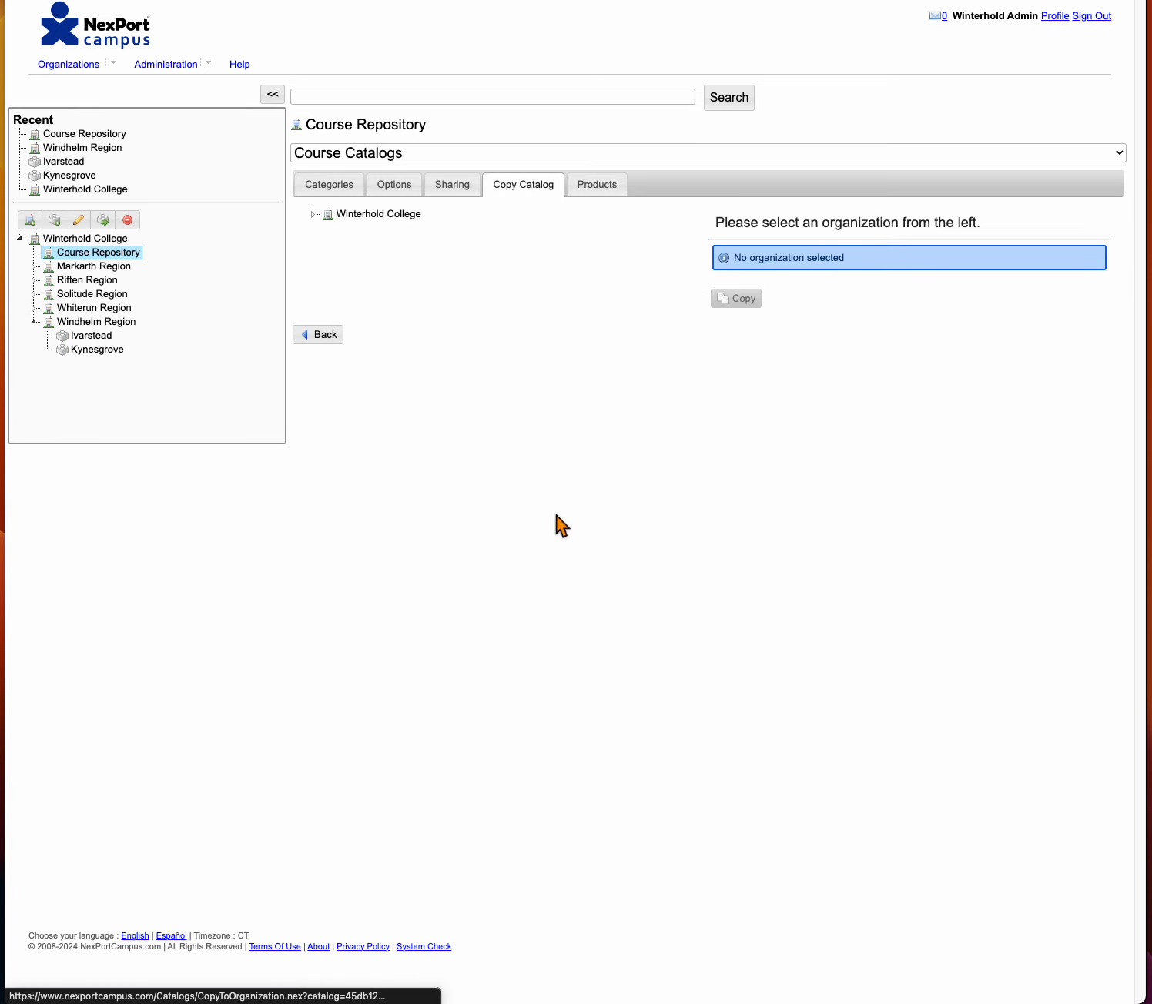
left_click(315, 215)
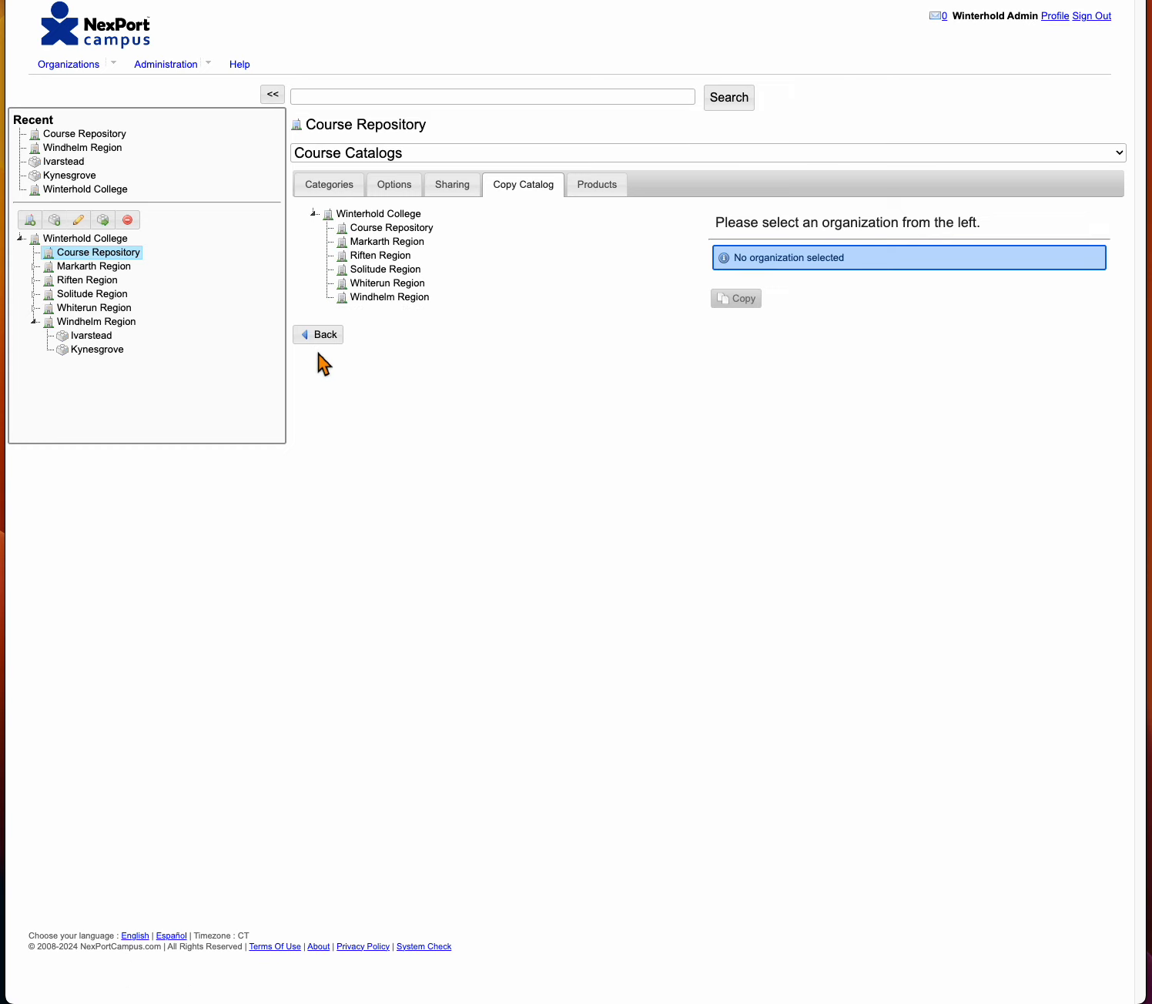
left_click(376, 288)
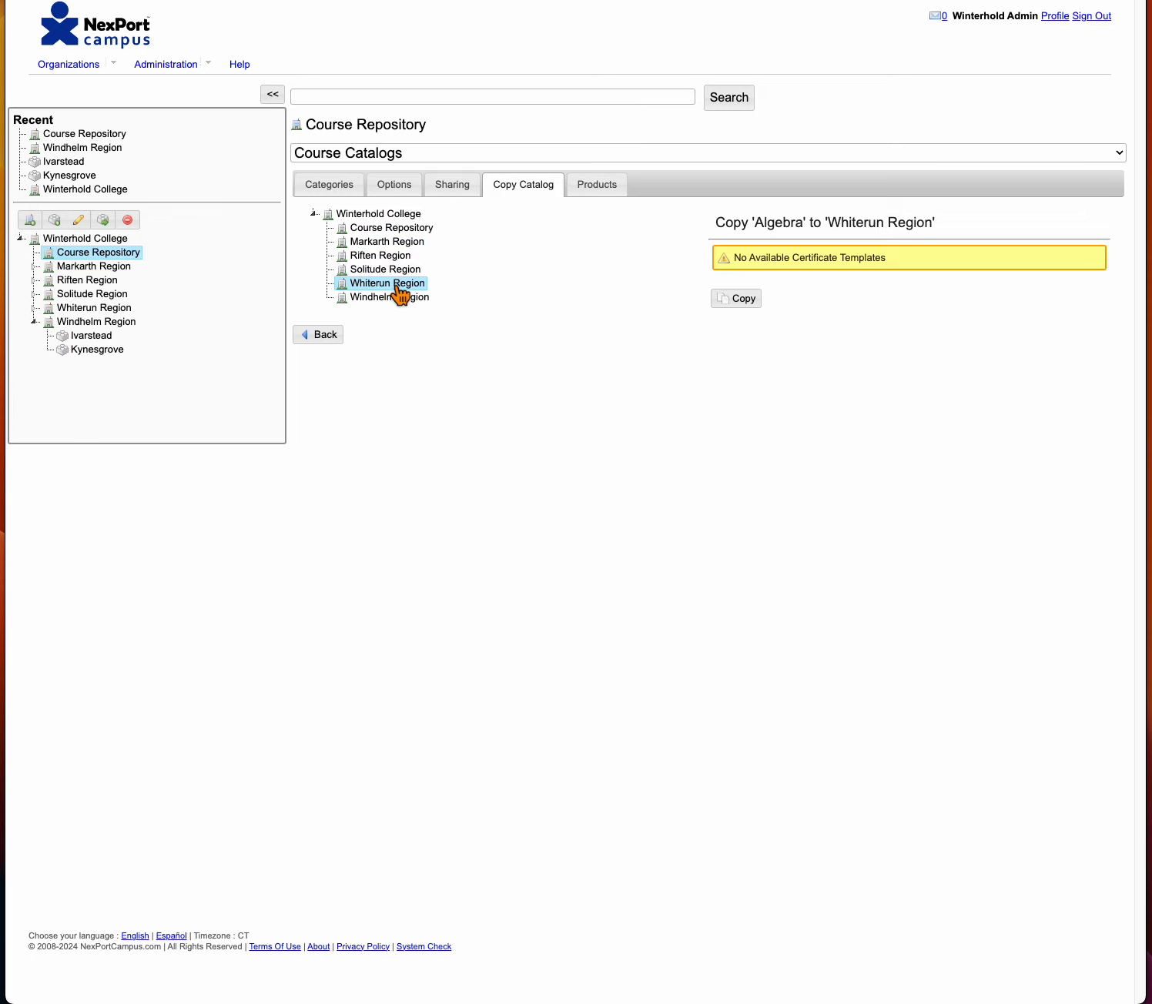
left_click(381, 283)
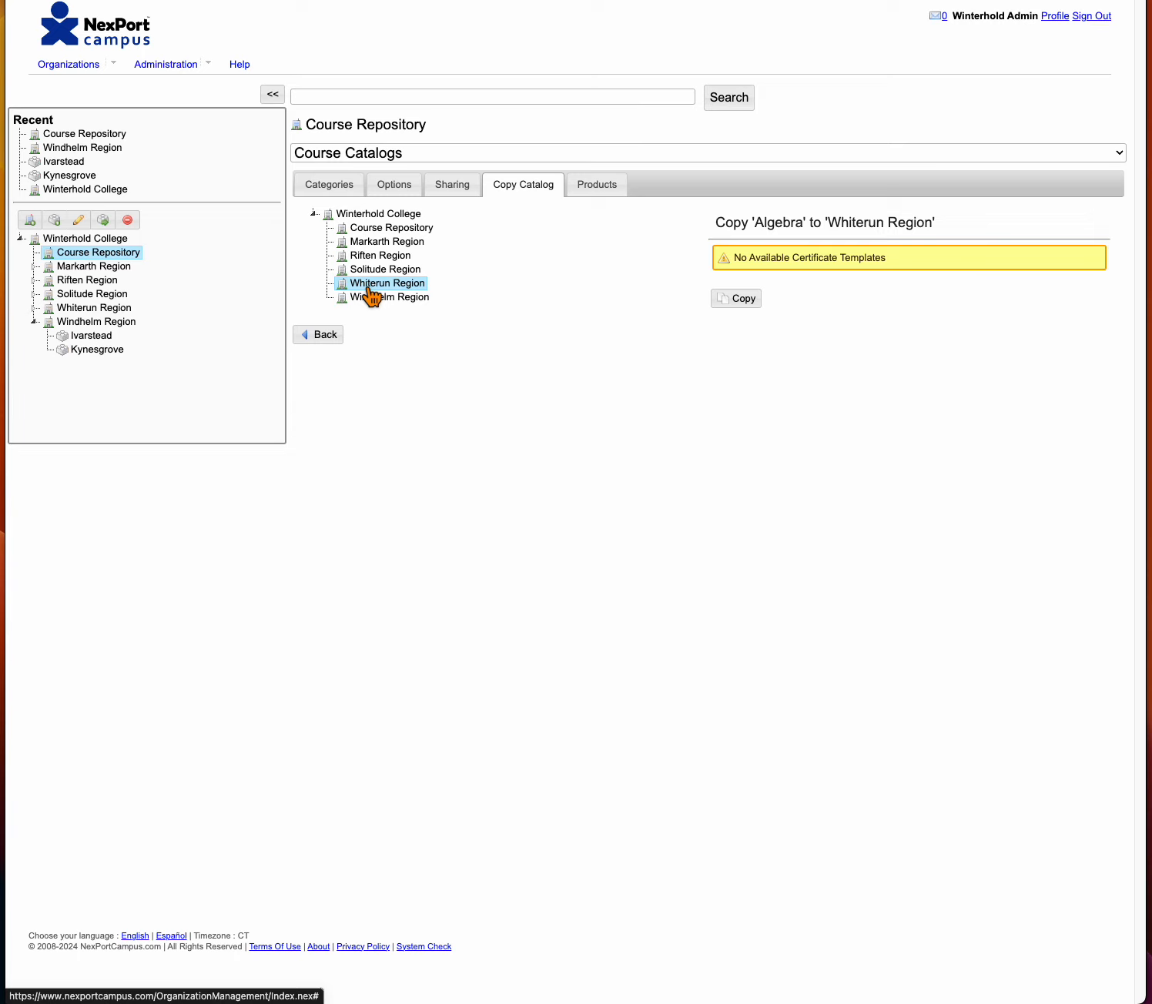
left_click(737, 304)
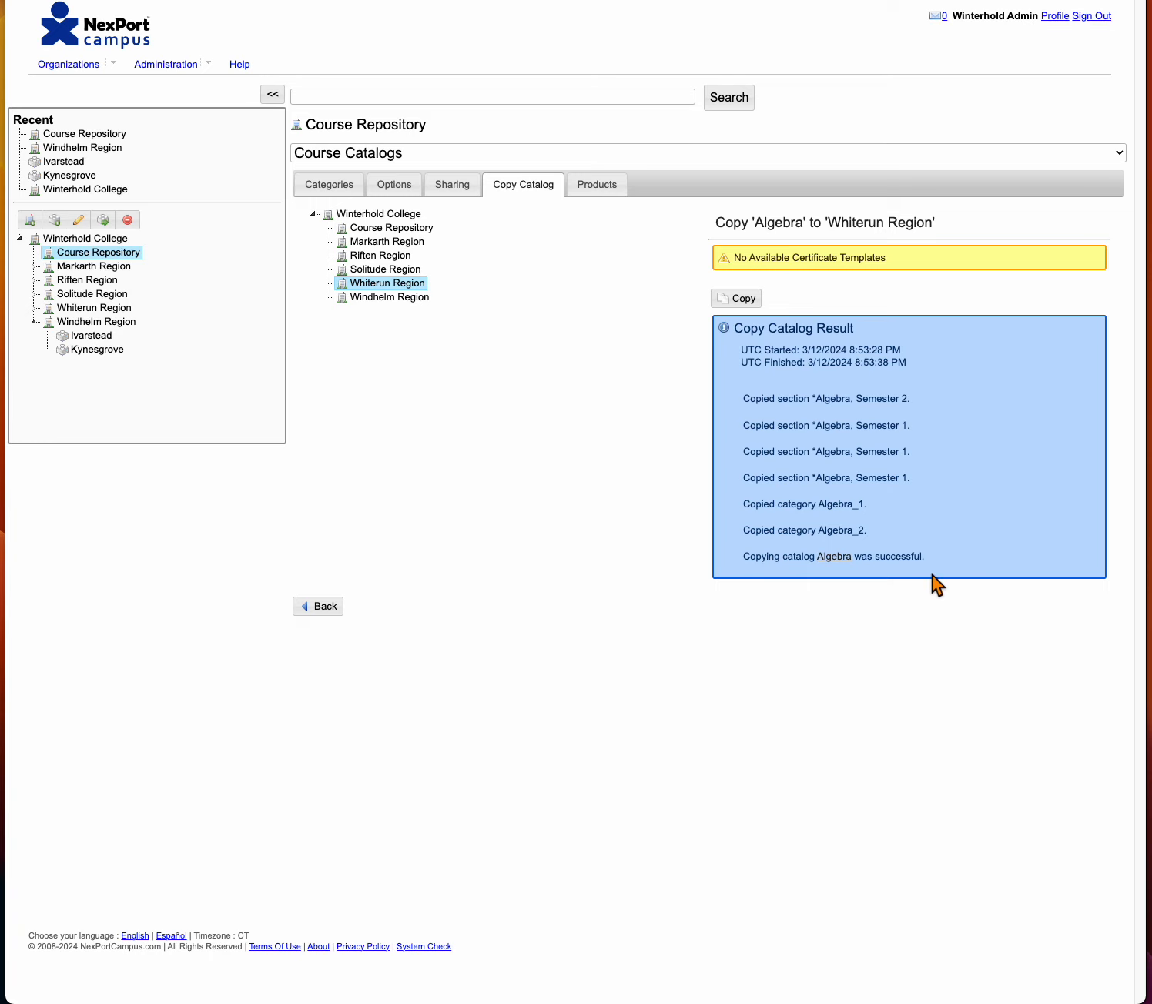
left_click(330, 608)
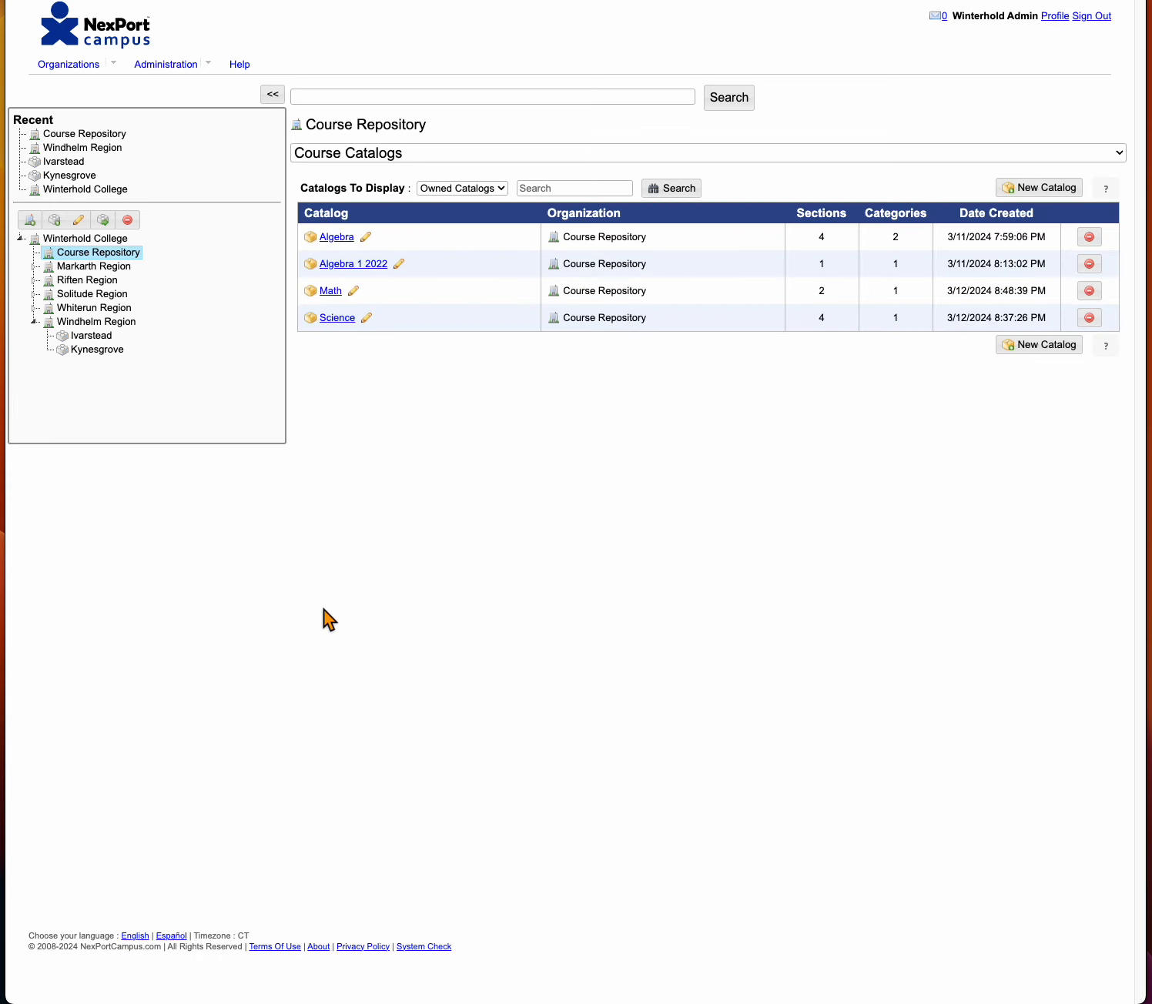
Check Whiterun Region's owned and shared course catalogs for the copied Algebra catalog, and return to Course Repository's catalogs.
left_click(90, 312)
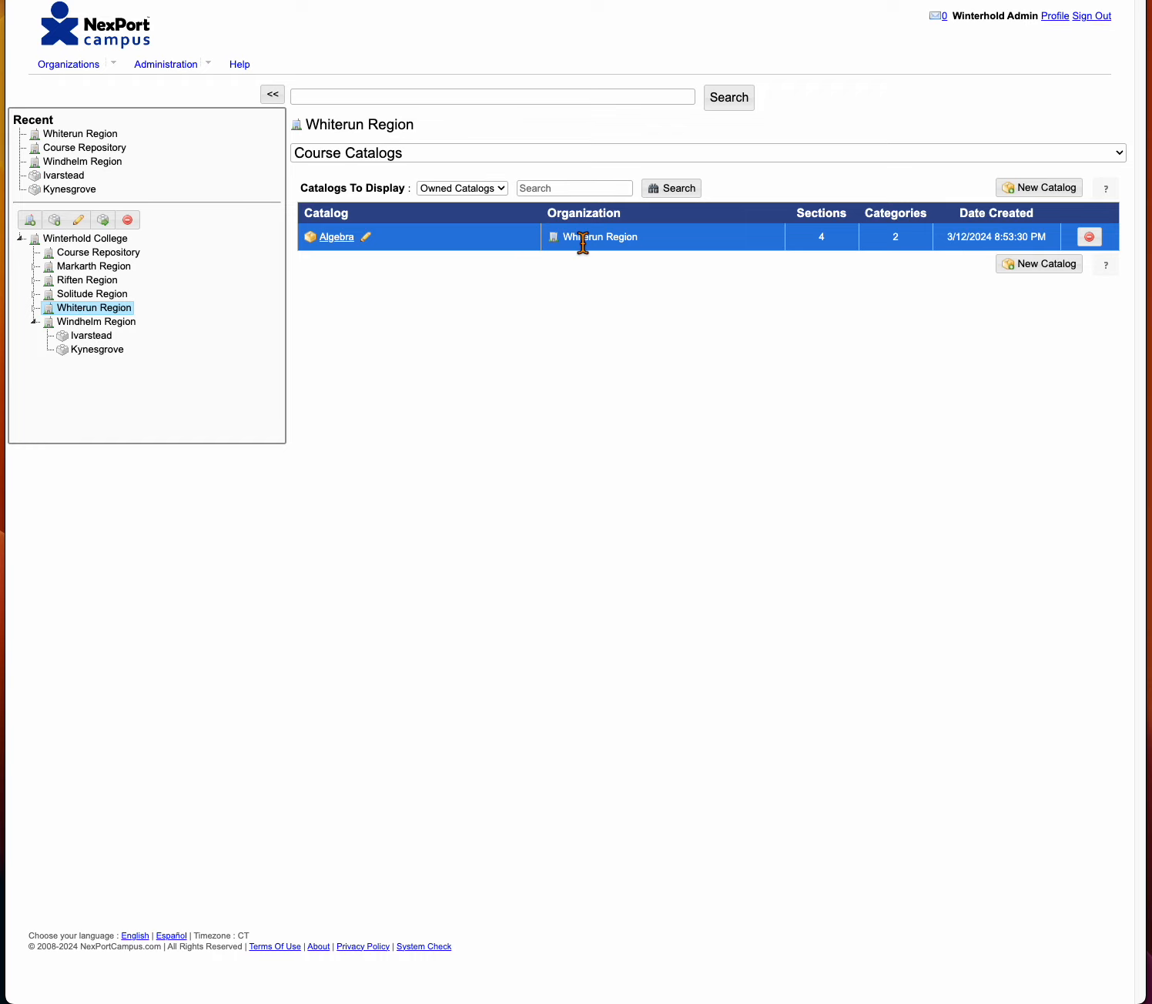
left_click(471, 199)
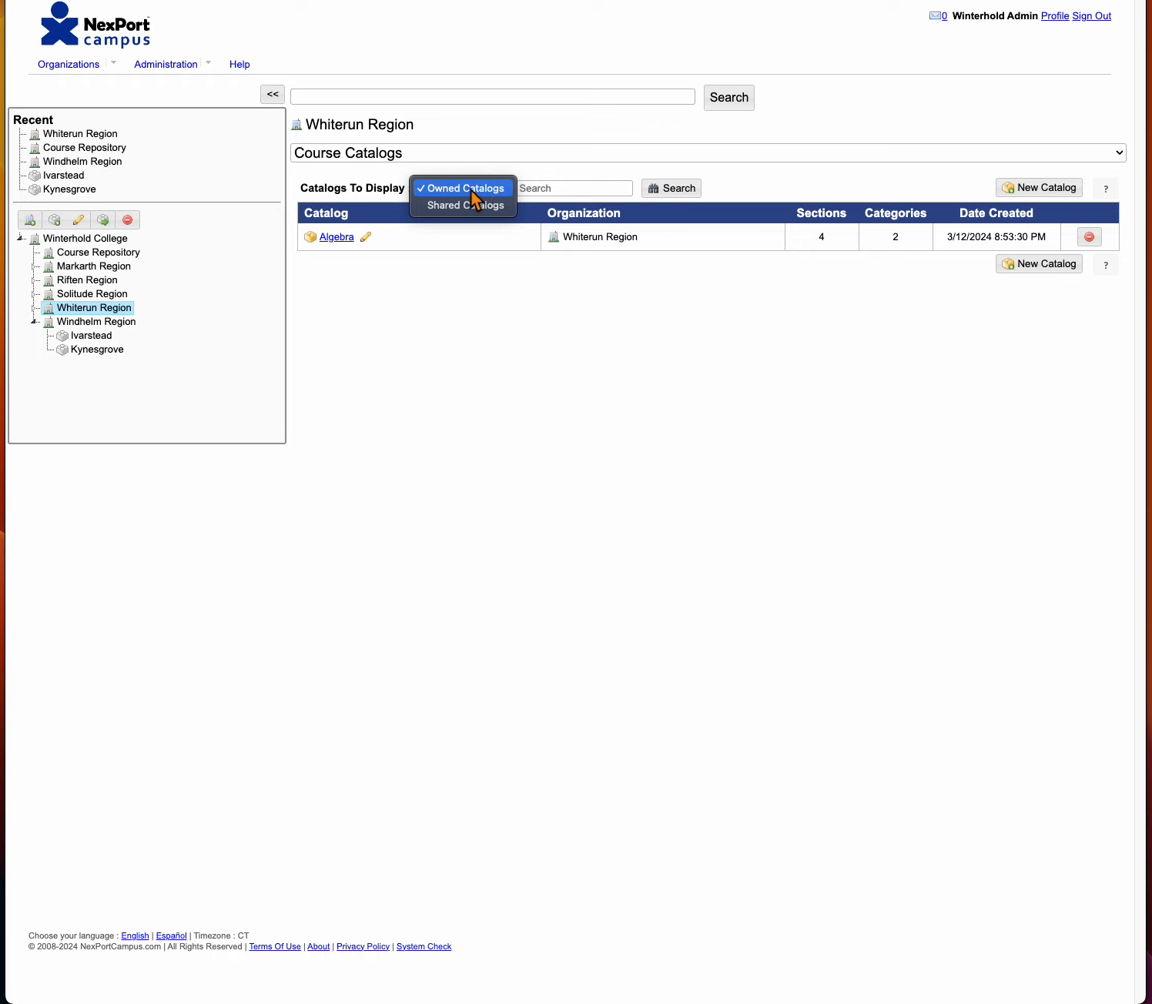
left_click(468, 206)
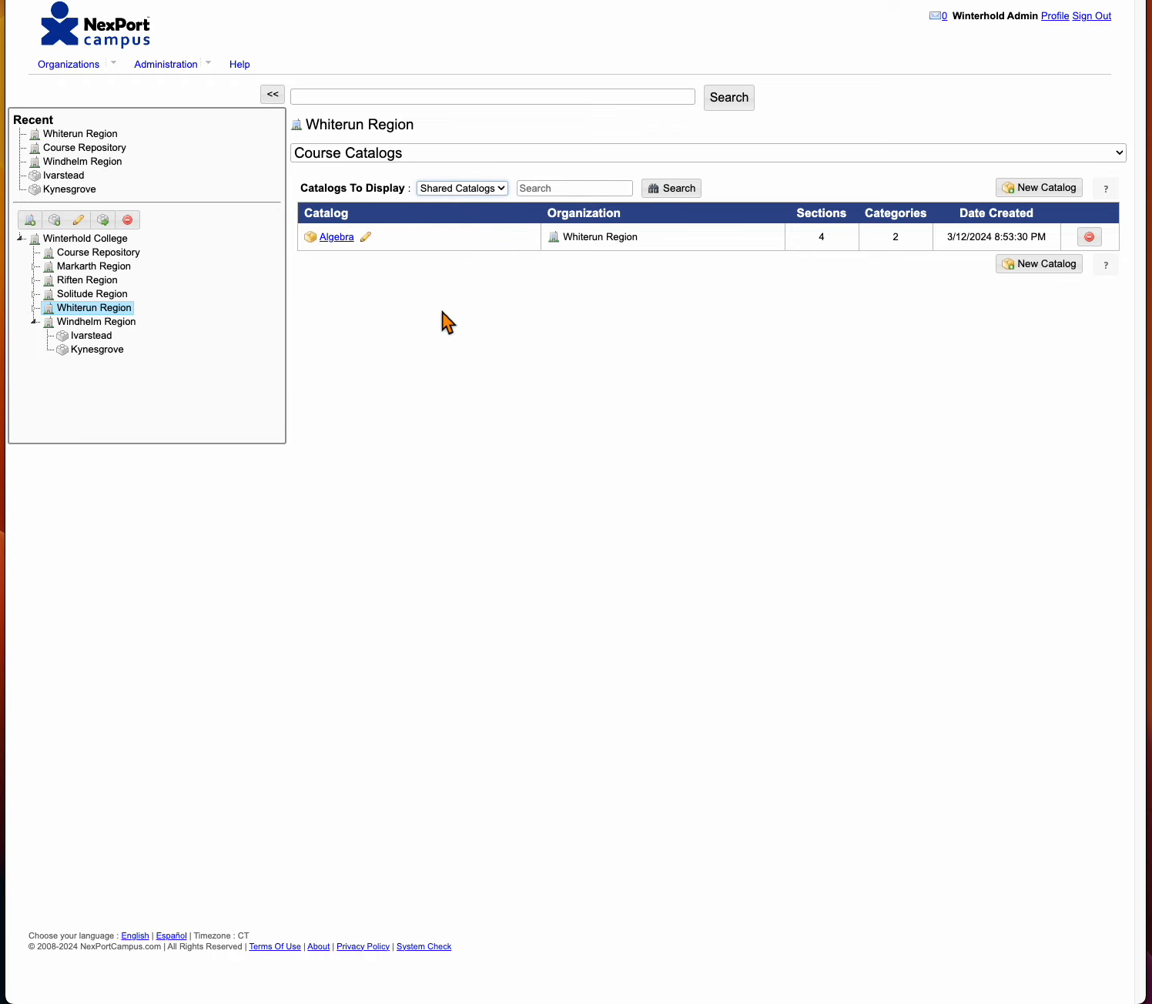
left_click(455, 362)
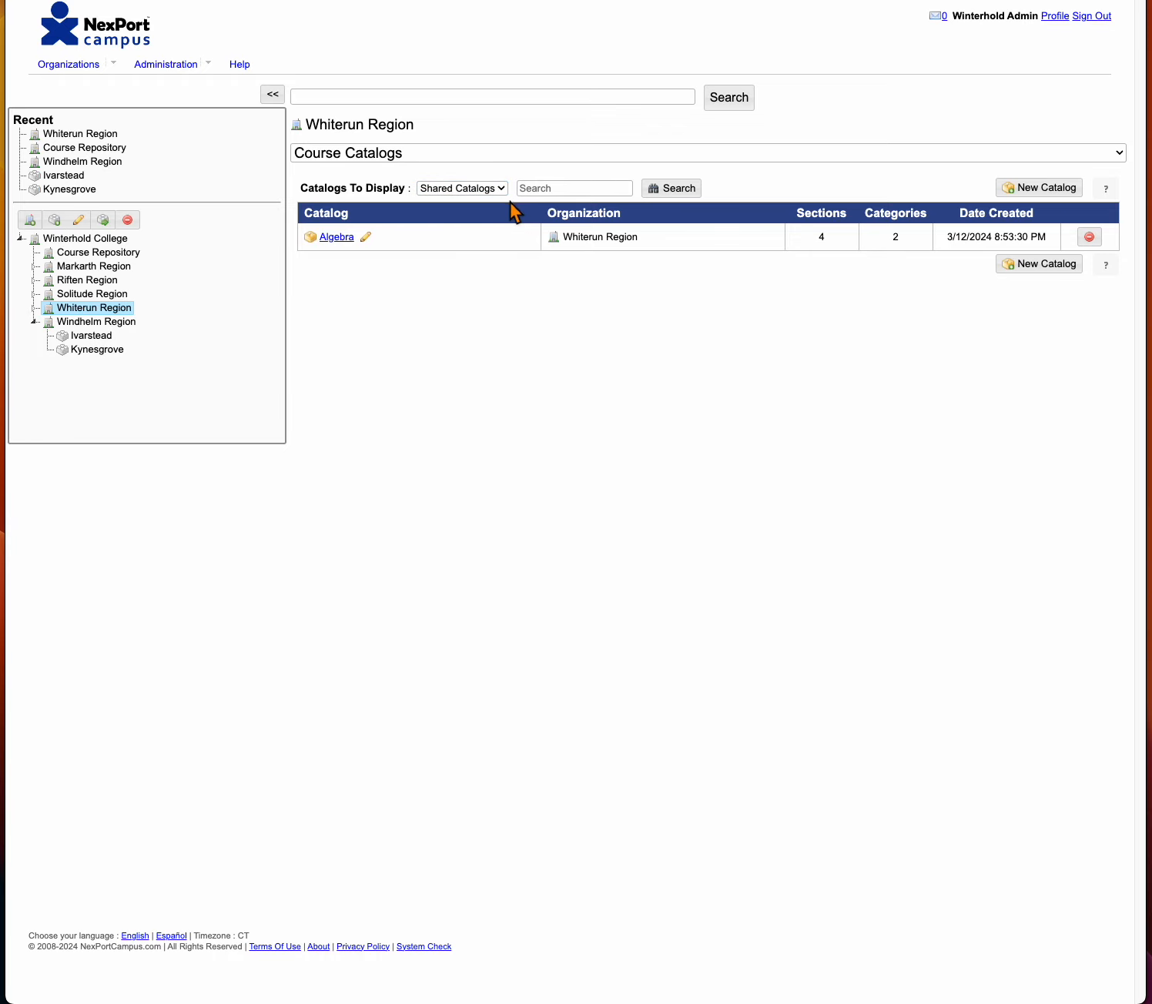
left_click(662, 191)
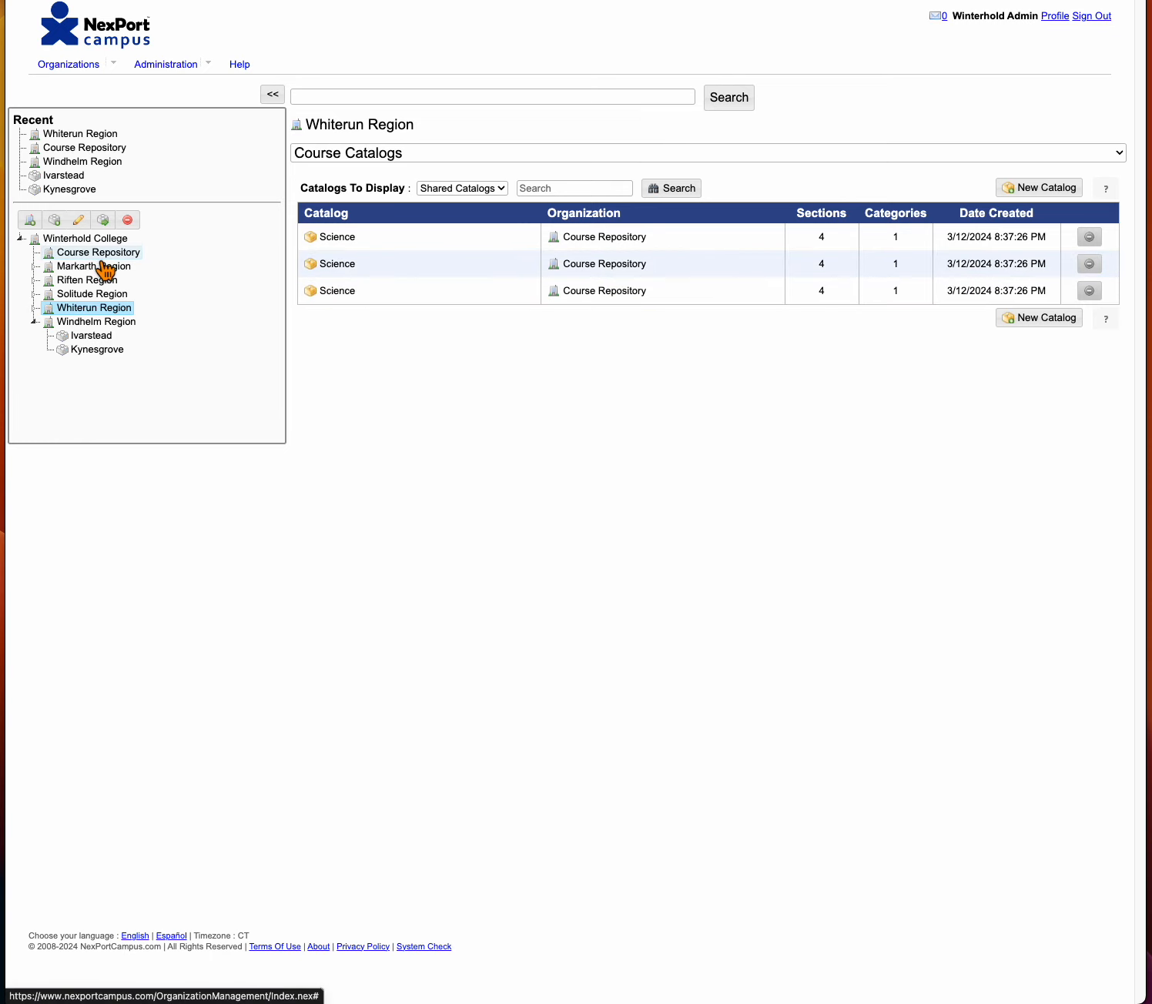
left_click(502, 188)
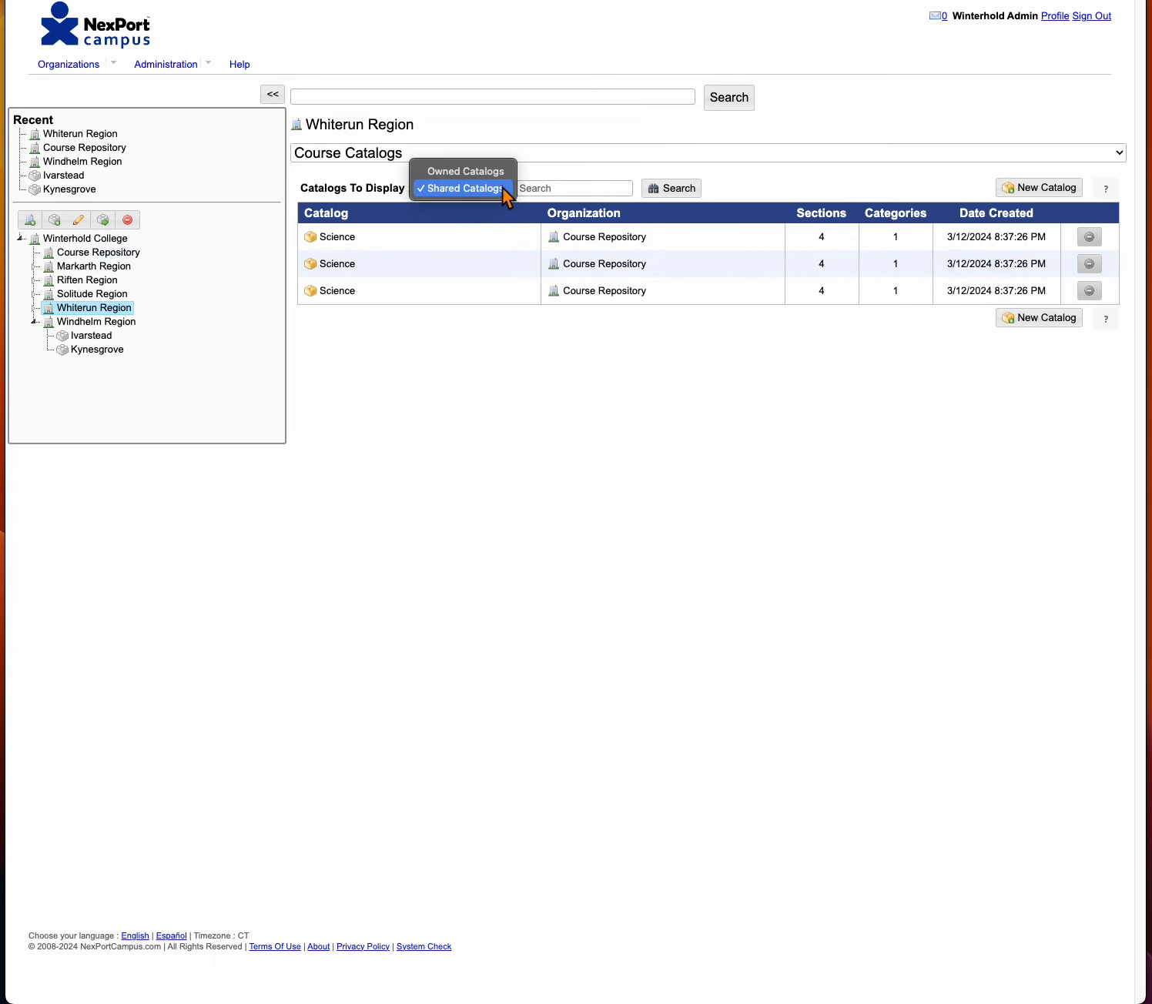
left_click(496, 176)
left_click(682, 190)
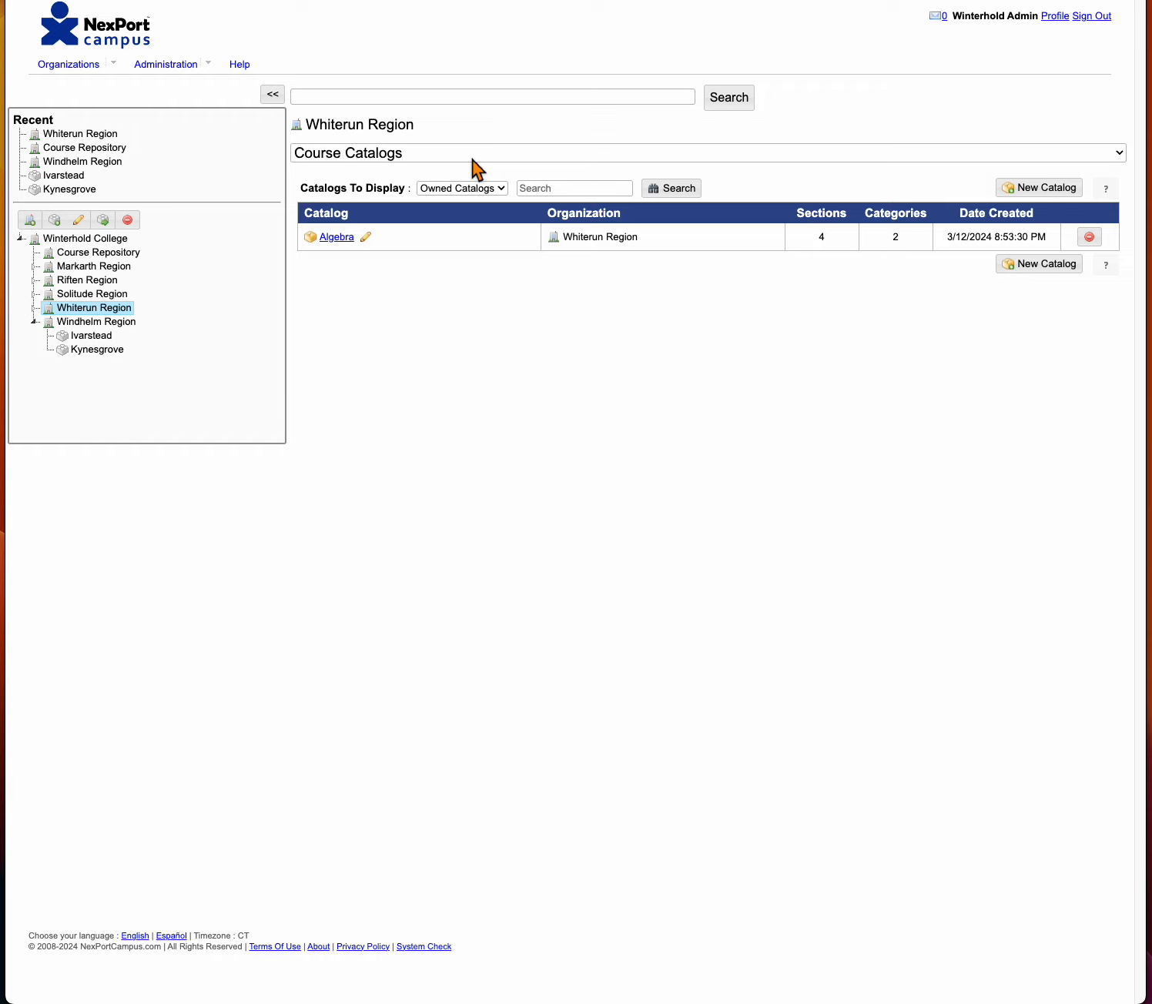
left_click(117, 255)
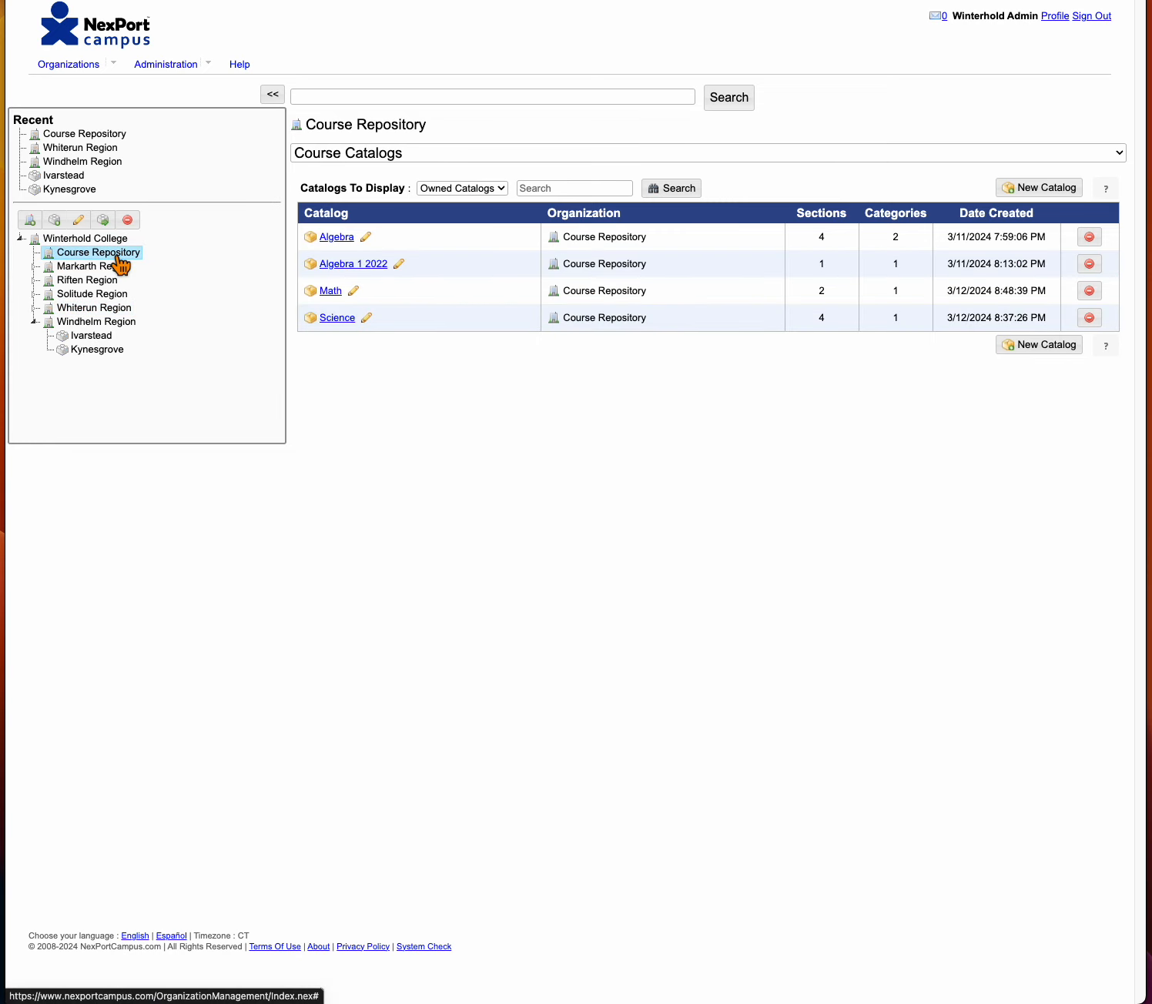